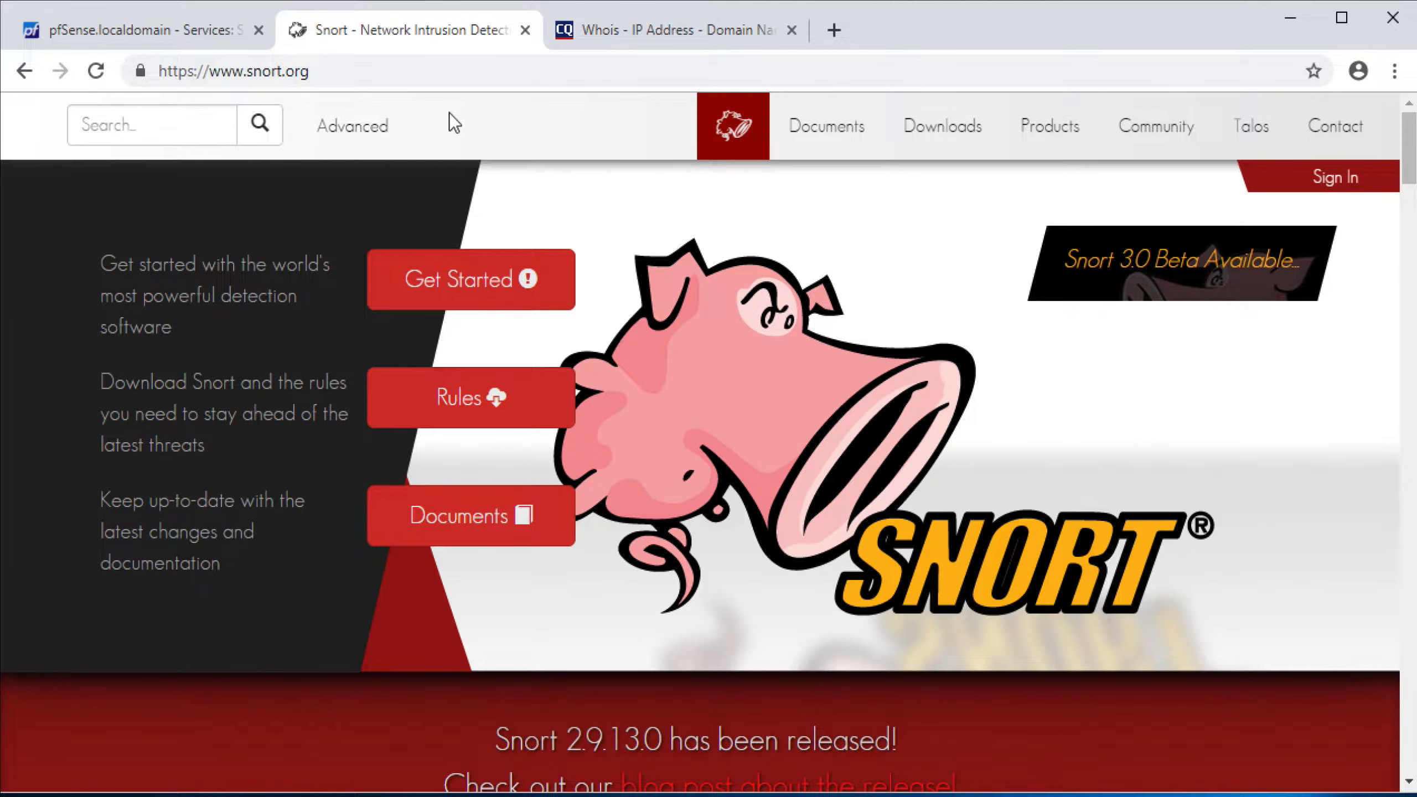
Step: Open the sign-up form for a new Snort account
mouse_move(942, 126)
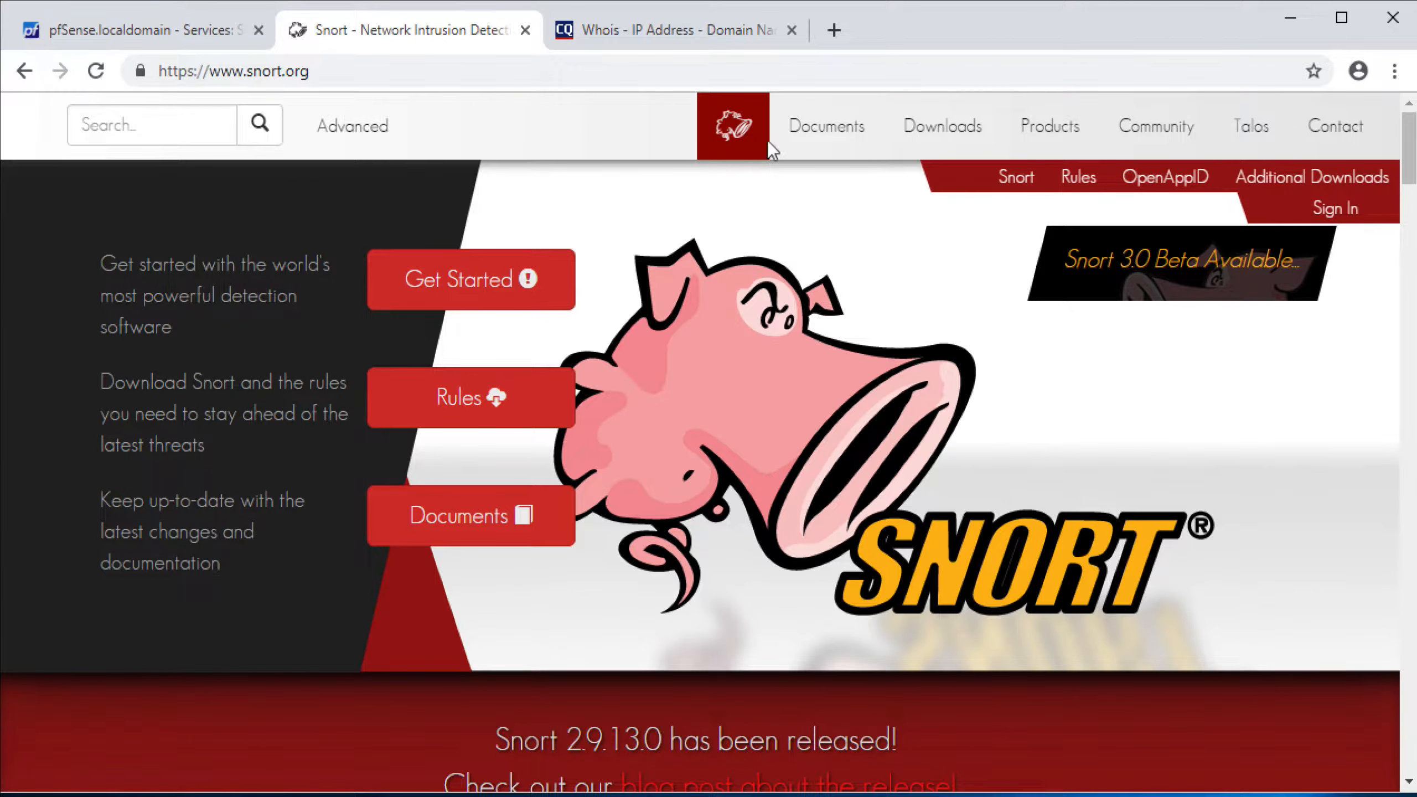
mouse_move(1050, 126)
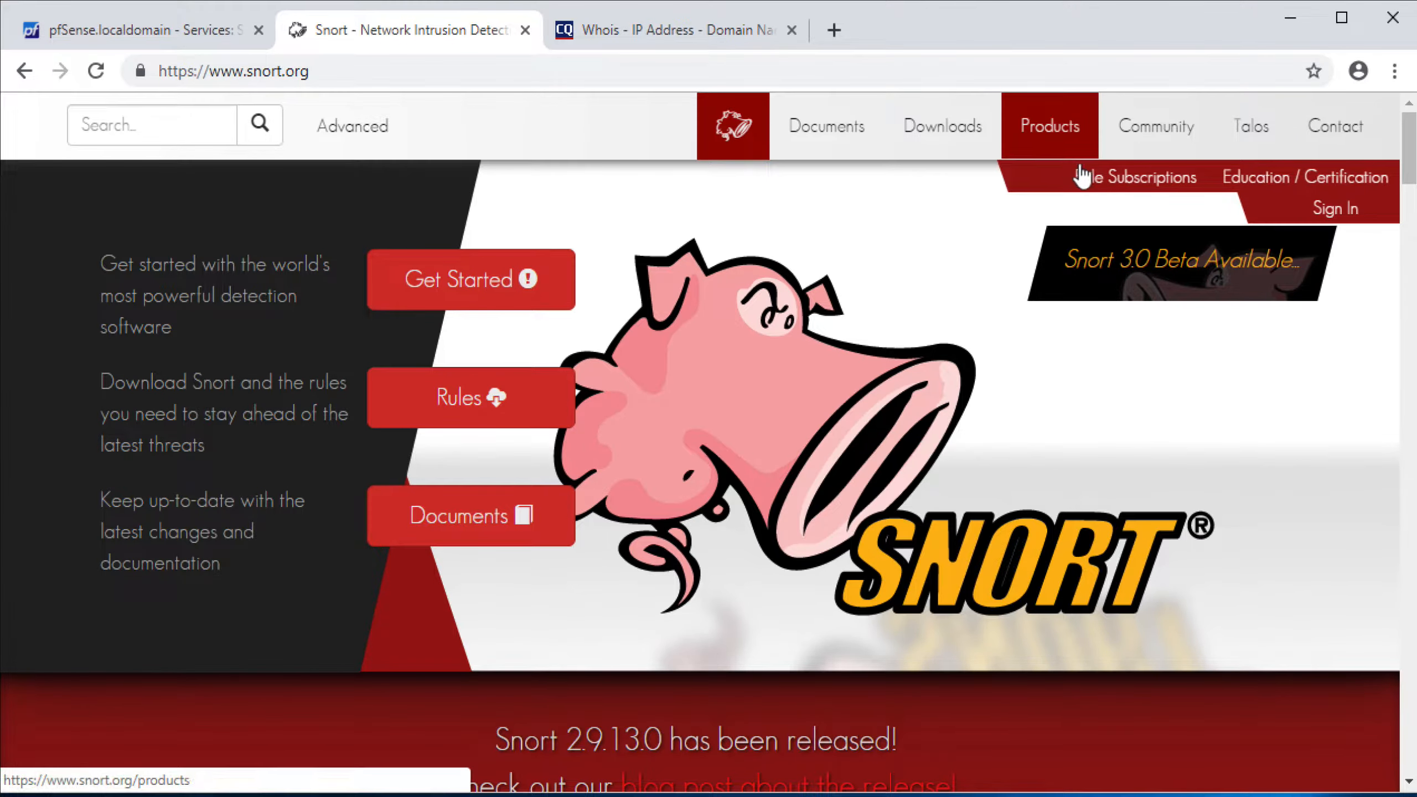
left_click(1322, 210)
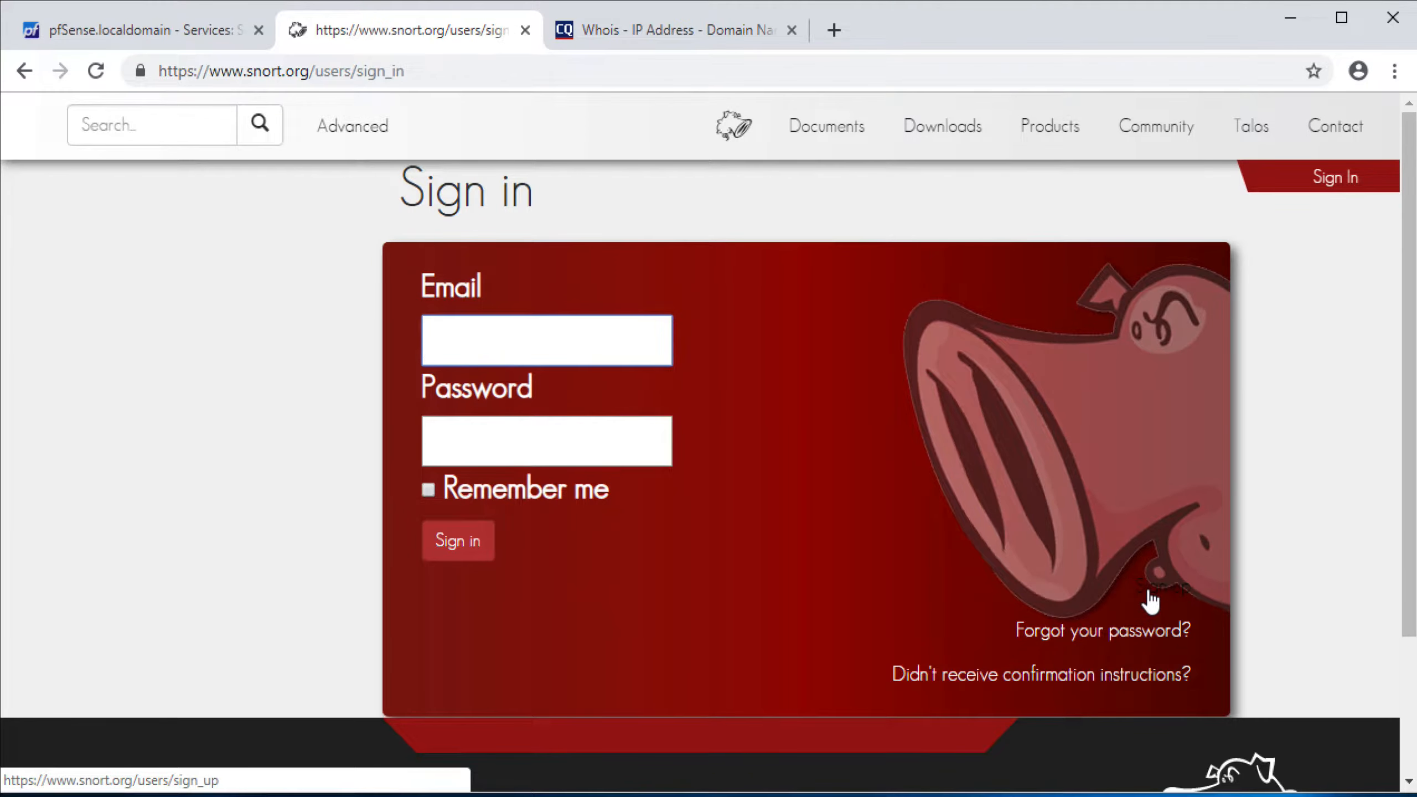
left_click(1150, 601)
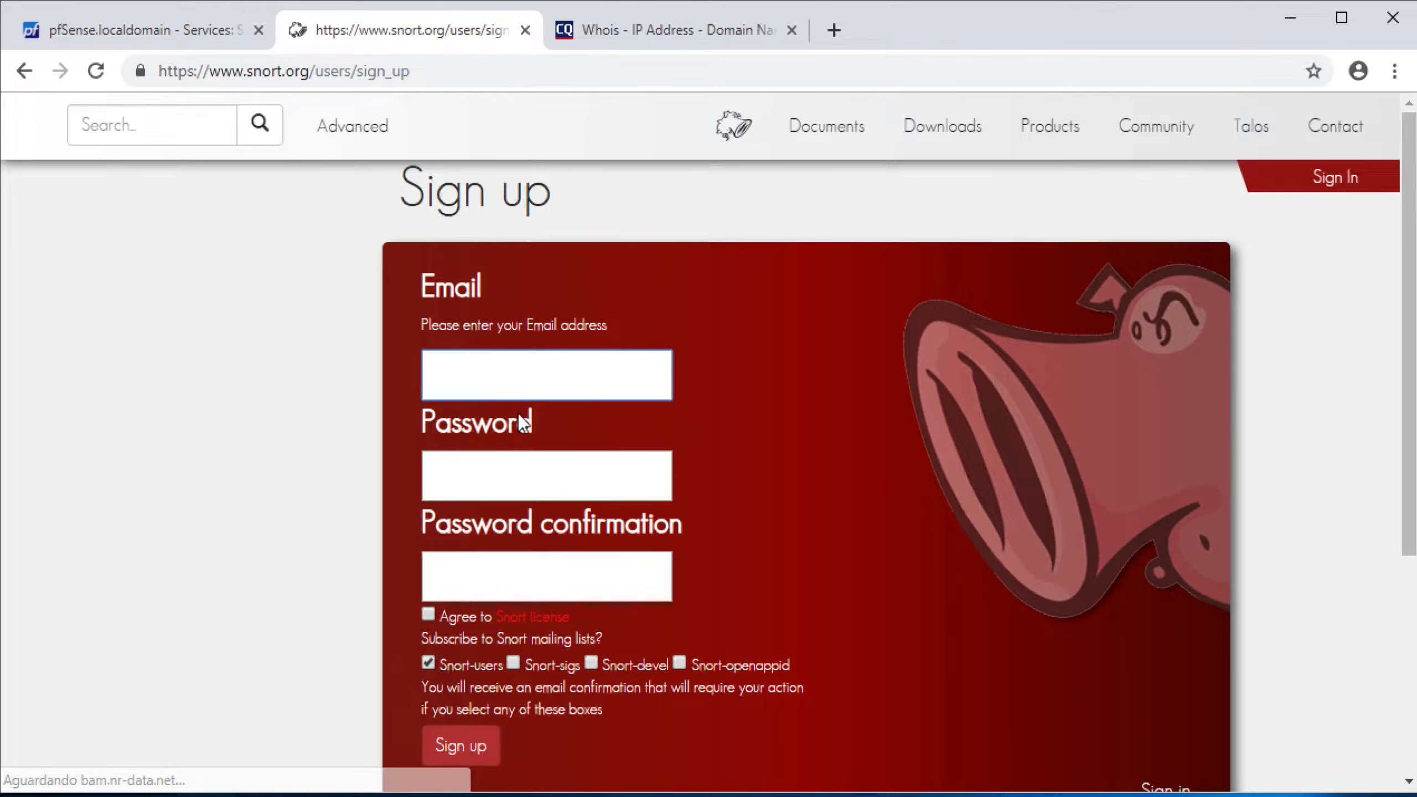
Step: Agree to the Snort license and select the Snort-sigs, Snort-devel and Snort-openappid mailing lists on the sign-up form
left_click(475, 373)
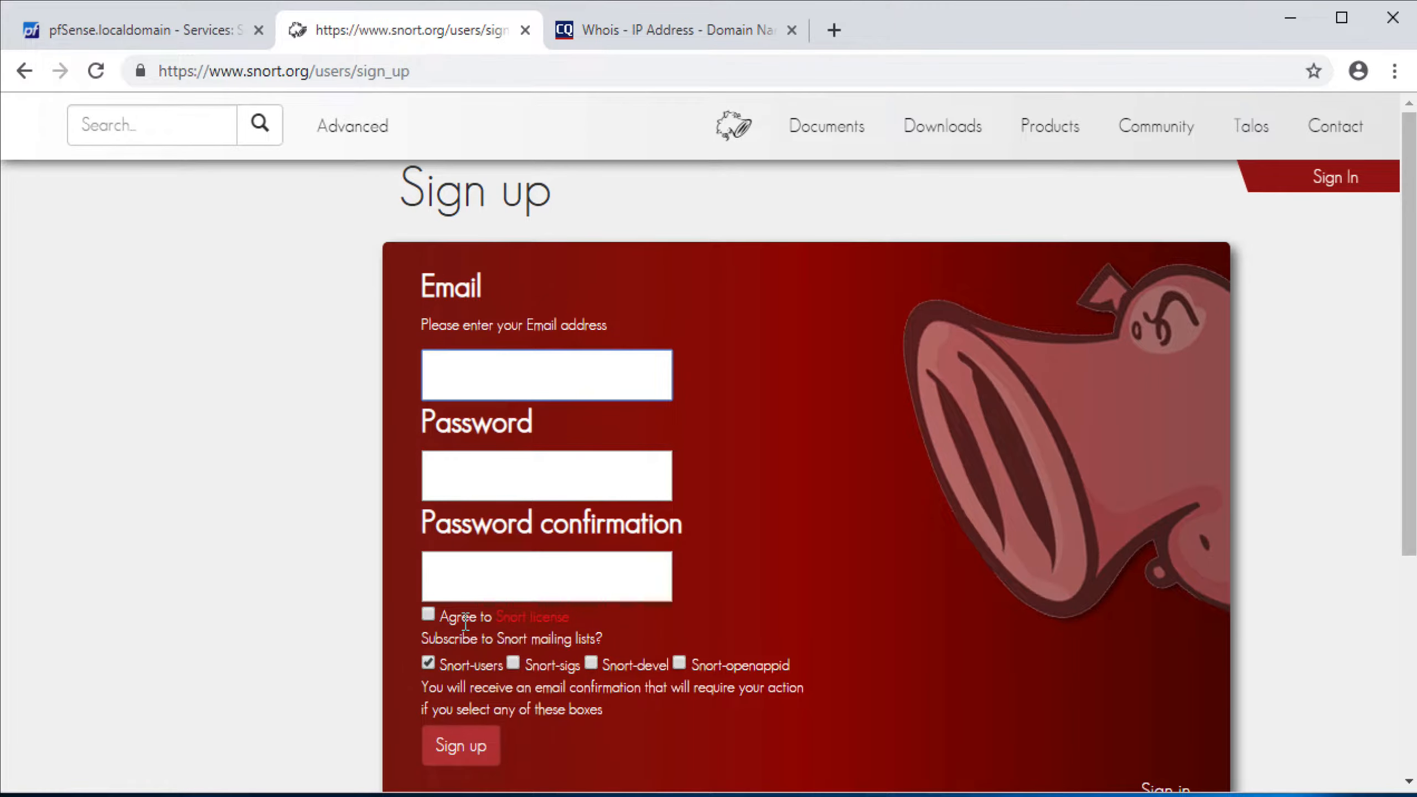
left_click(427, 615)
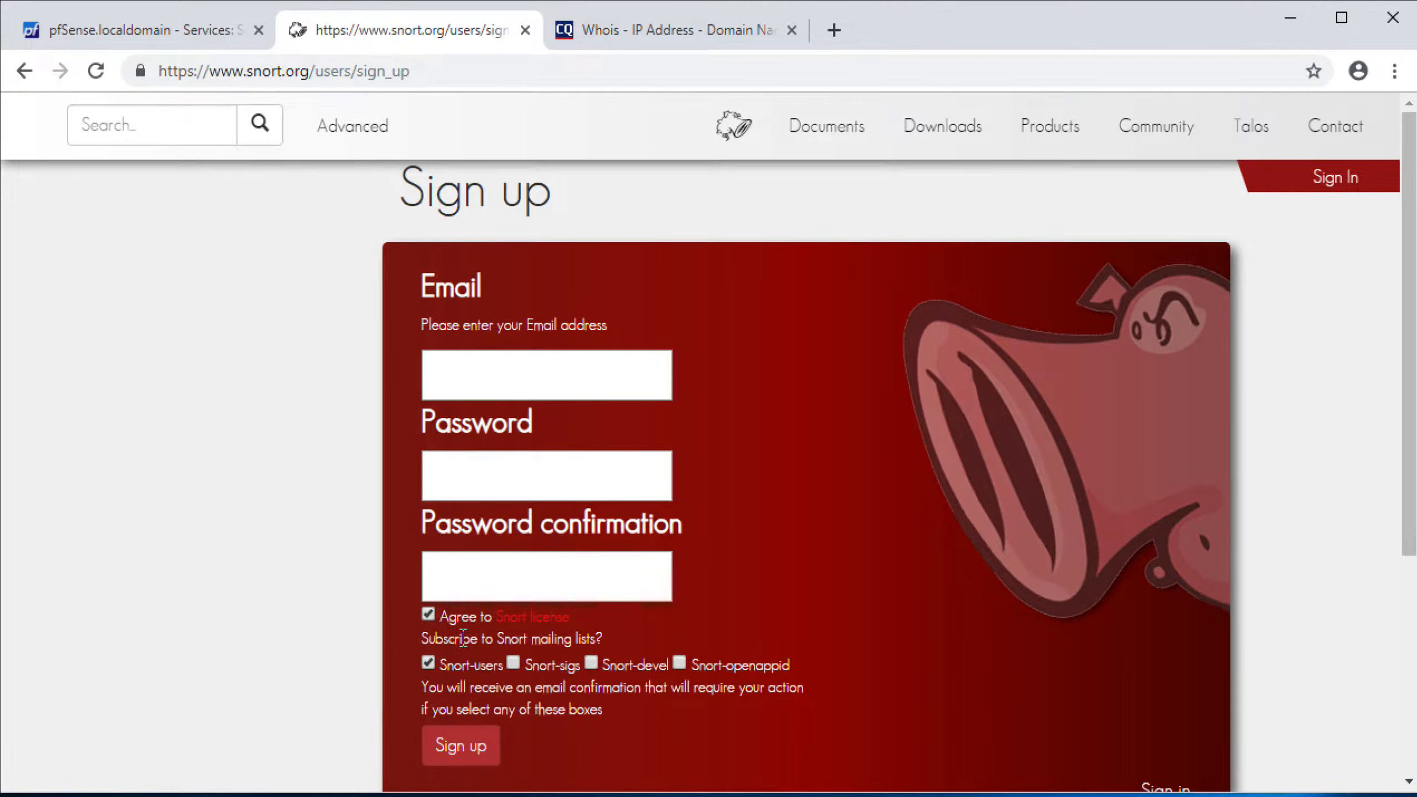
left_click(512, 663)
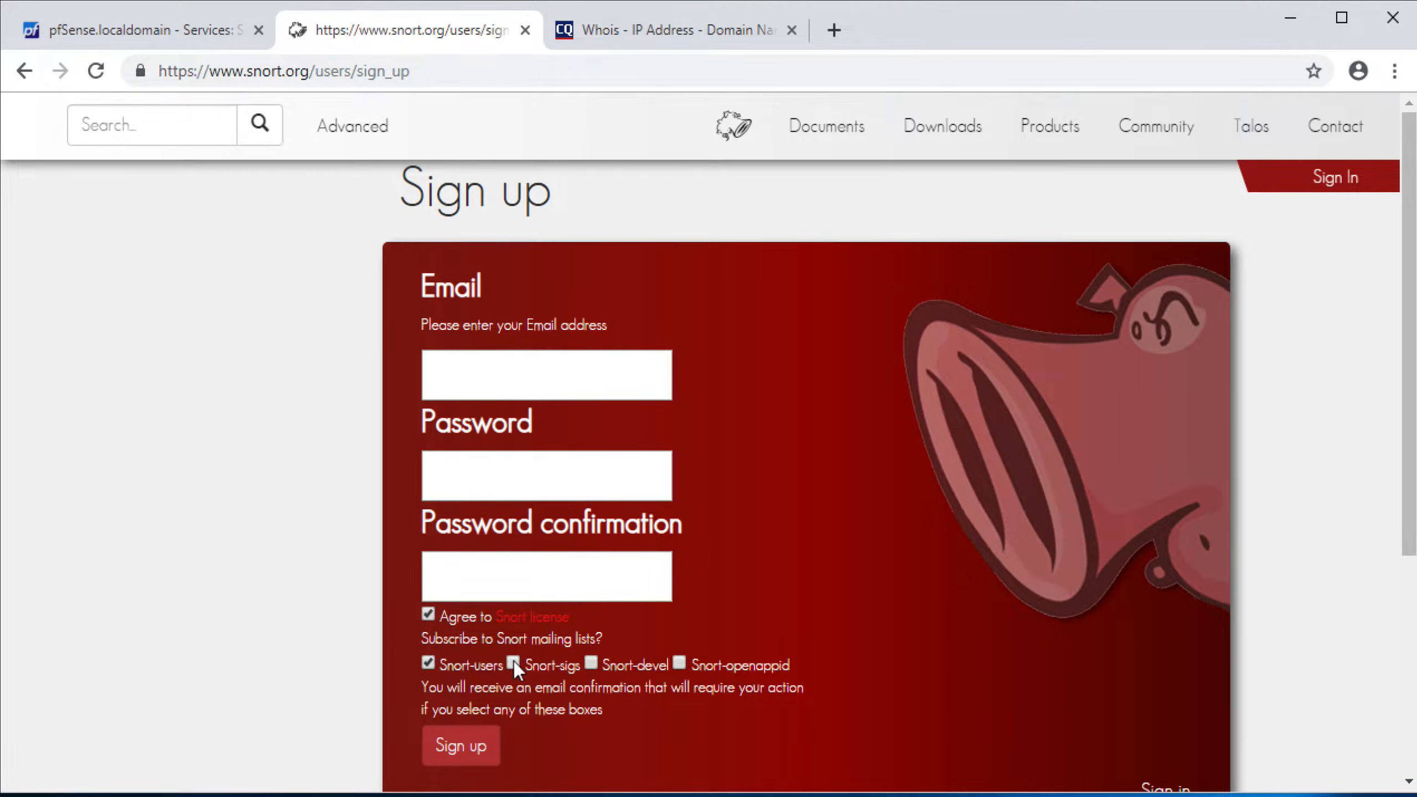
left_click(593, 662)
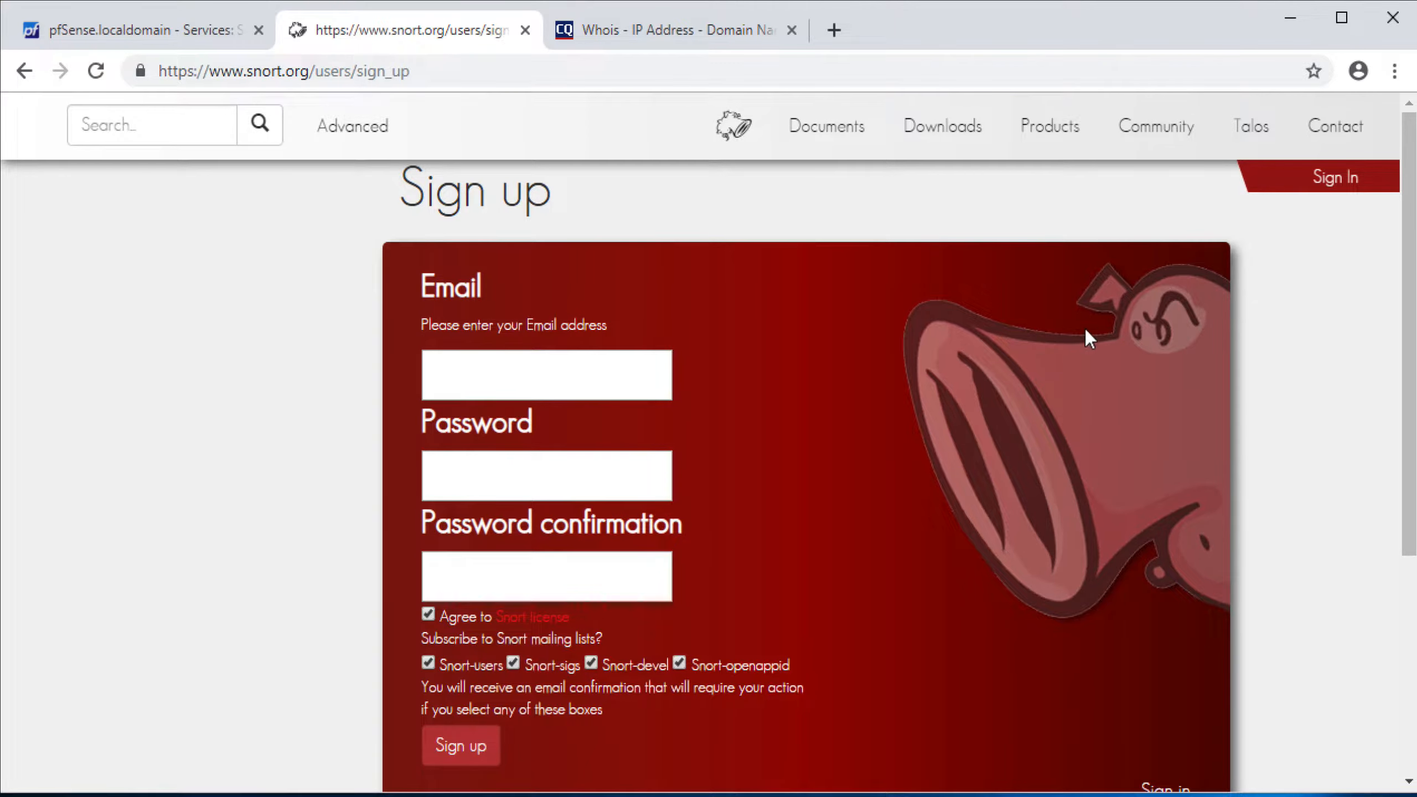
Step: Sign in to the existing Snort account with its e-mail address and account password
left_click(1335, 184)
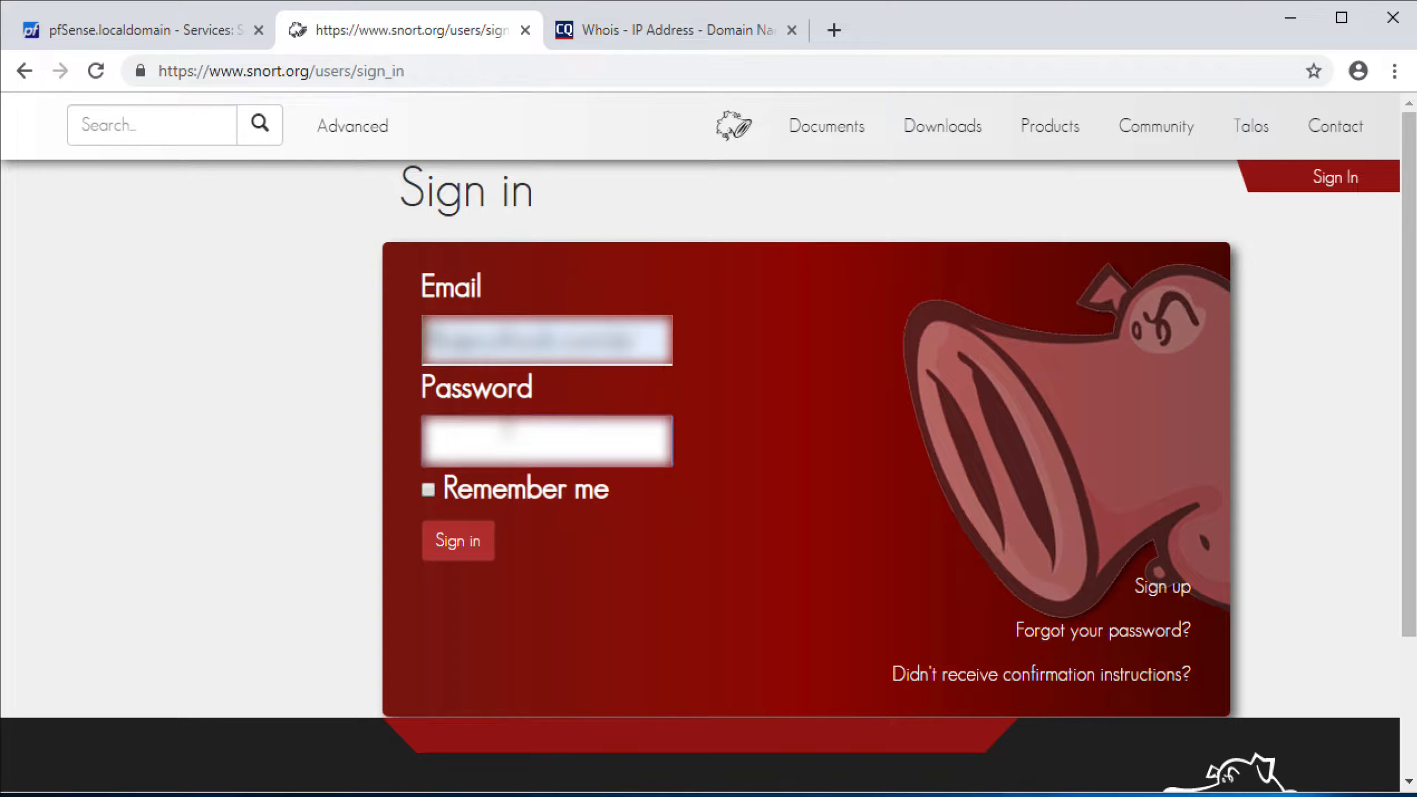
type("••••")
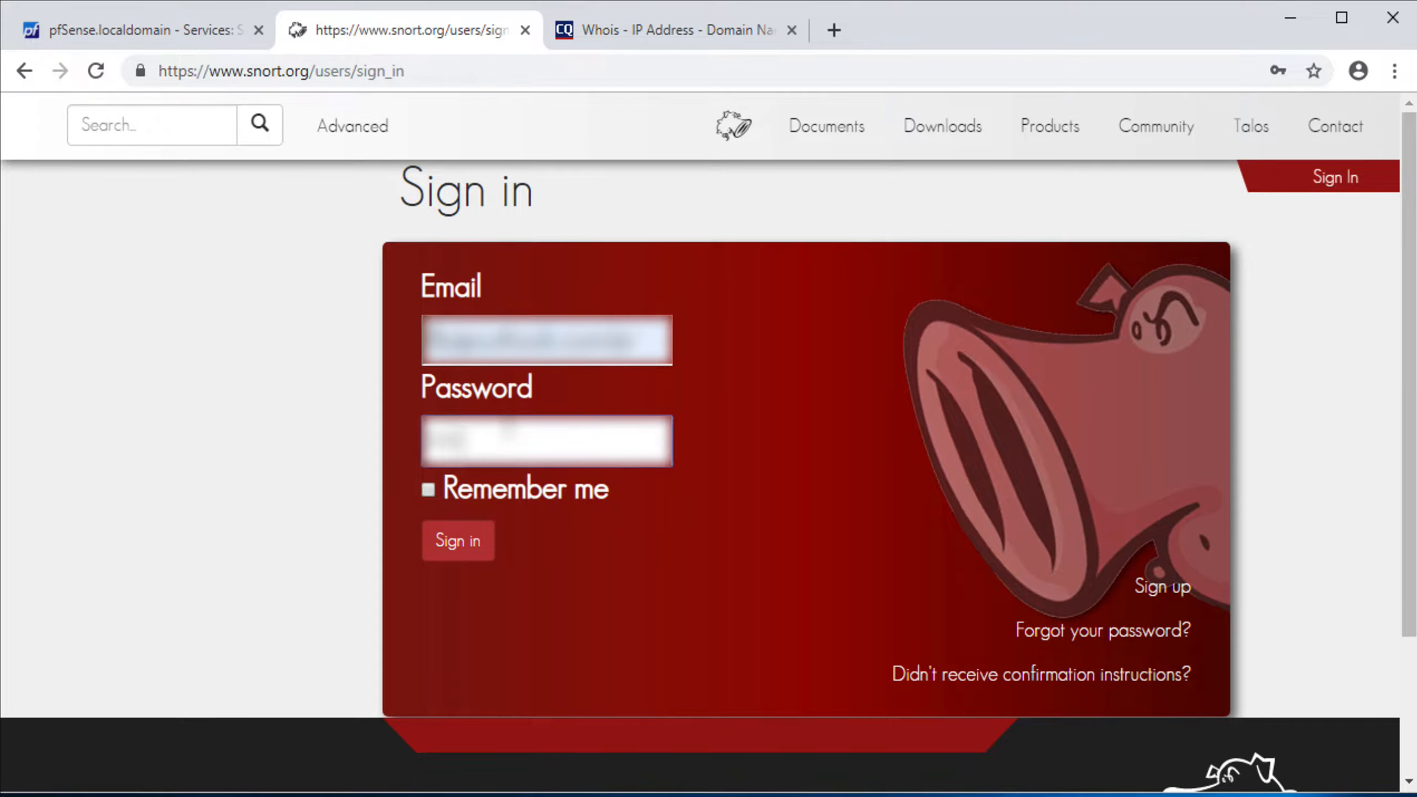
type("••••")
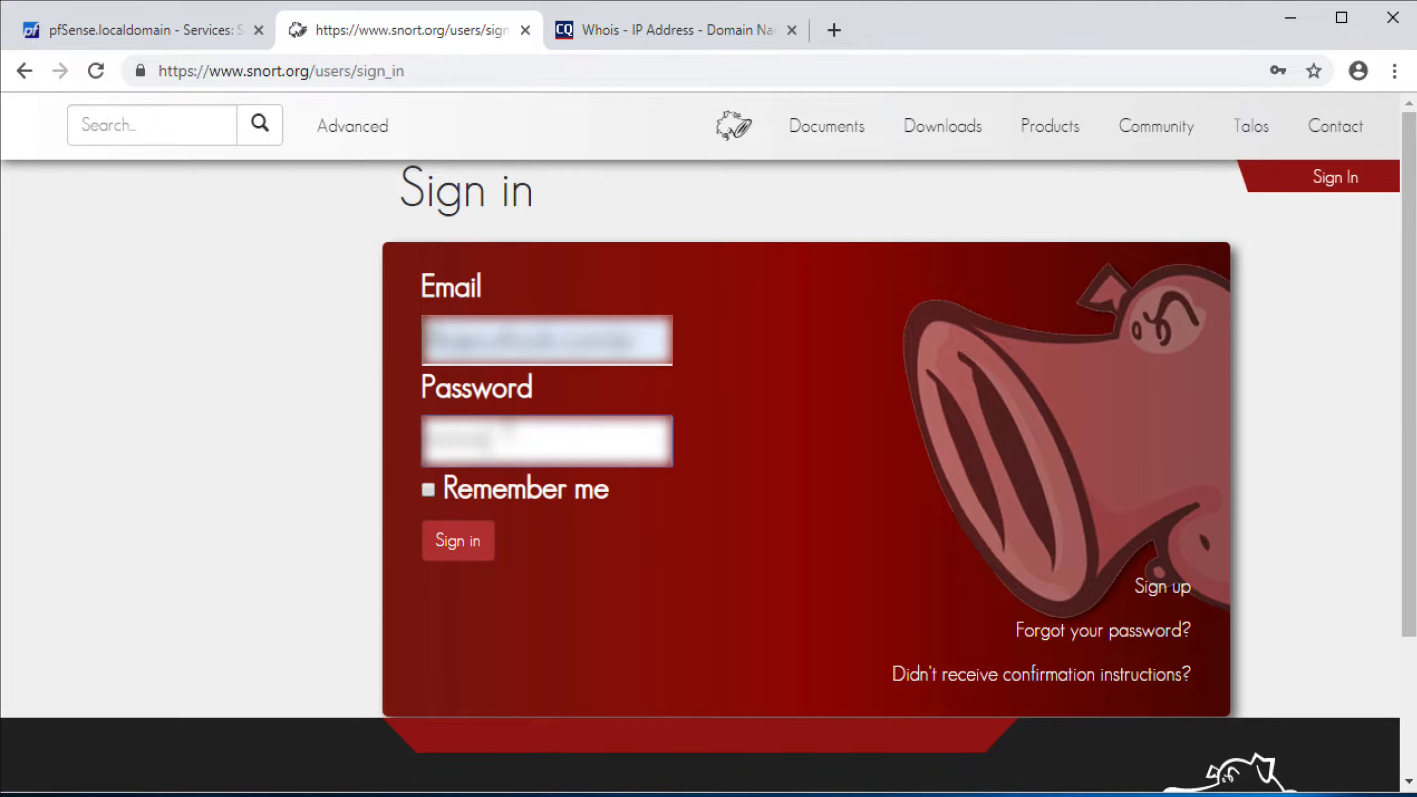
left_click(444, 536)
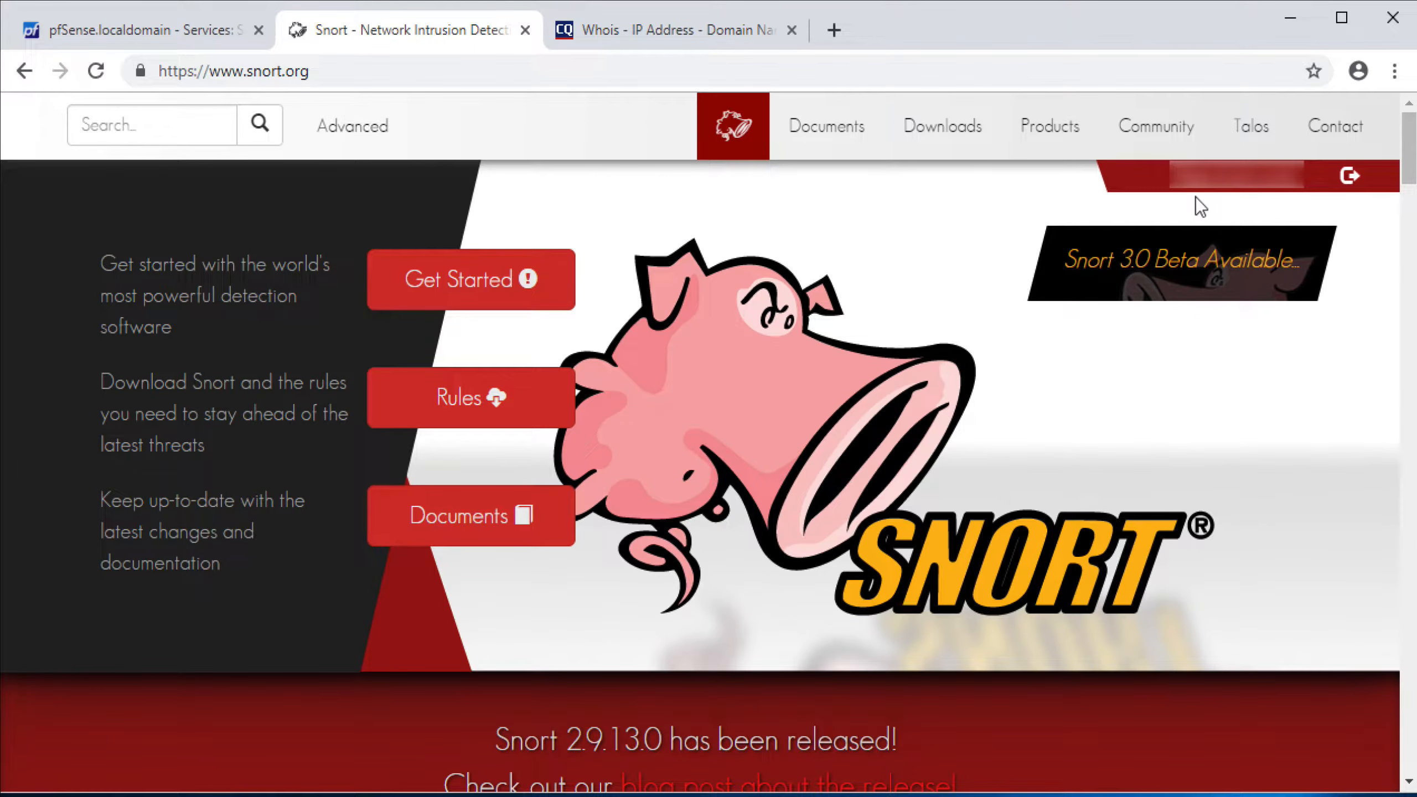
Step: Open the account's Oinkcode page and highlight the Oinkcode
left_click(1219, 182)
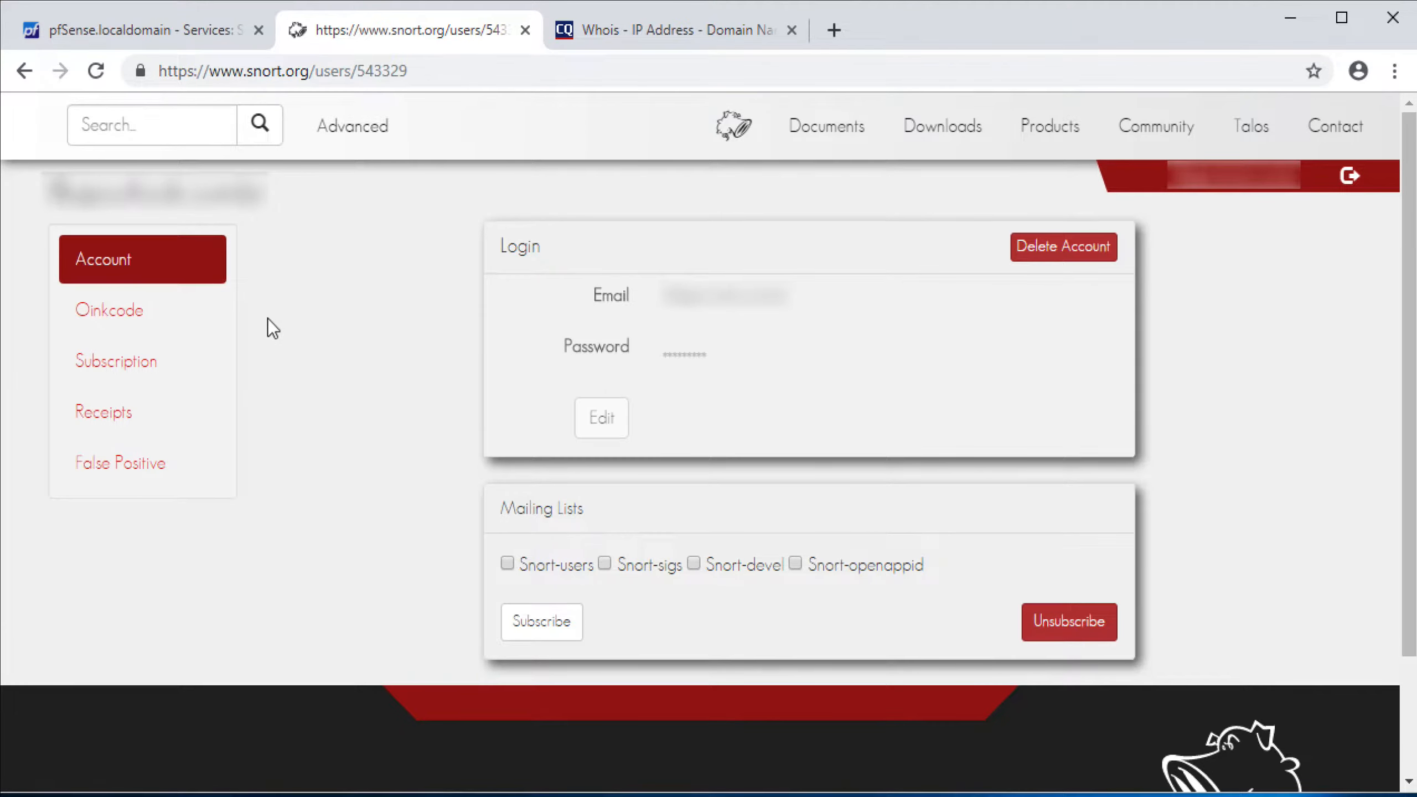
left_click(110, 310)
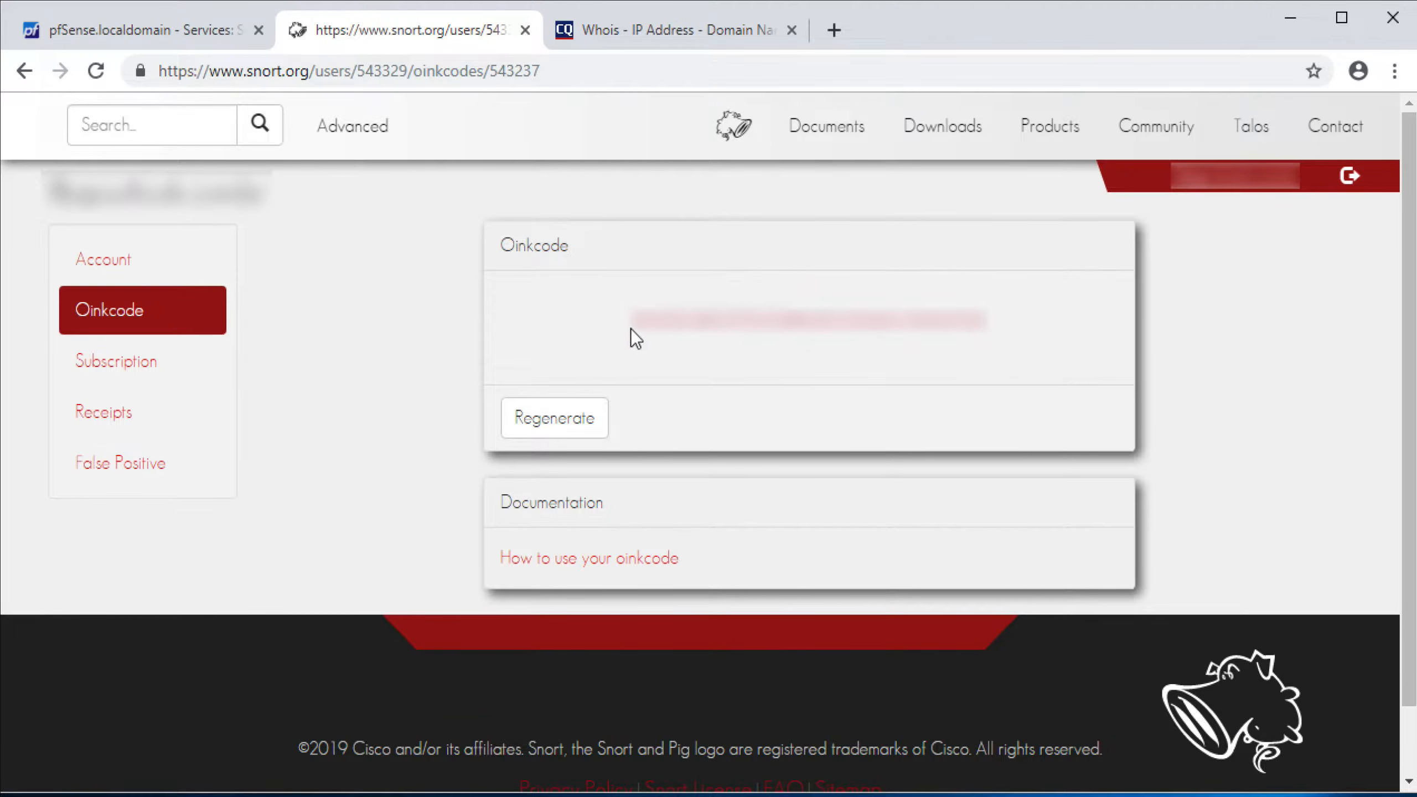
left_click_drag(631, 327, 999, 315)
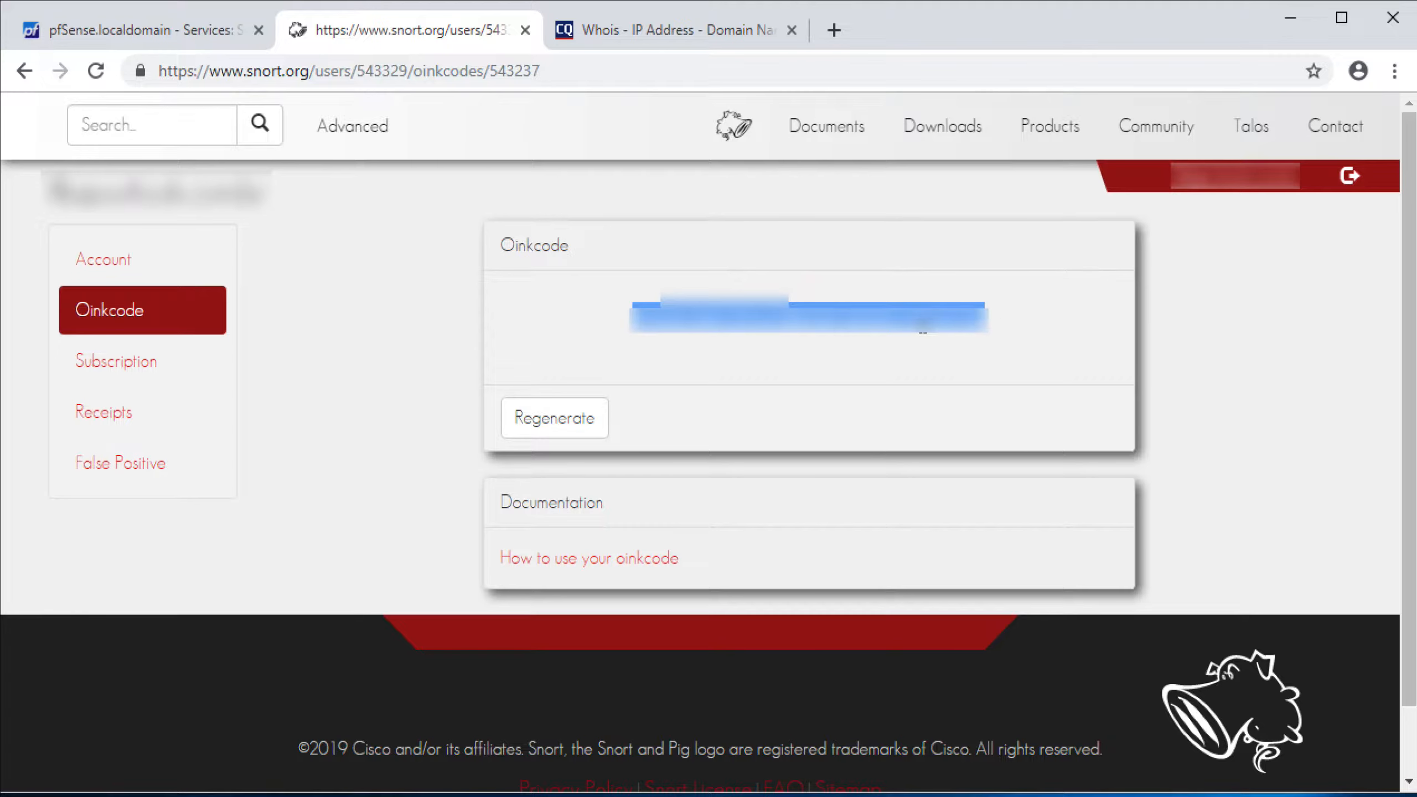
right_click(828, 319)
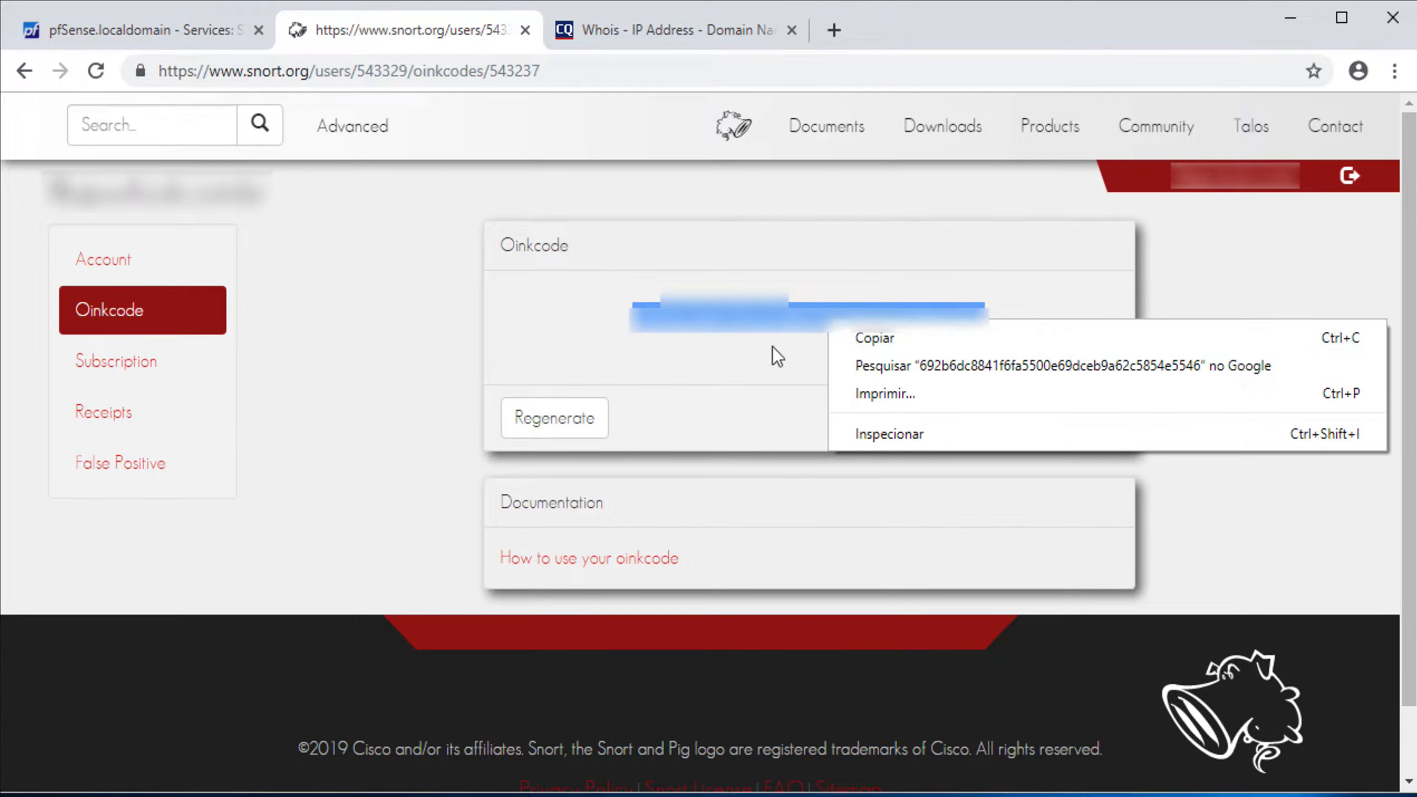
left_click(742, 352)
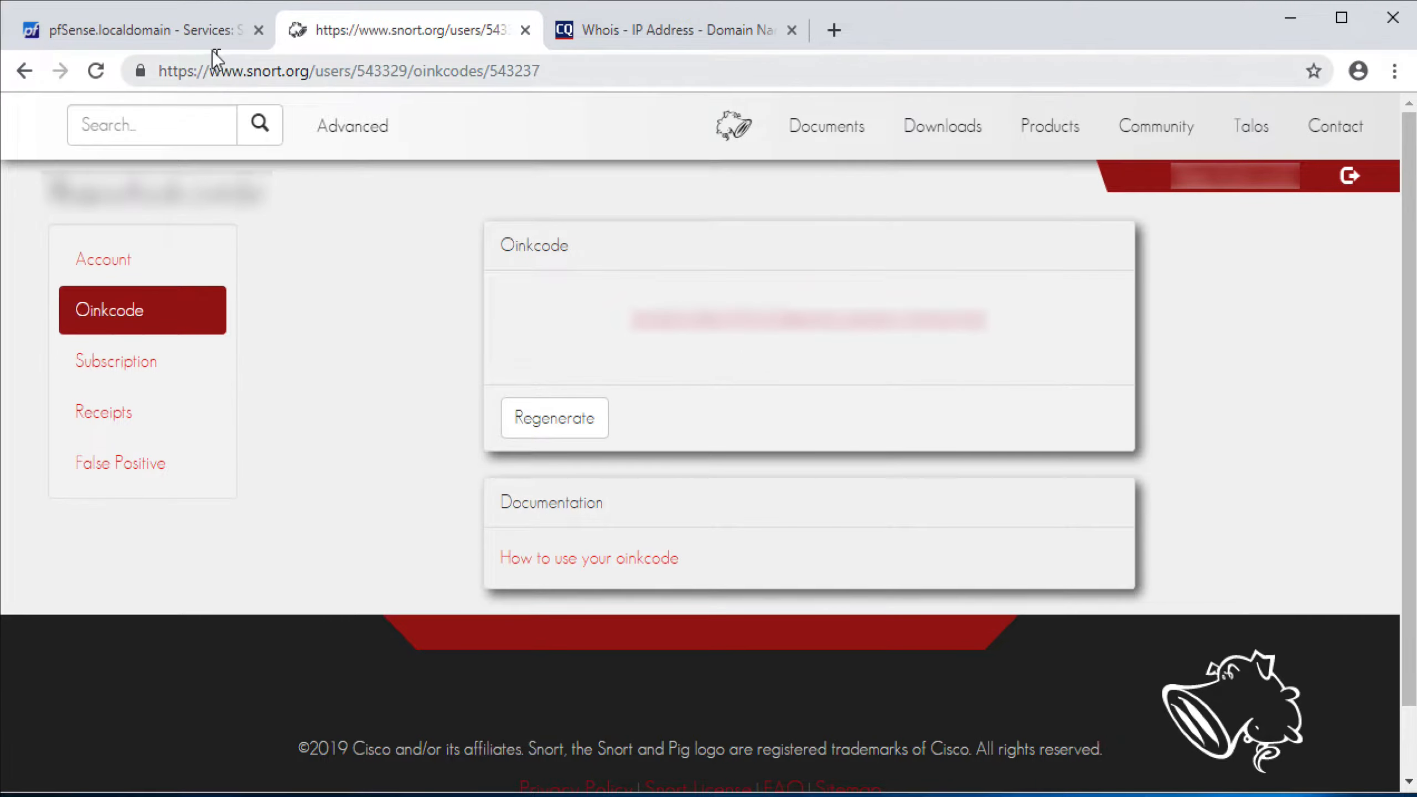
Step: Switch to pfSense's Snort global settings and enable downloads of the Snort GPLv2 Community rules and Emerging Threats Open rules
left_click(195, 31)
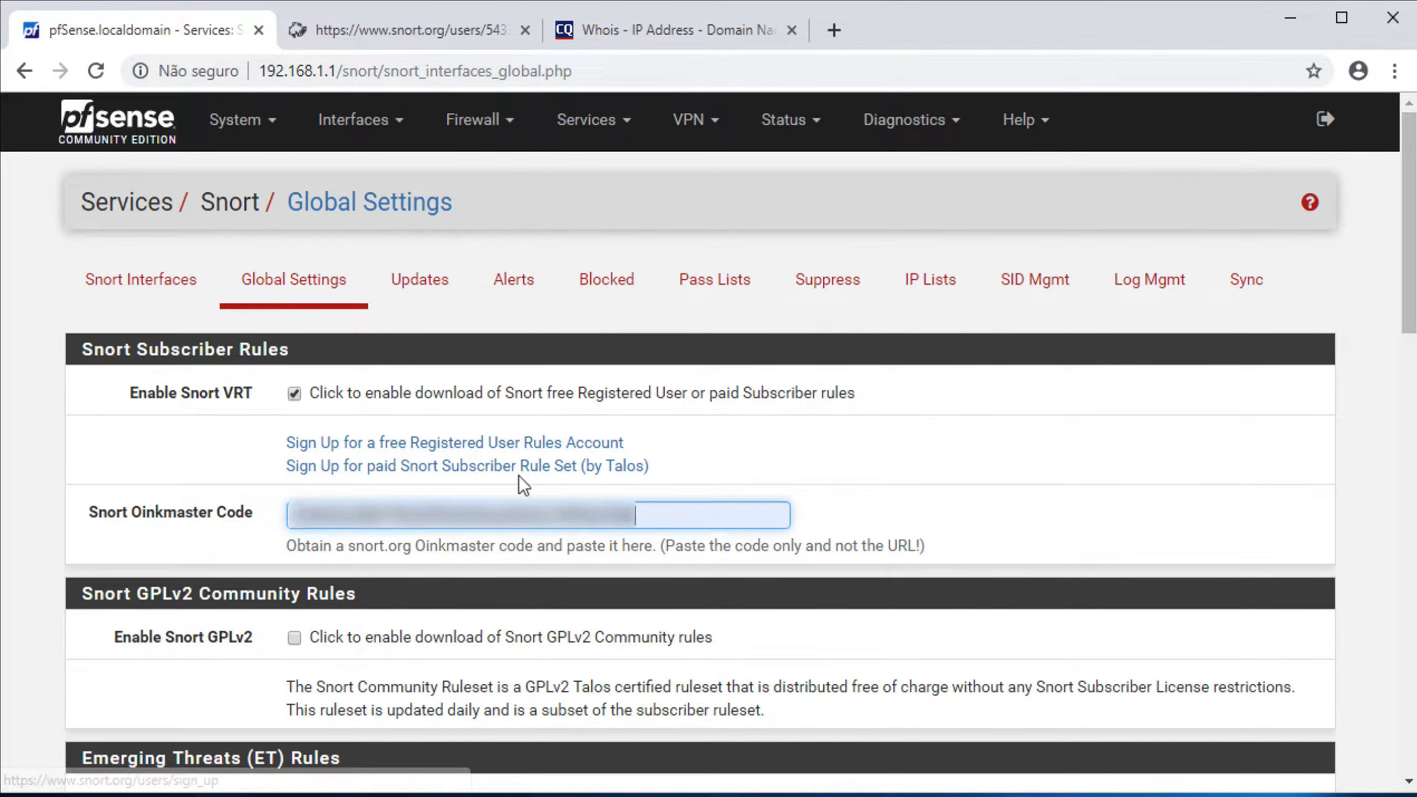
scroll(652, 488, "down", 2)
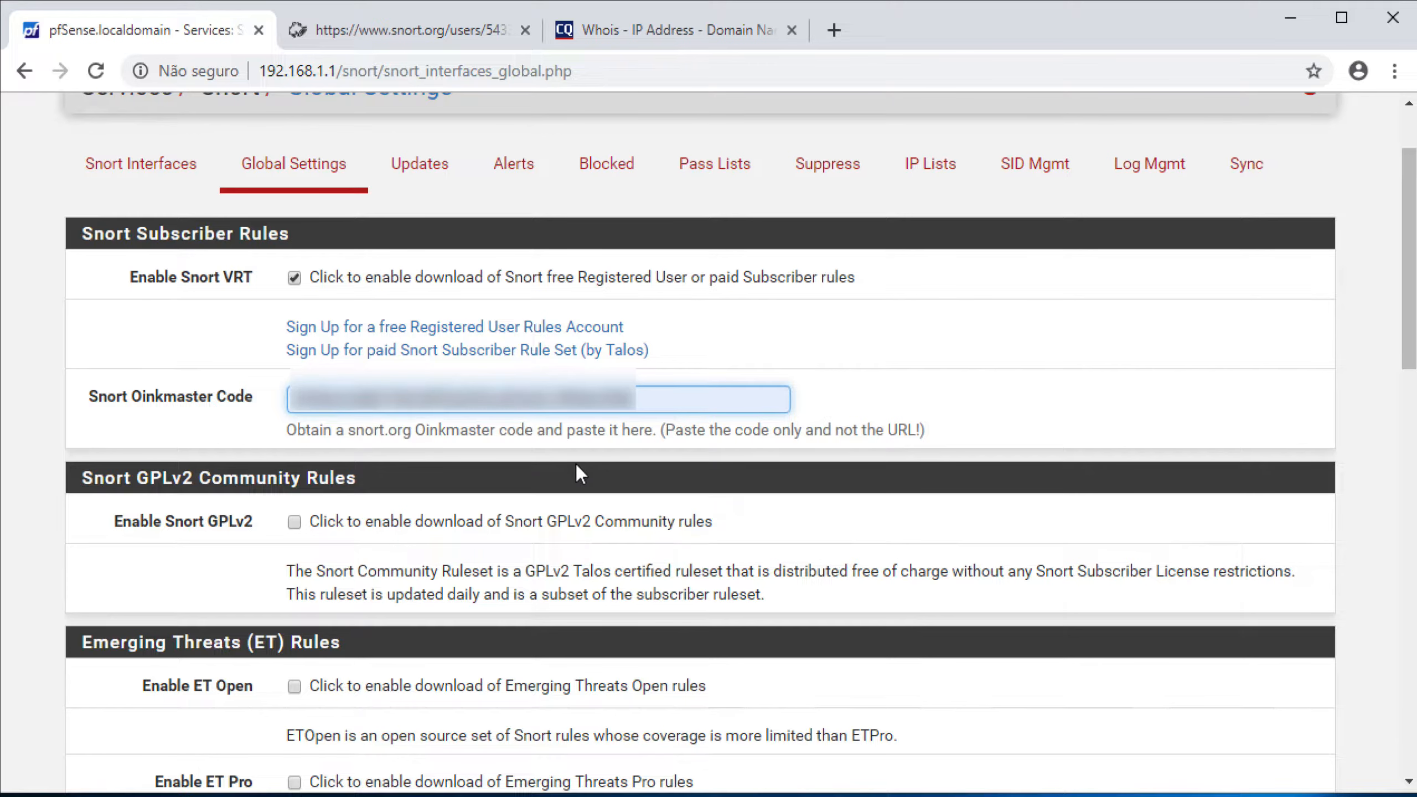
scroll(357, 535, "down", 2)
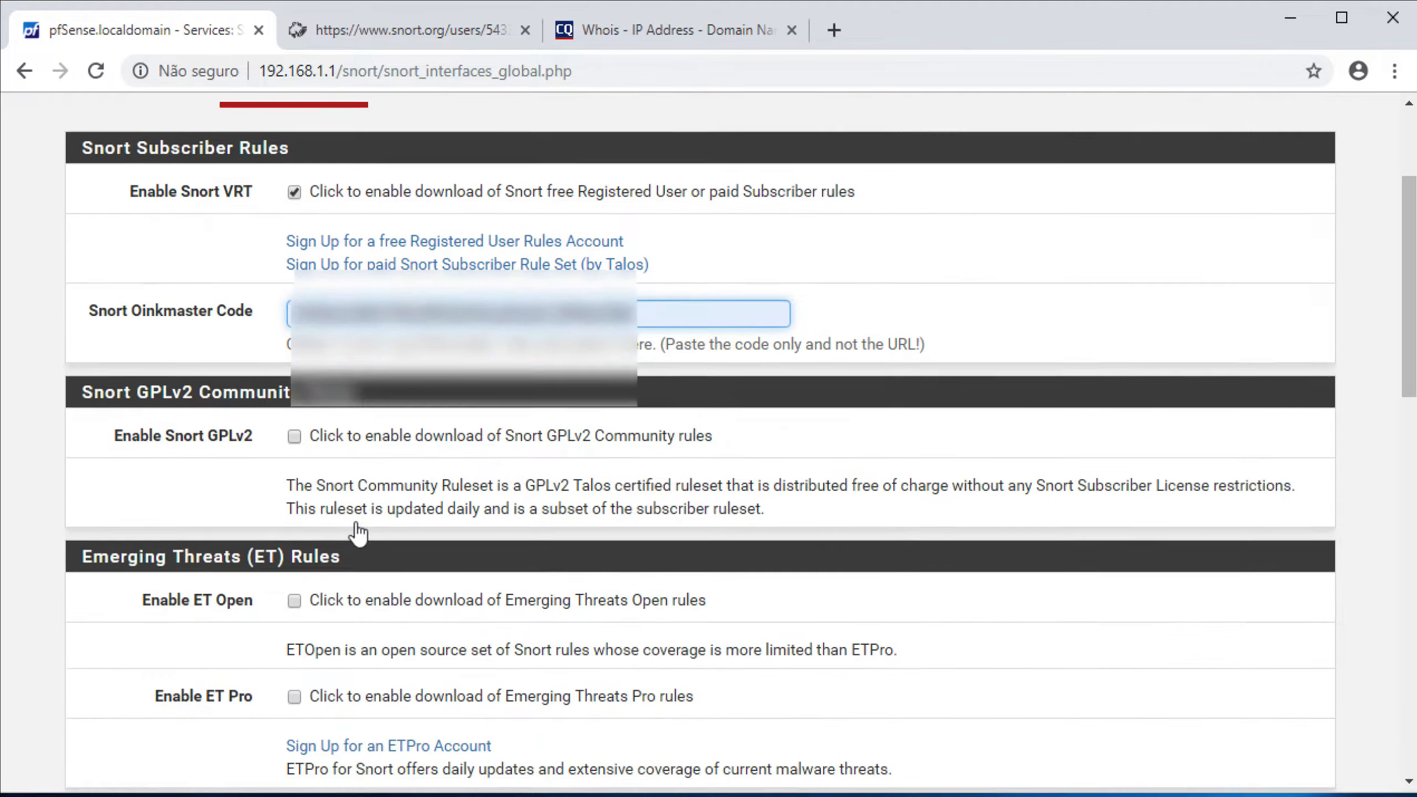
left_click(296, 407)
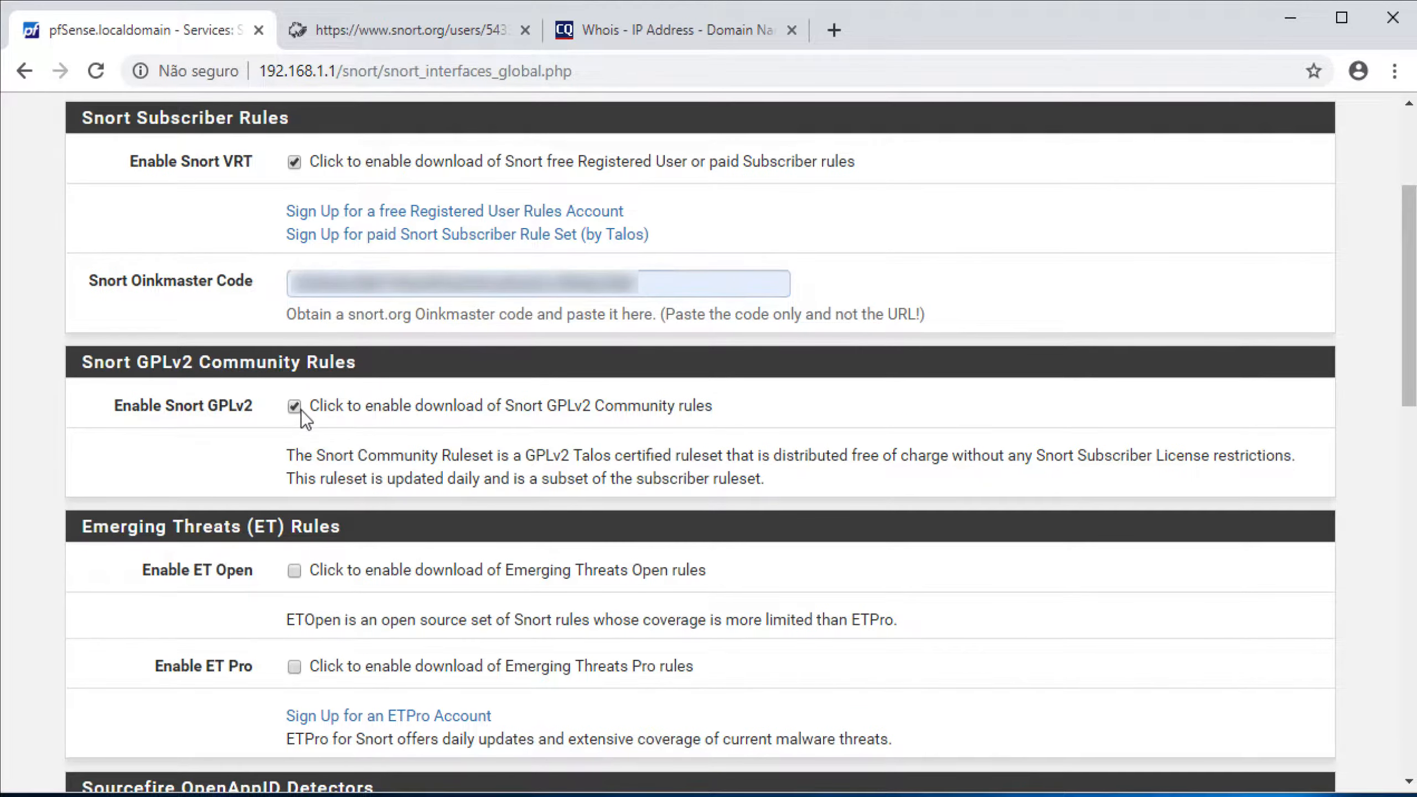
scroll(373, 476, "down", 4)
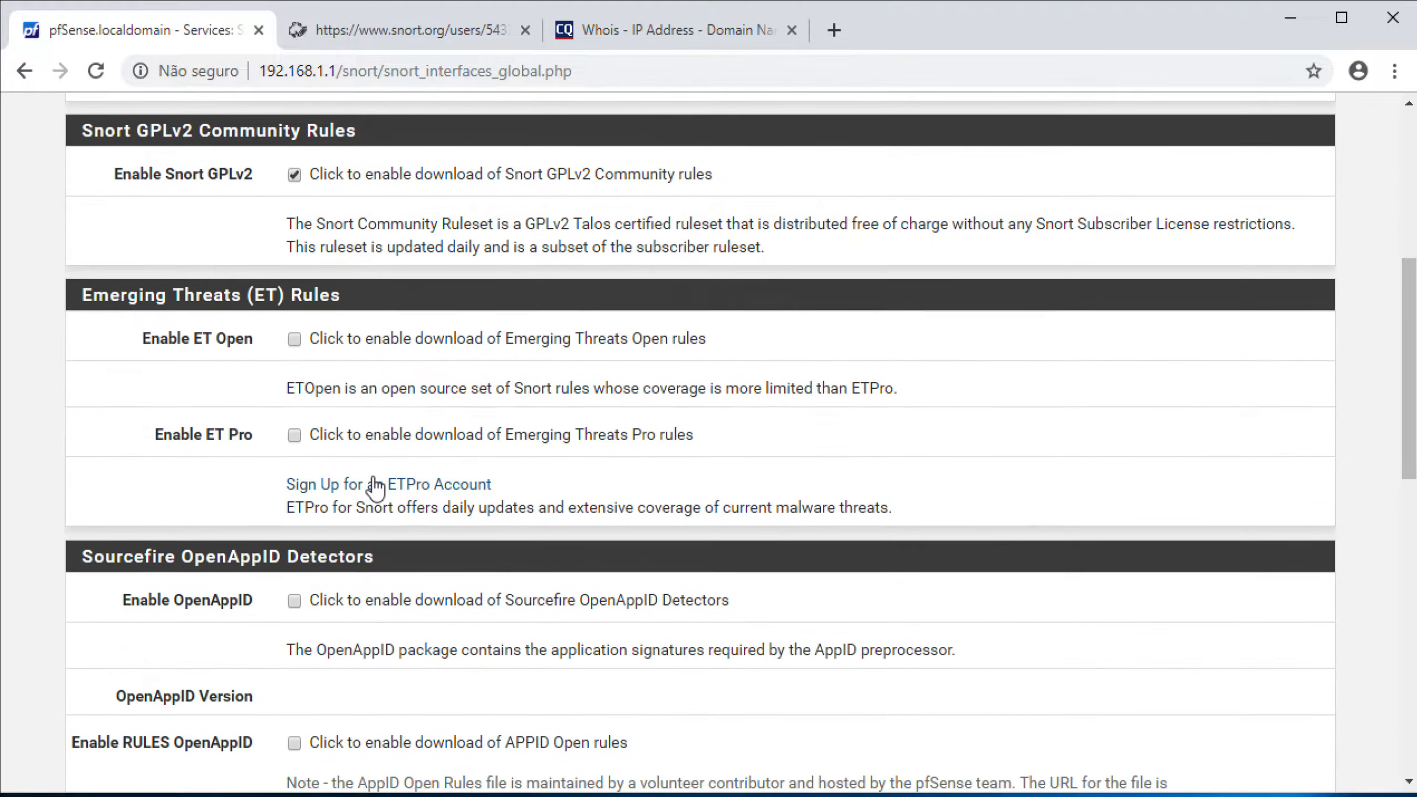
left_click(297, 341)
Step: Set the Update Interval for the Snort rules to 1 DAY
scroll(251, 423, "down", 2)
scroll(243, 467, "down", 2)
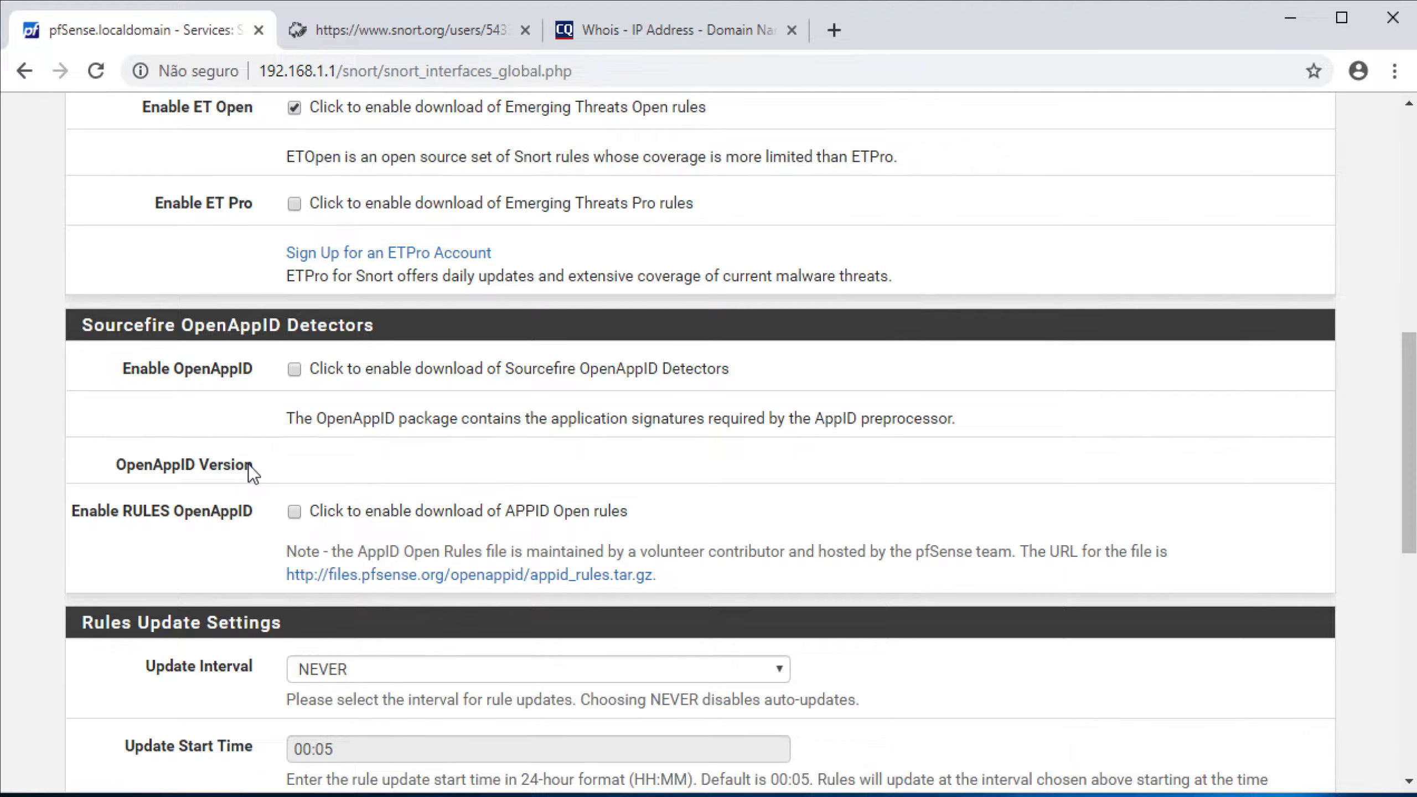
scroll(247, 464, "down", 6)
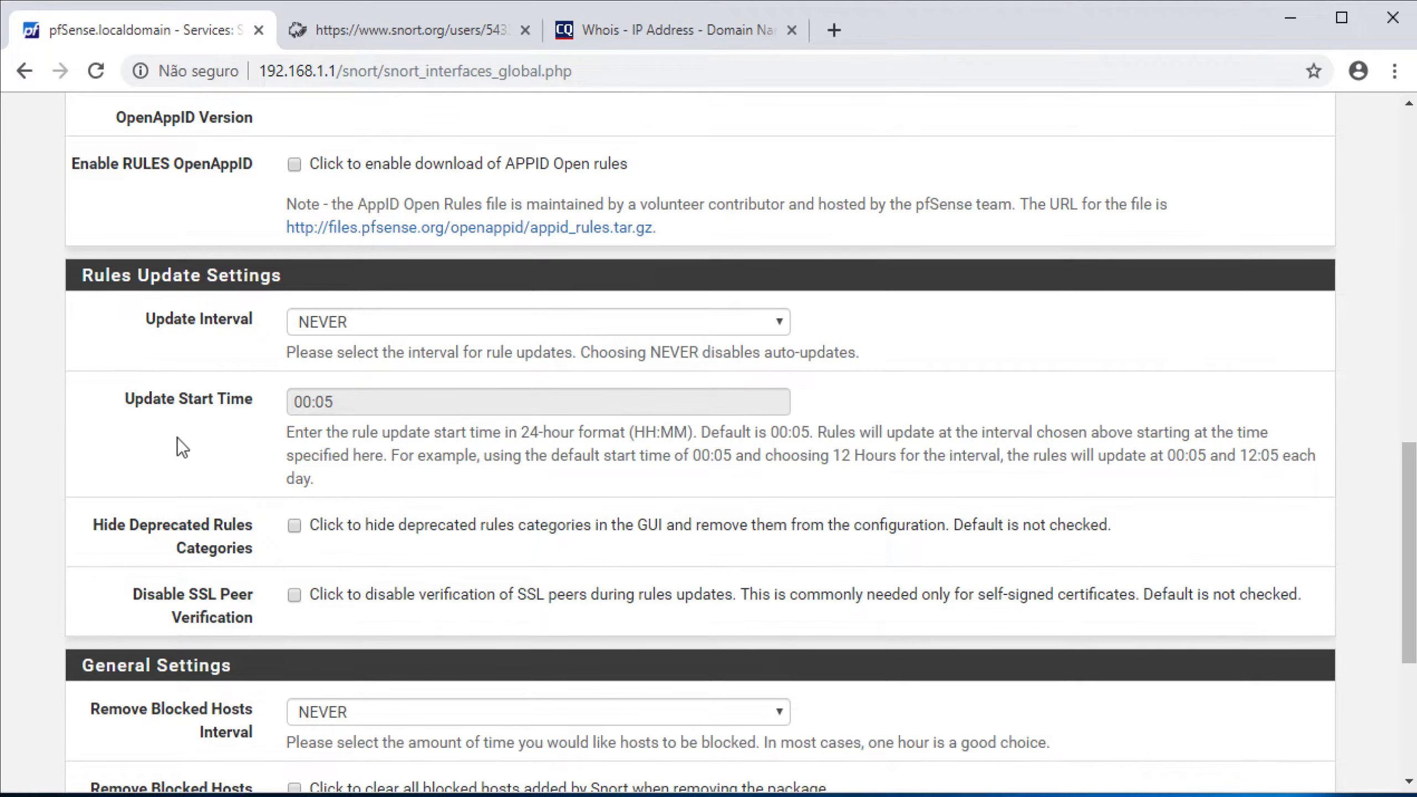
left_click(464, 322)
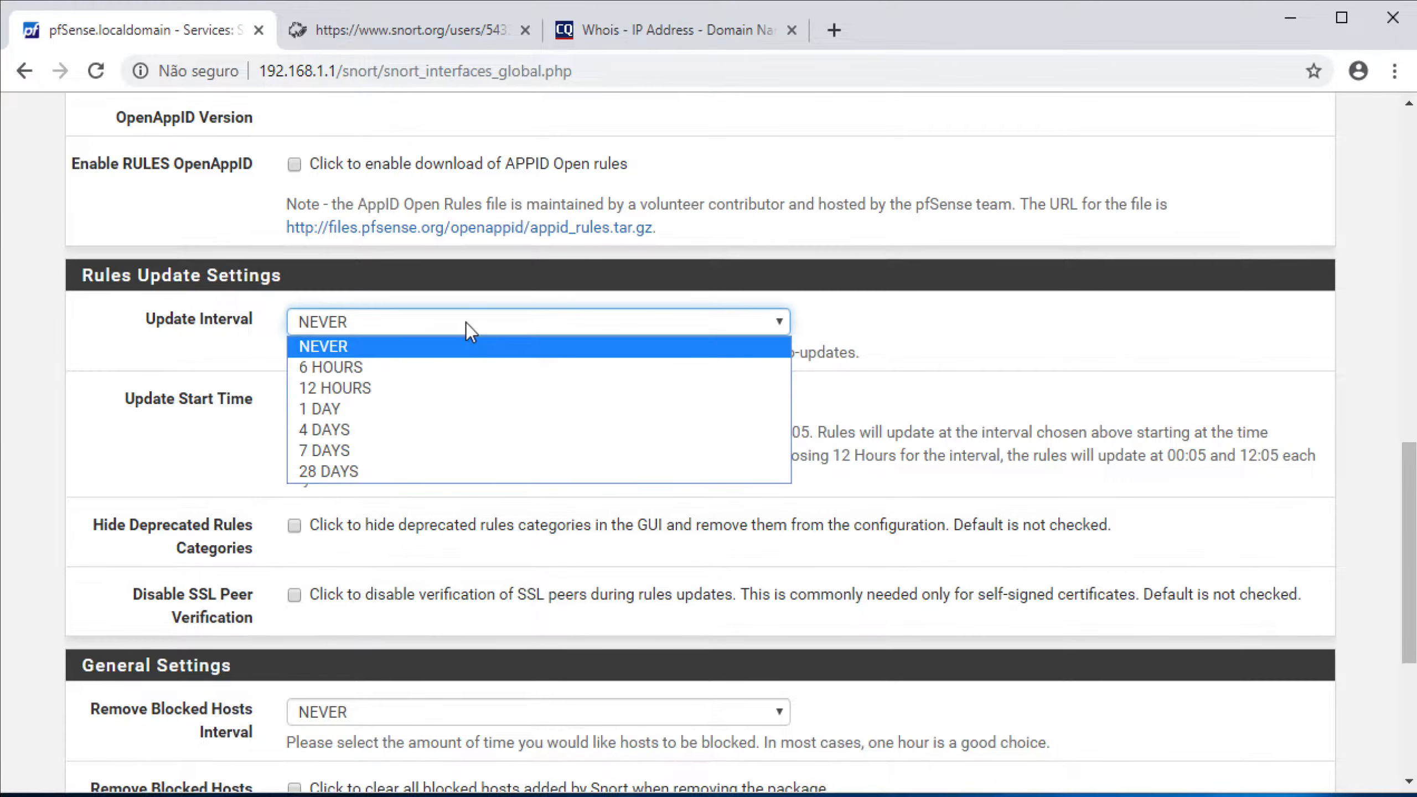
left_click(353, 405)
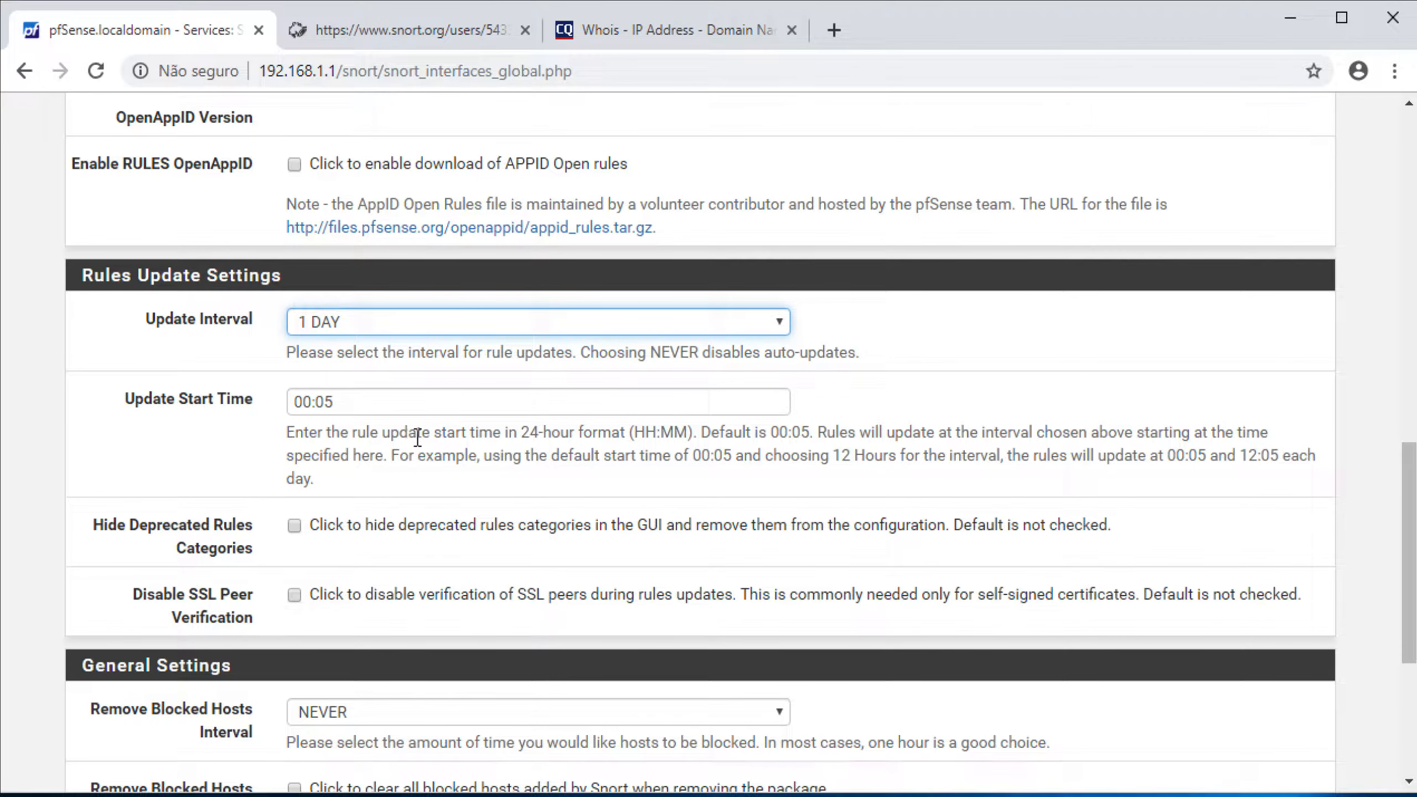
Step: Set the Remove Blocked Hosts Interval in the general settings to 15 MINS
scroll(430, 446, "down", 4)
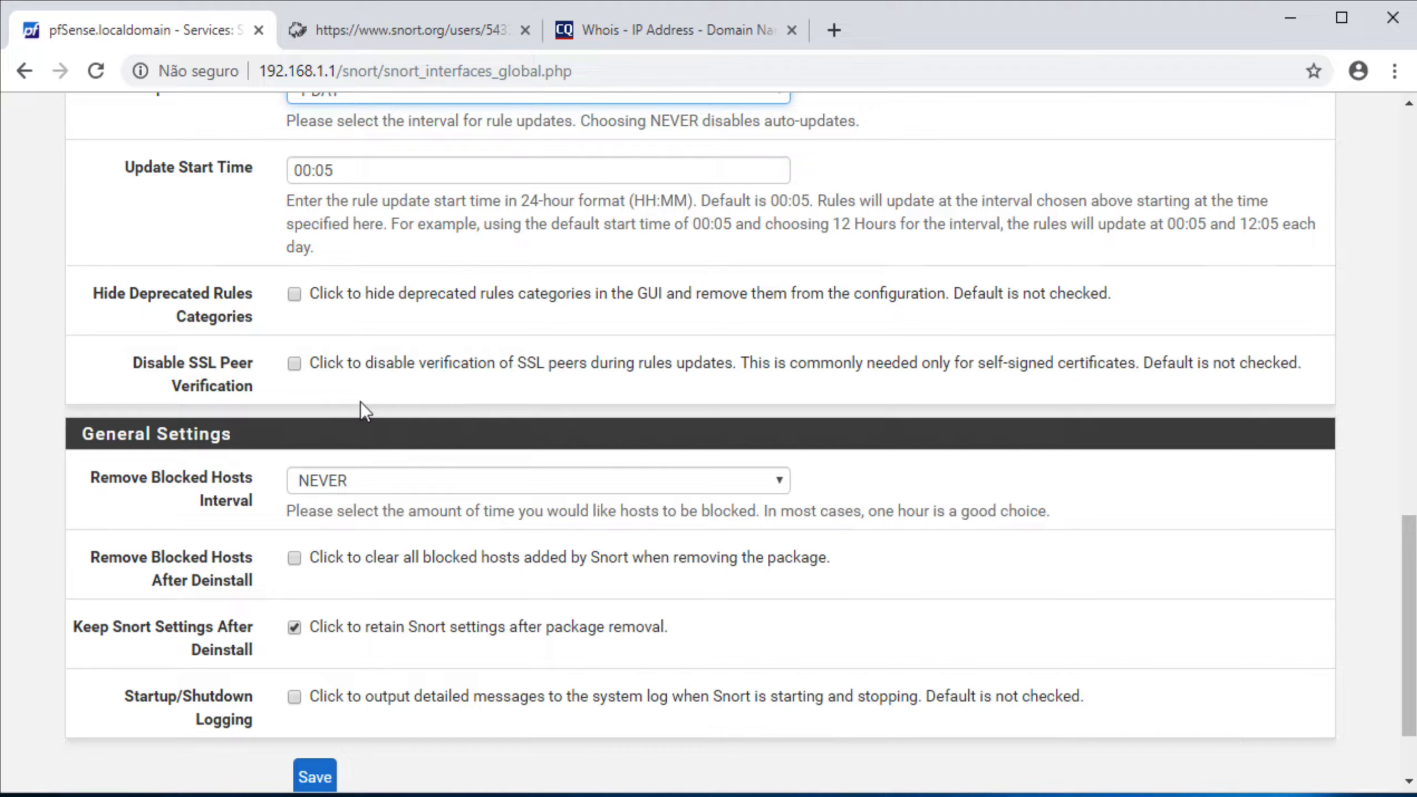
scroll(454, 470, "down", 2)
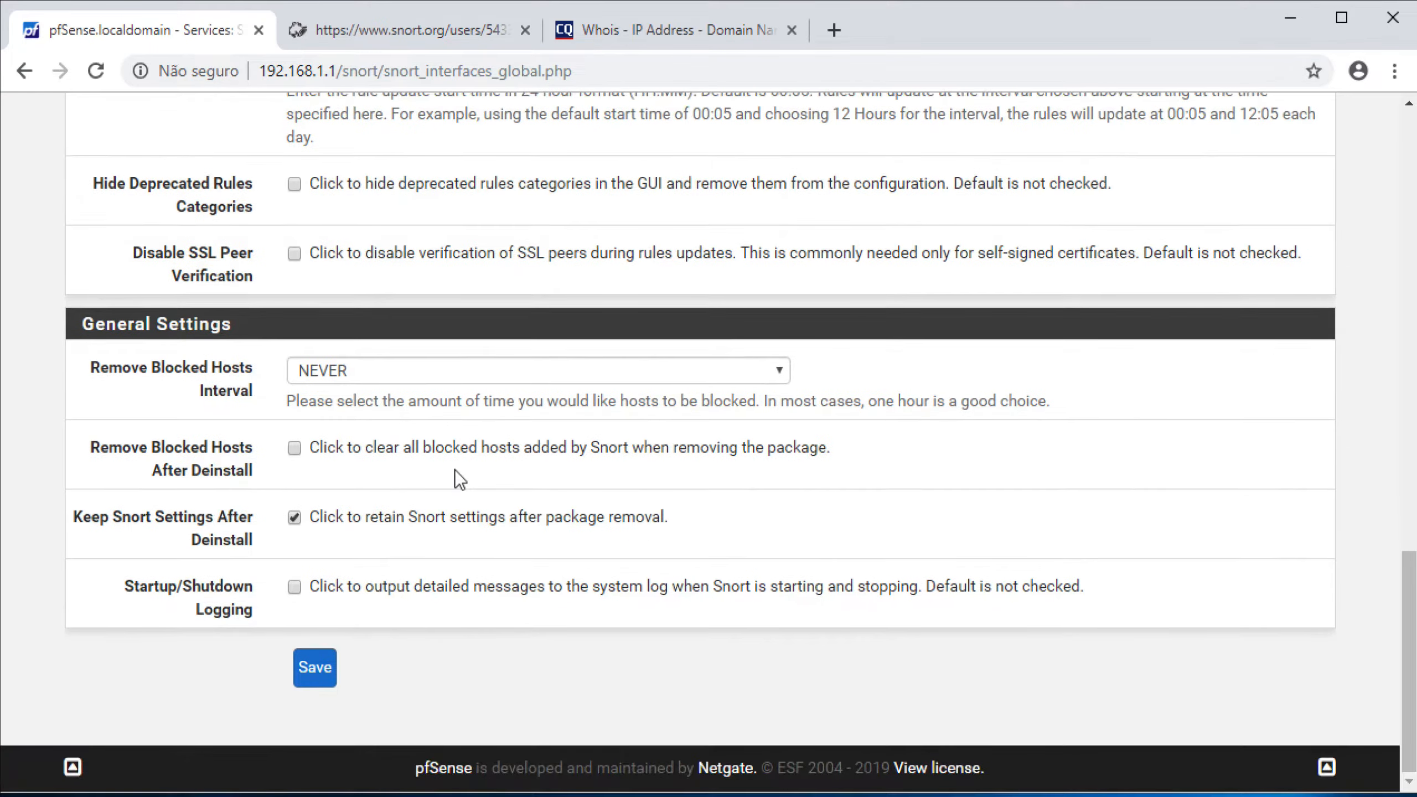
left_click(425, 375)
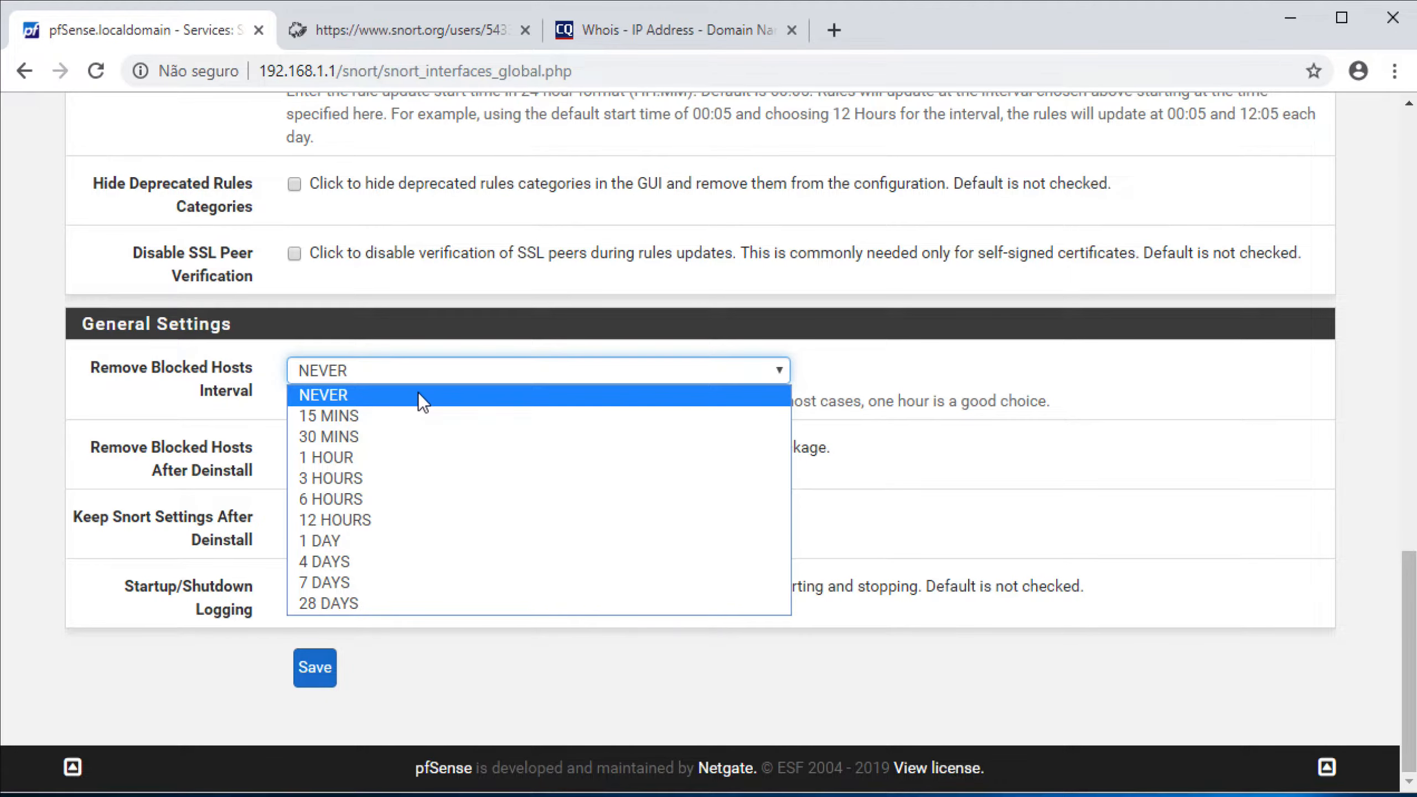
left_click(394, 414)
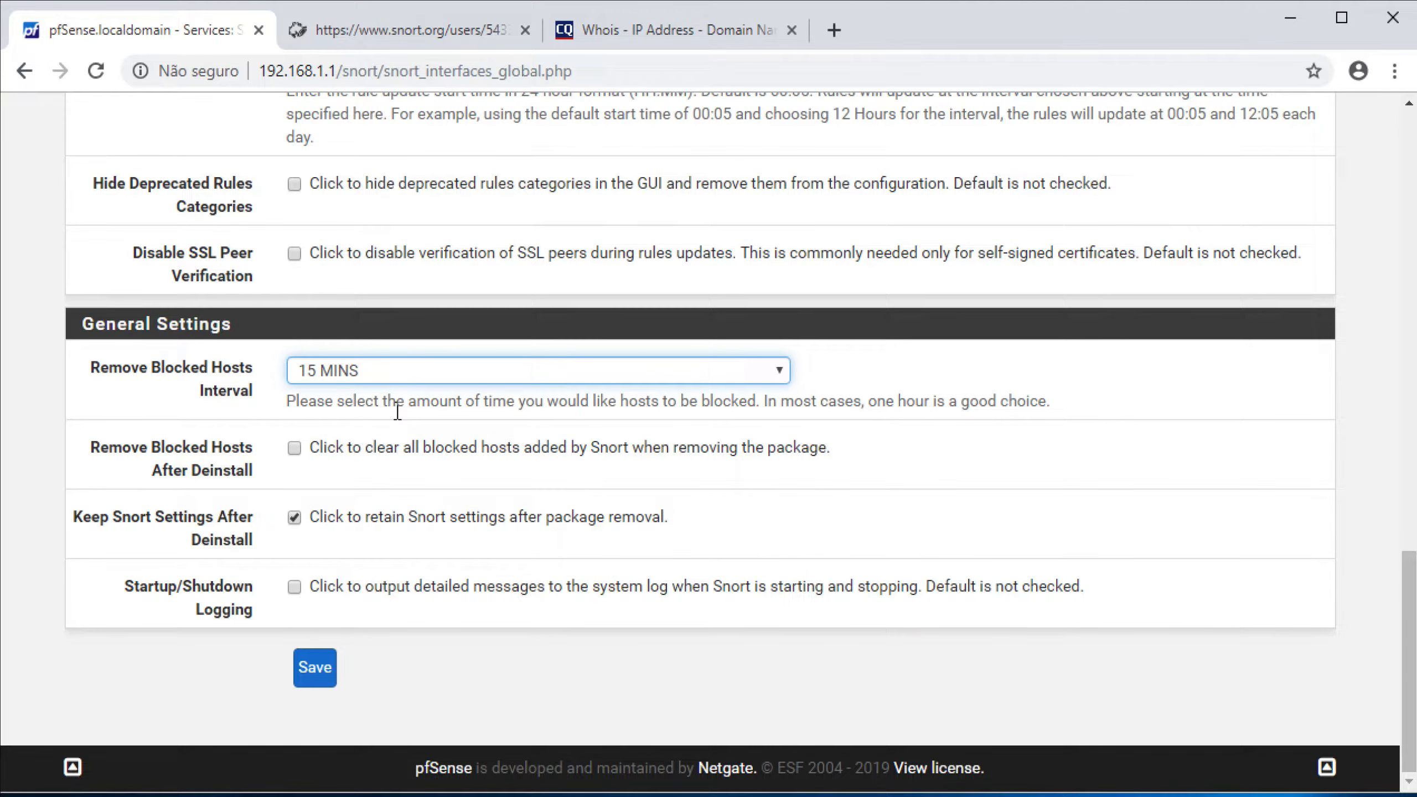
Step: Try 1 HOUR as the Remove Blocked Hosts Interval and return it to 15 MINS
left_click(423, 372)
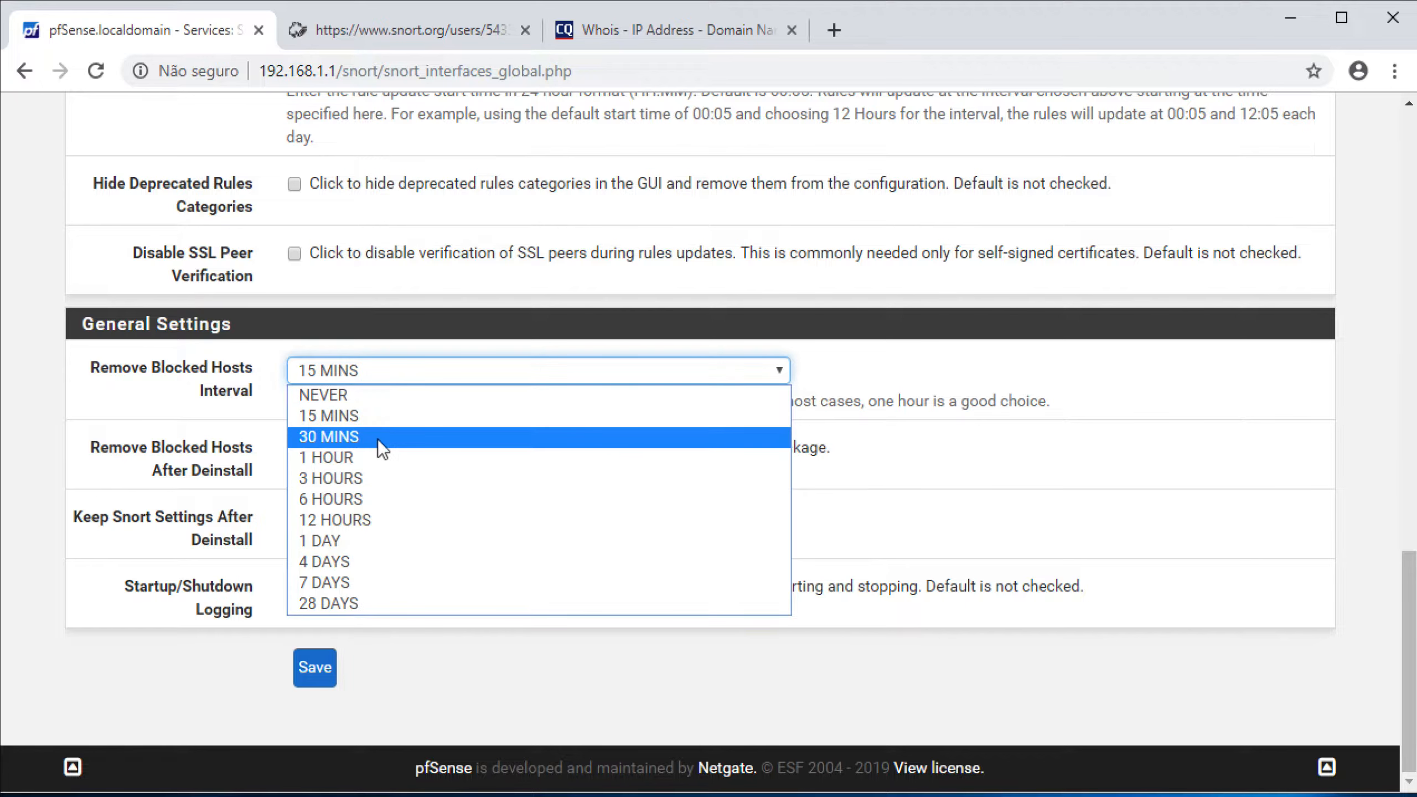
left_click(369, 455)
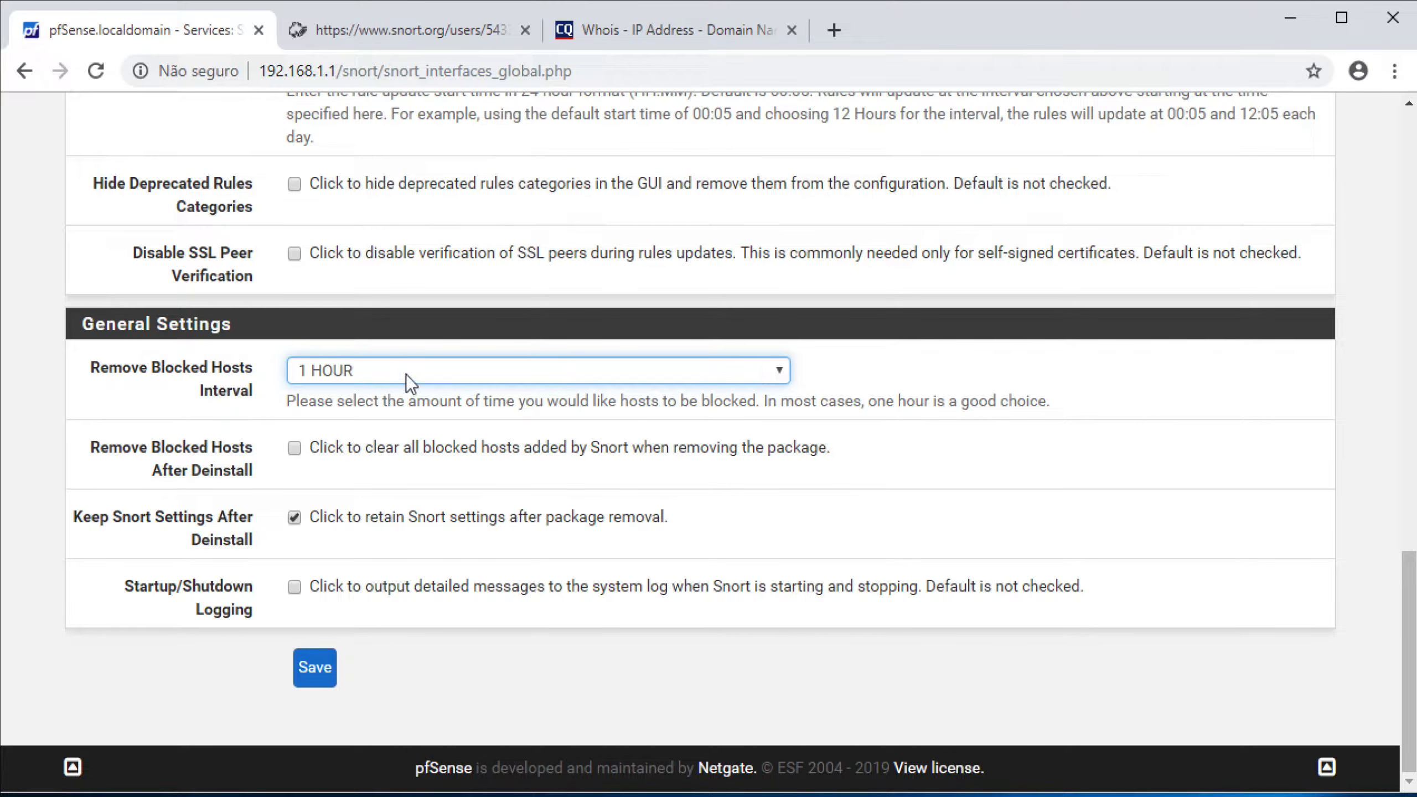
left_click(406, 376)
left_click(373, 421)
Step: Enable removing blocked hosts after deinstall, disable keeping Snort settings, enable startup/shutdown logging, and save the global settings
left_click(294, 447)
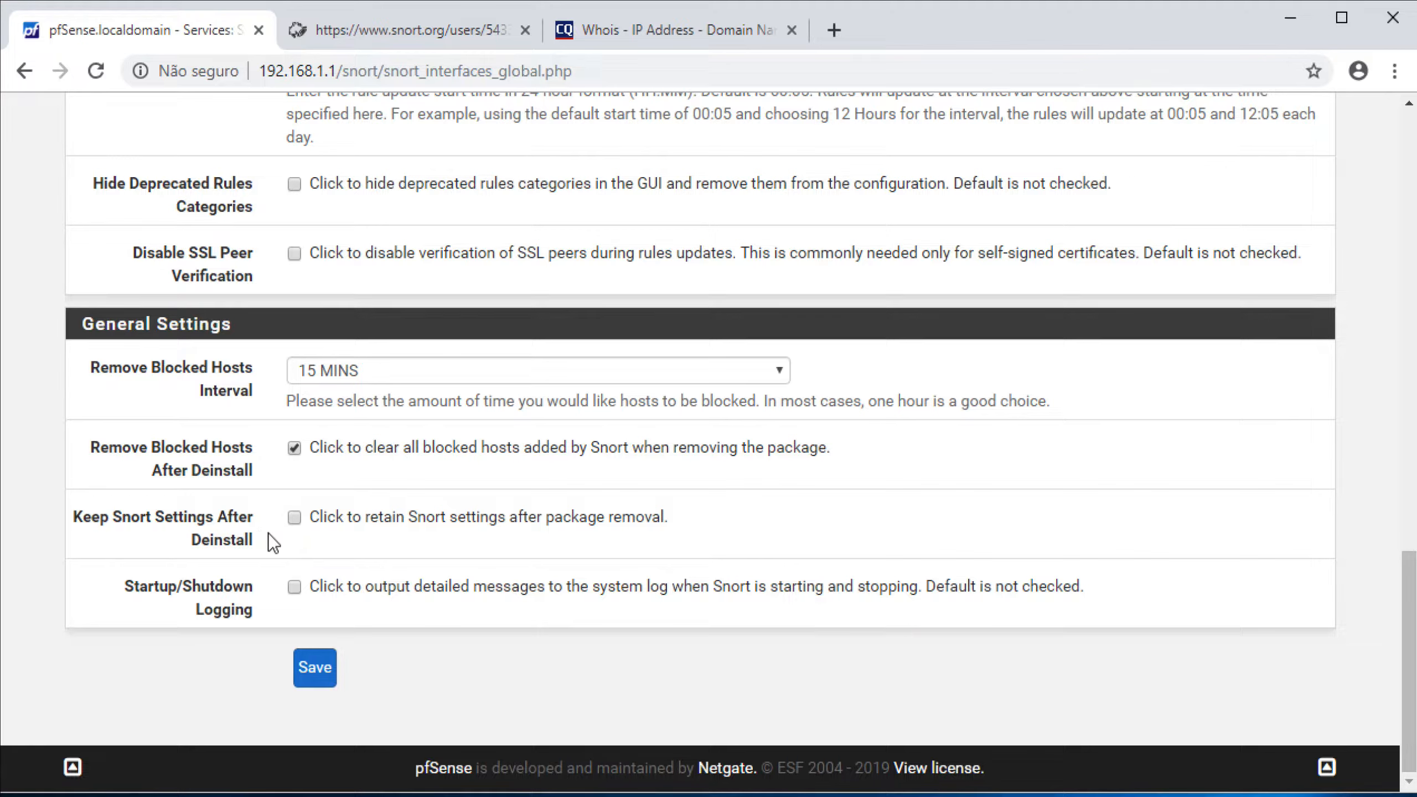
left_click(293, 584)
left_click(314, 666)
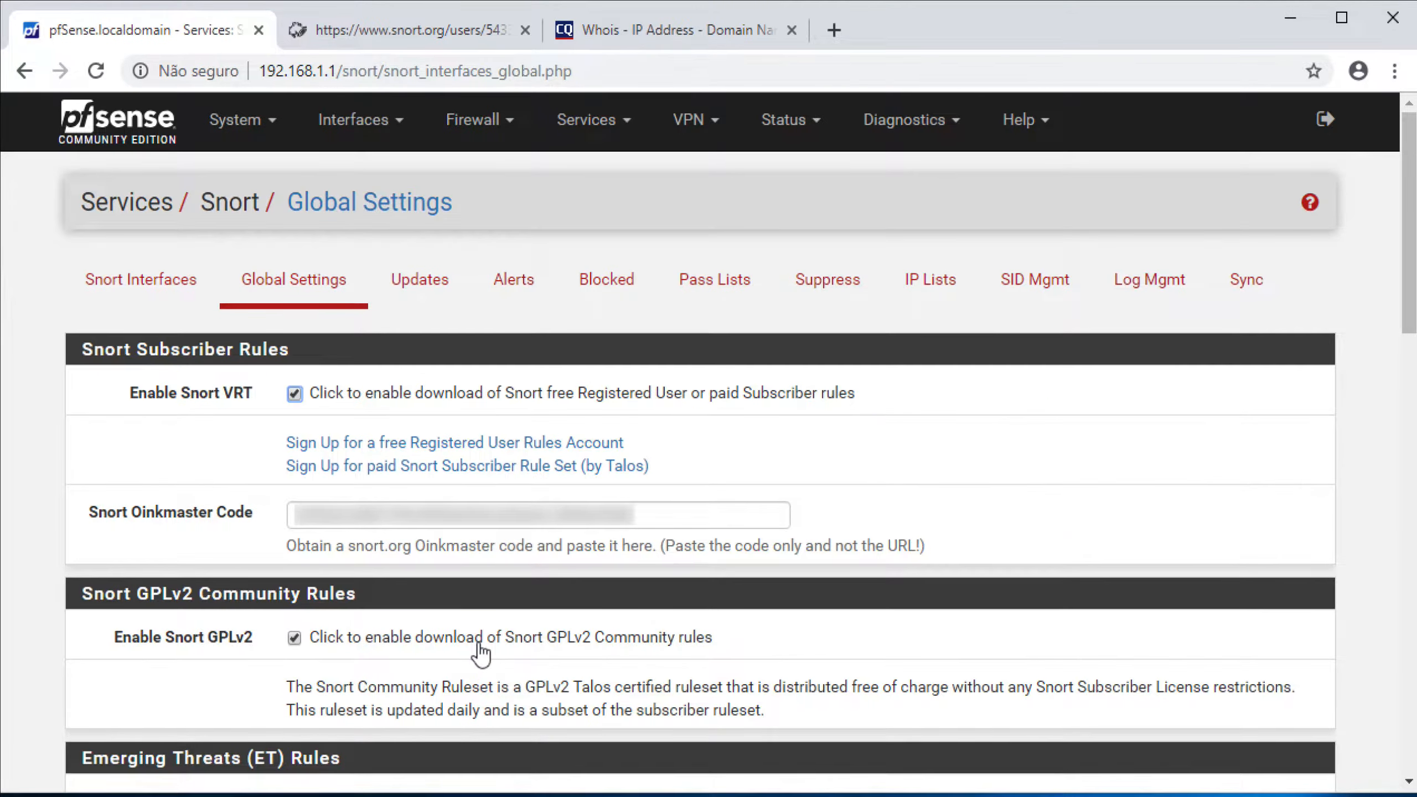
Step: Download and apply the updates for the enabled Snort rule sets, and check the update result and installed signatures
left_click(424, 292)
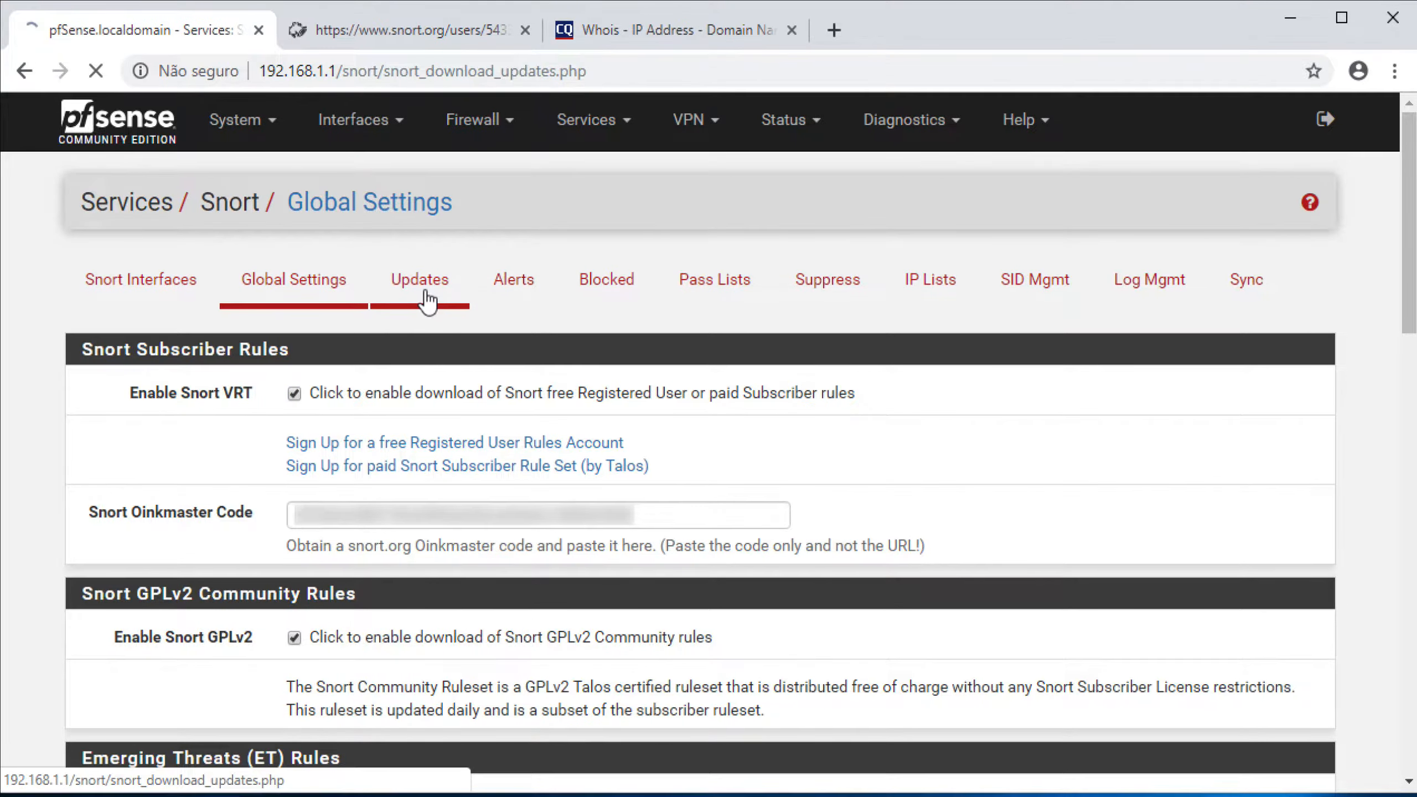
scroll(424, 293, "down", 10)
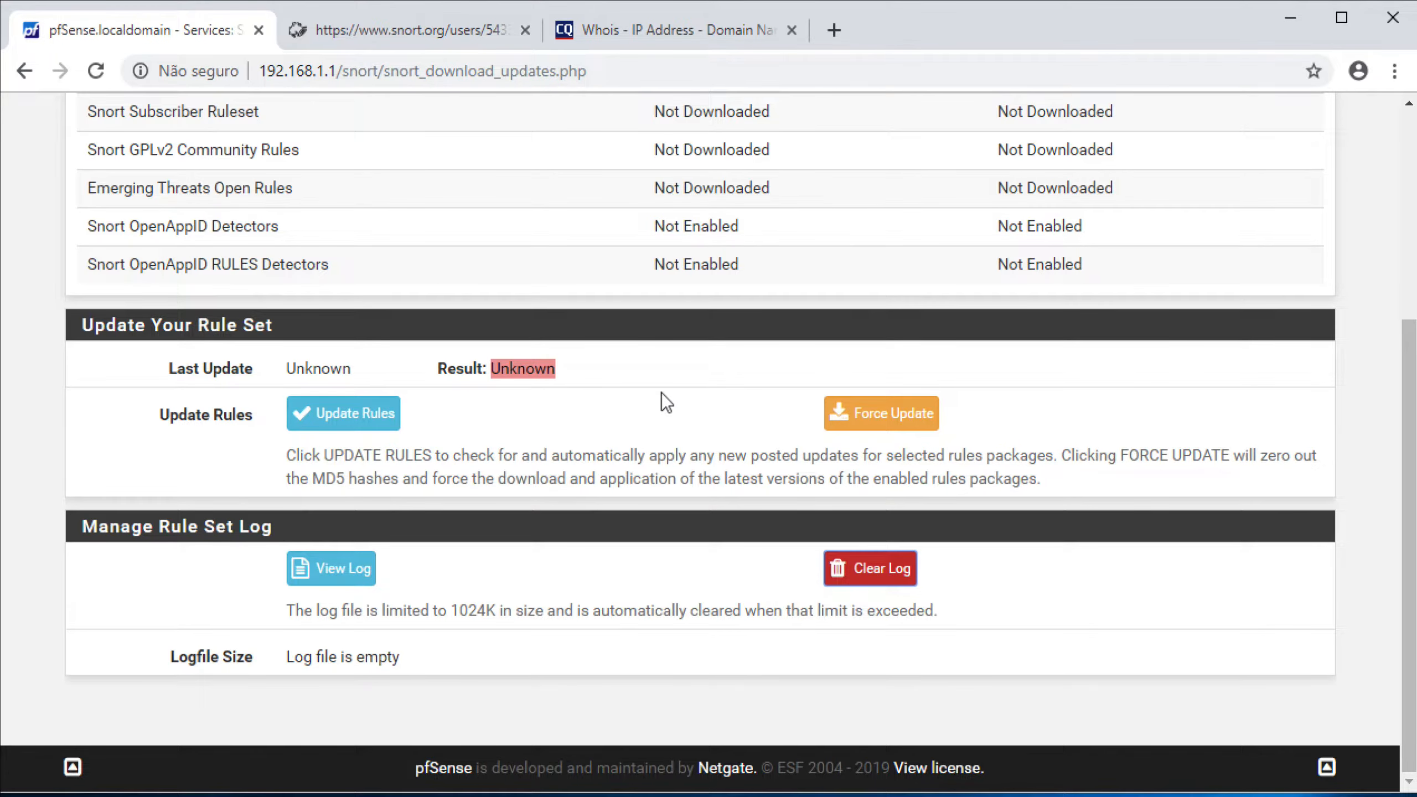
left_click(348, 422)
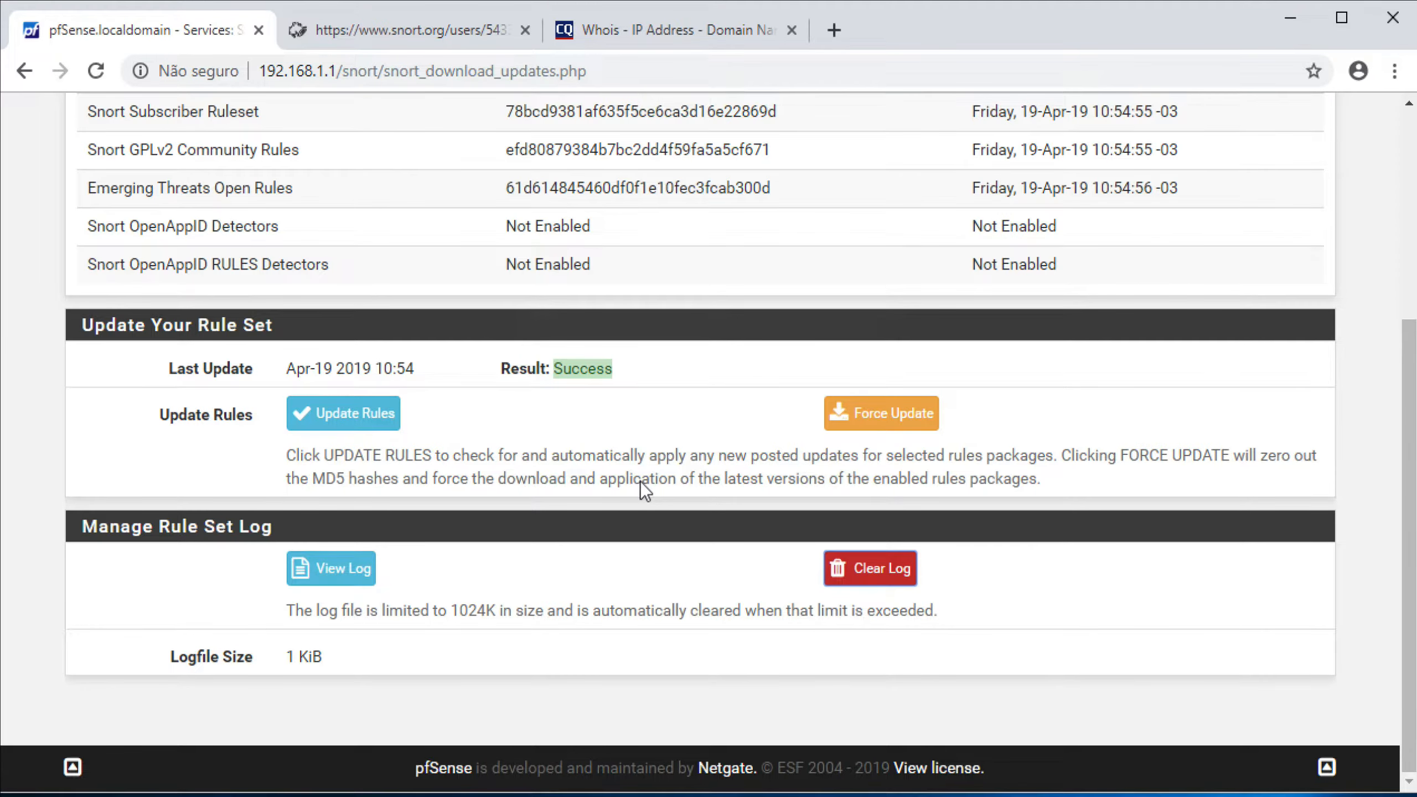
scroll(639, 481, "up", 5)
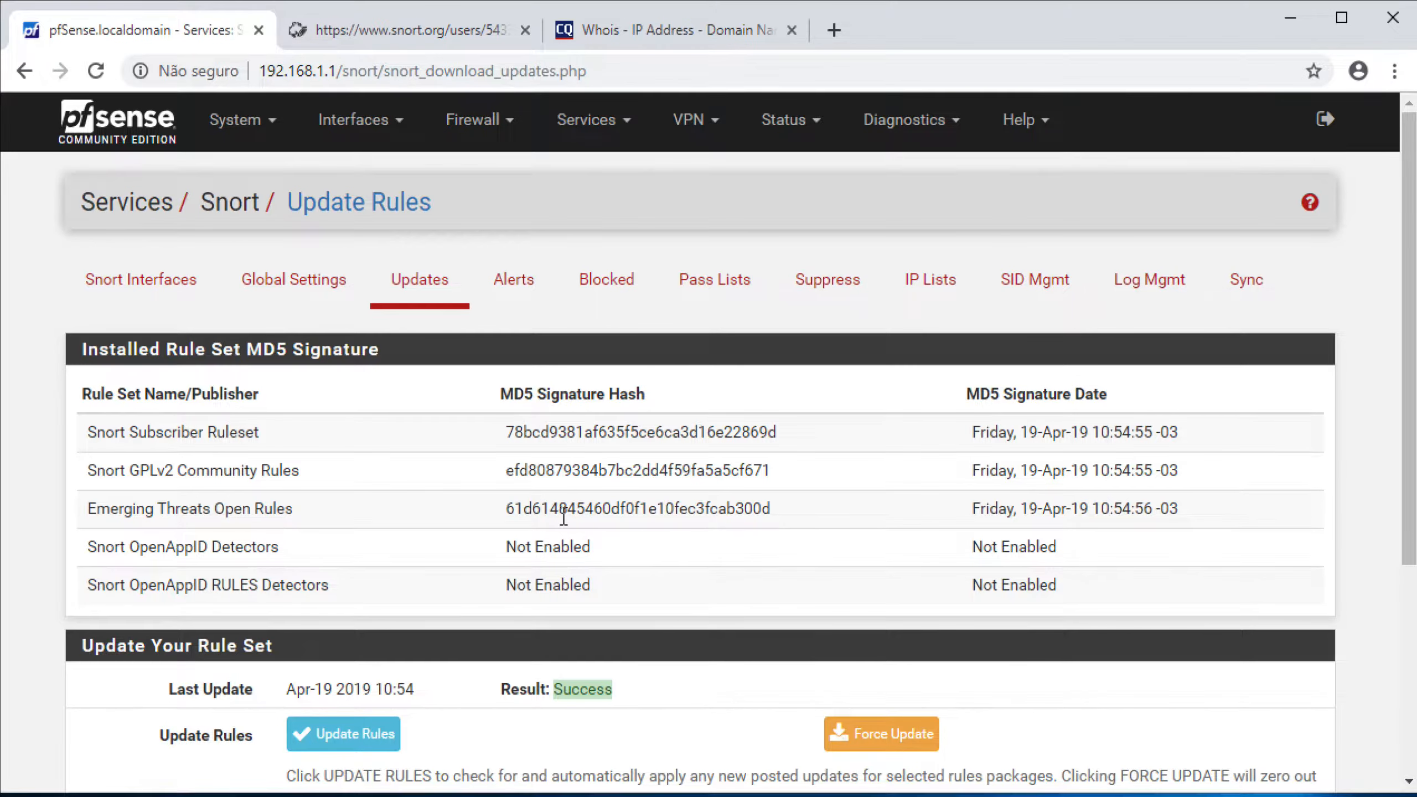
Step: Add a Snort interface for WAN and enable Block Offenders, leaving alerts to the system log disabled
left_click(151, 288)
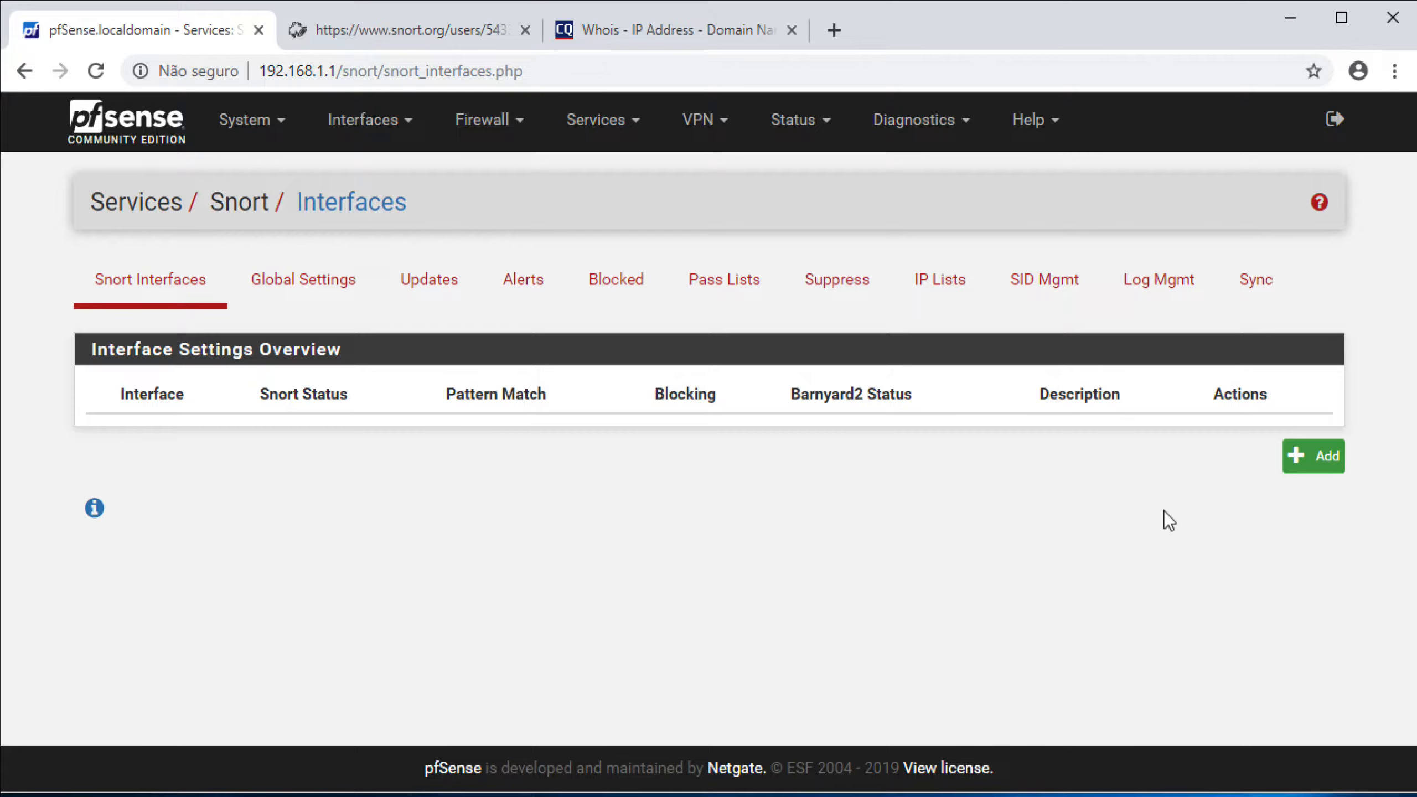
left_click(1317, 458)
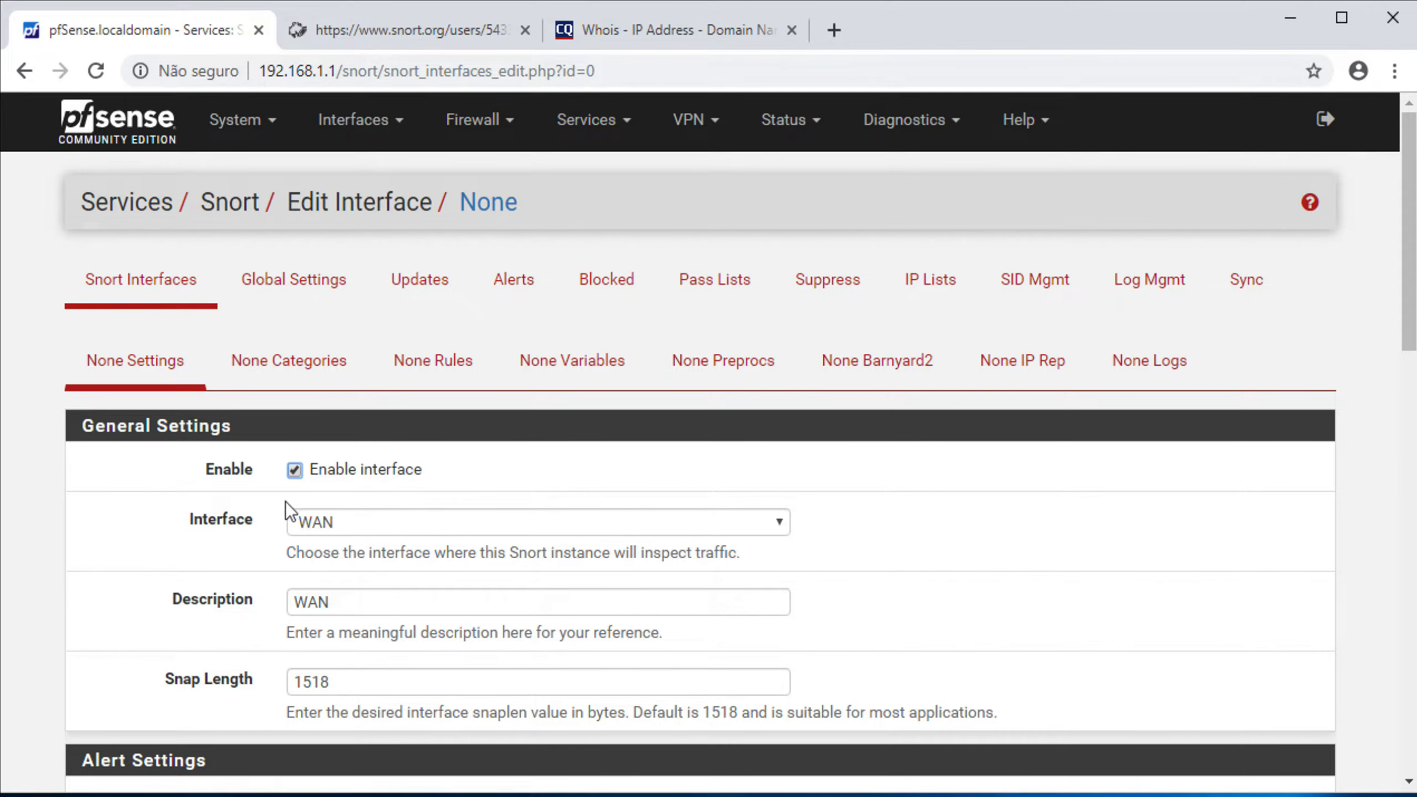
scroll(239, 567, "down", 3)
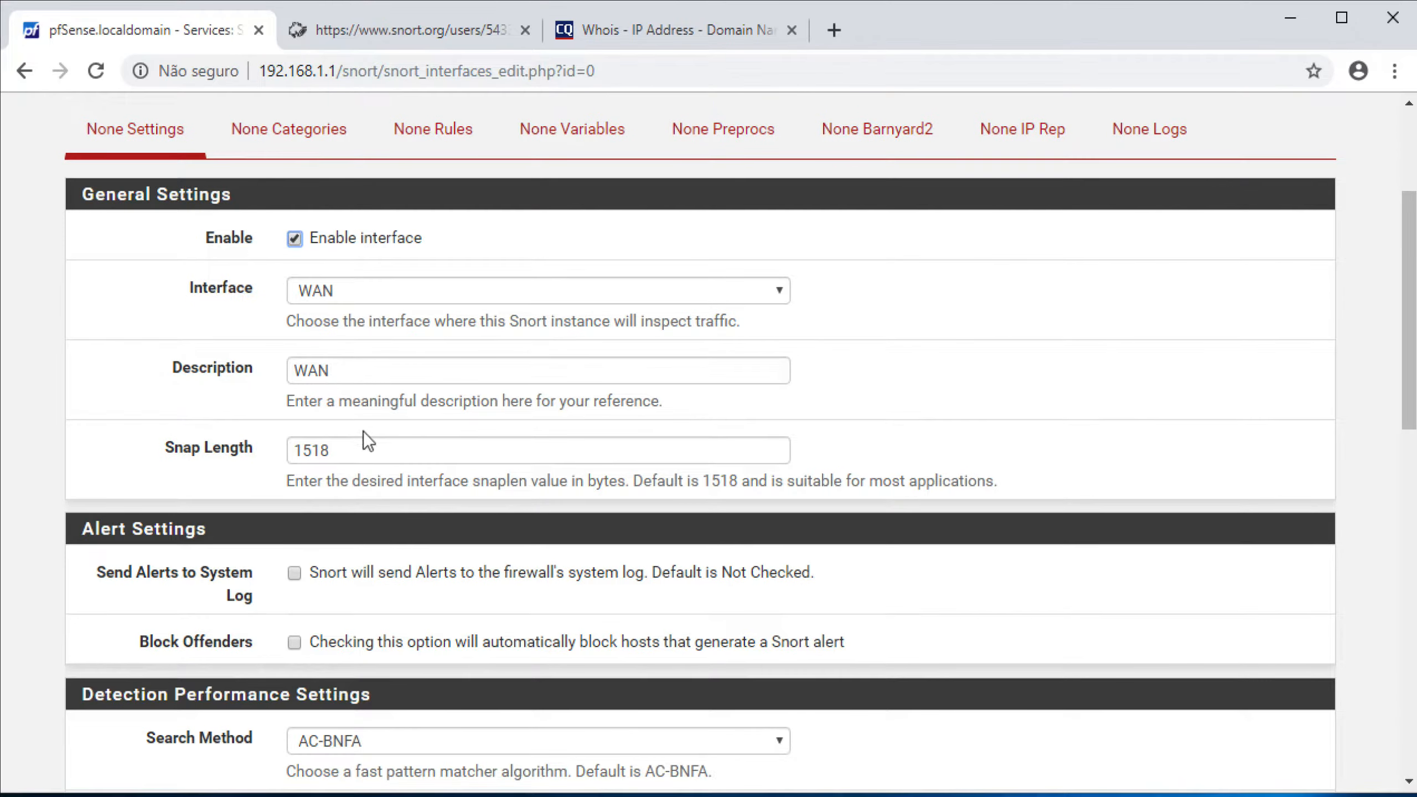
scroll(383, 455, "down", 5)
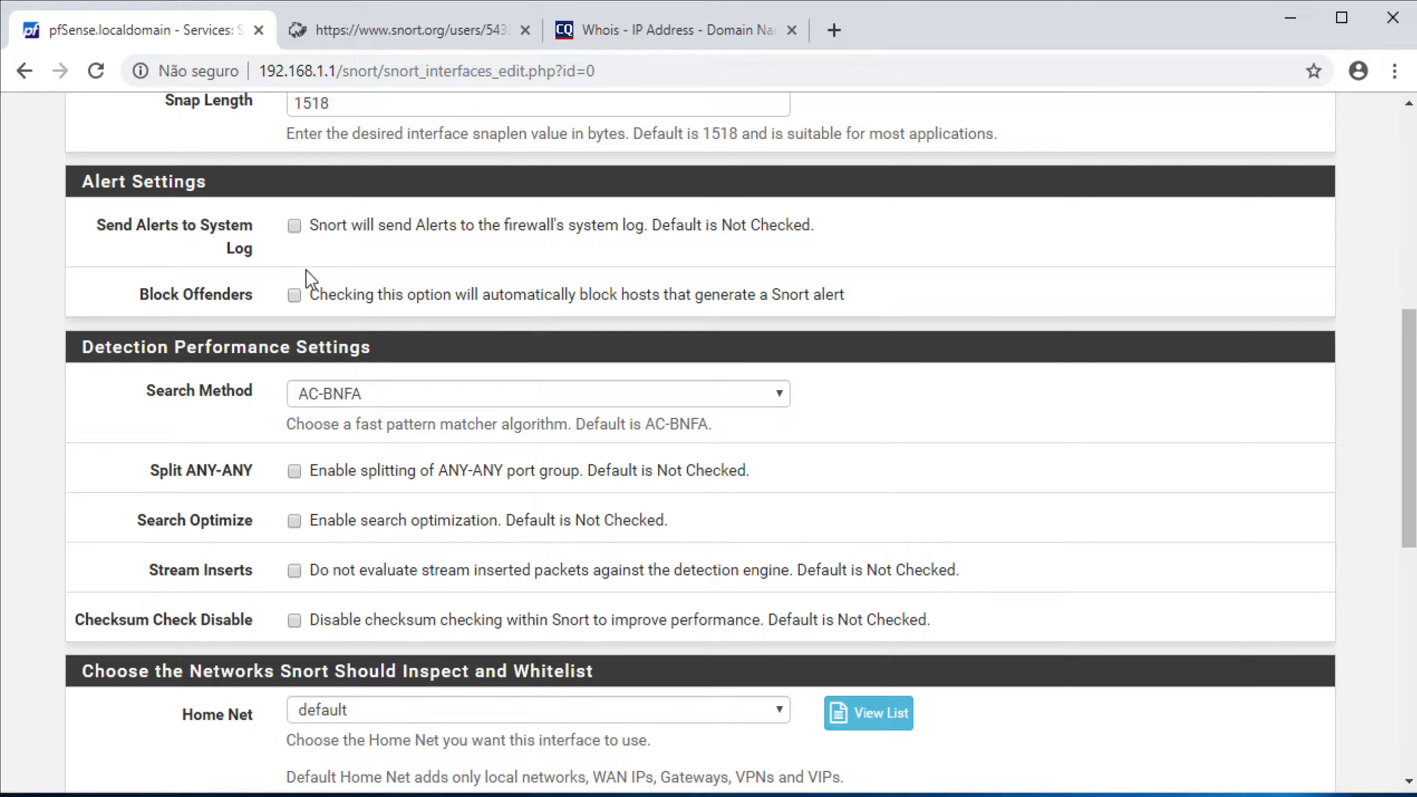
left_click(296, 229)
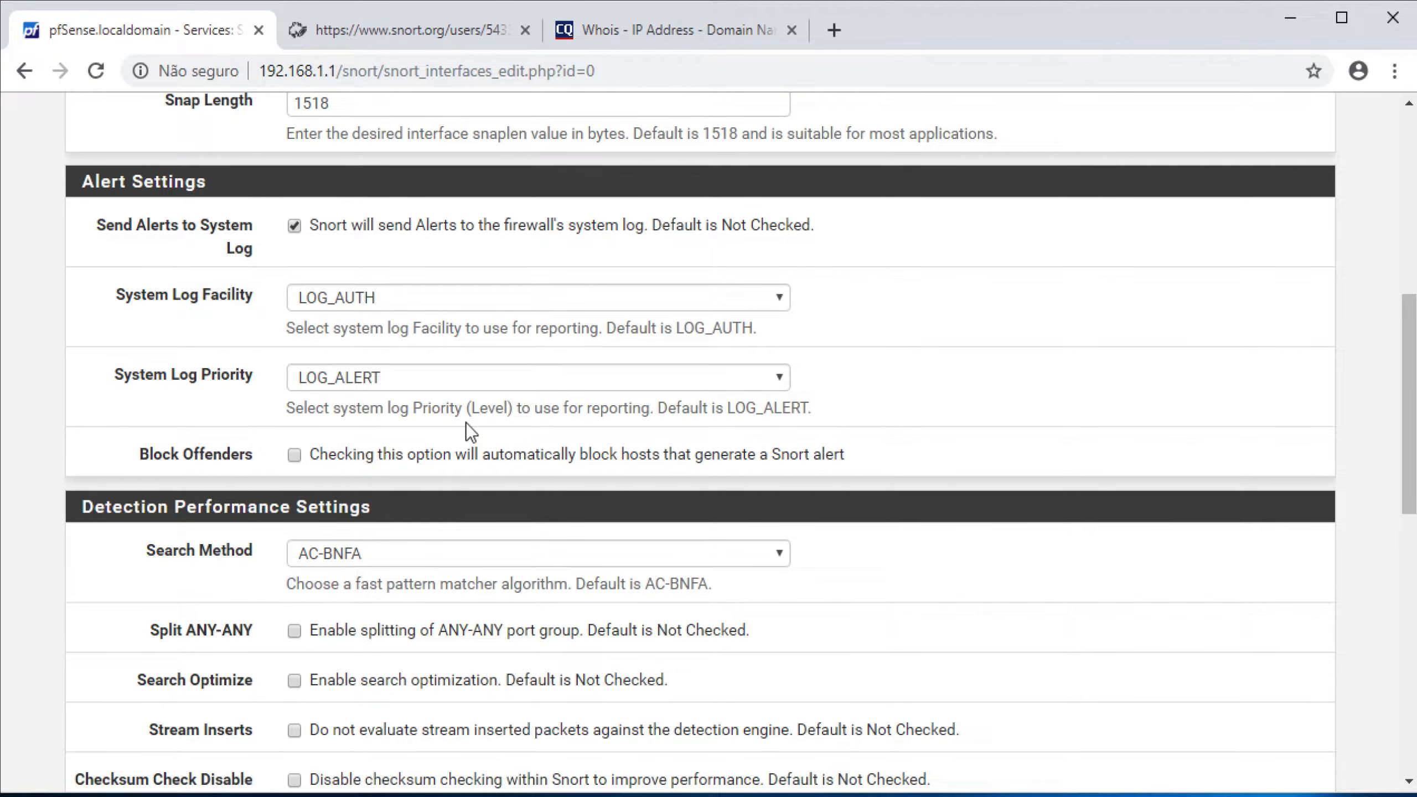
left_click(294, 226)
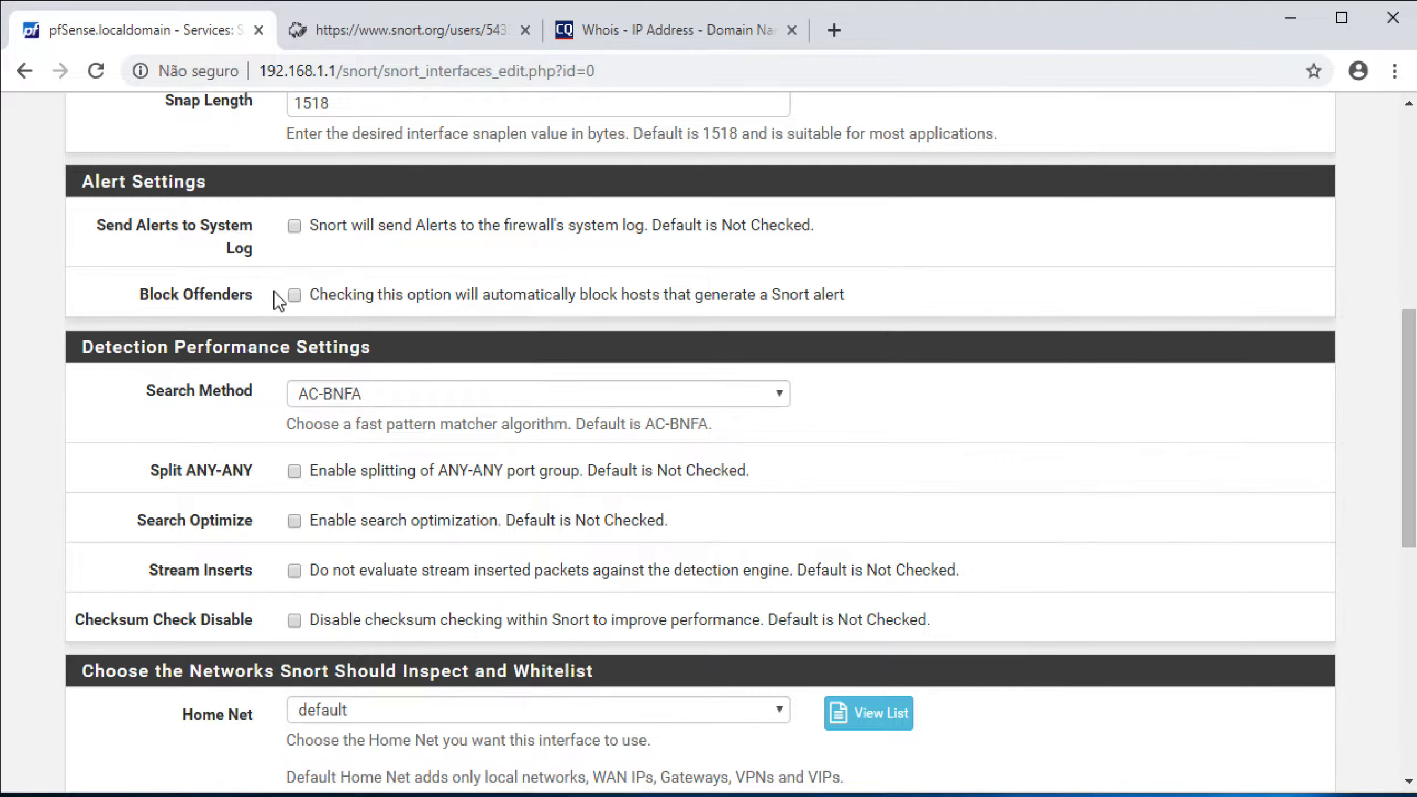
left_click(295, 295)
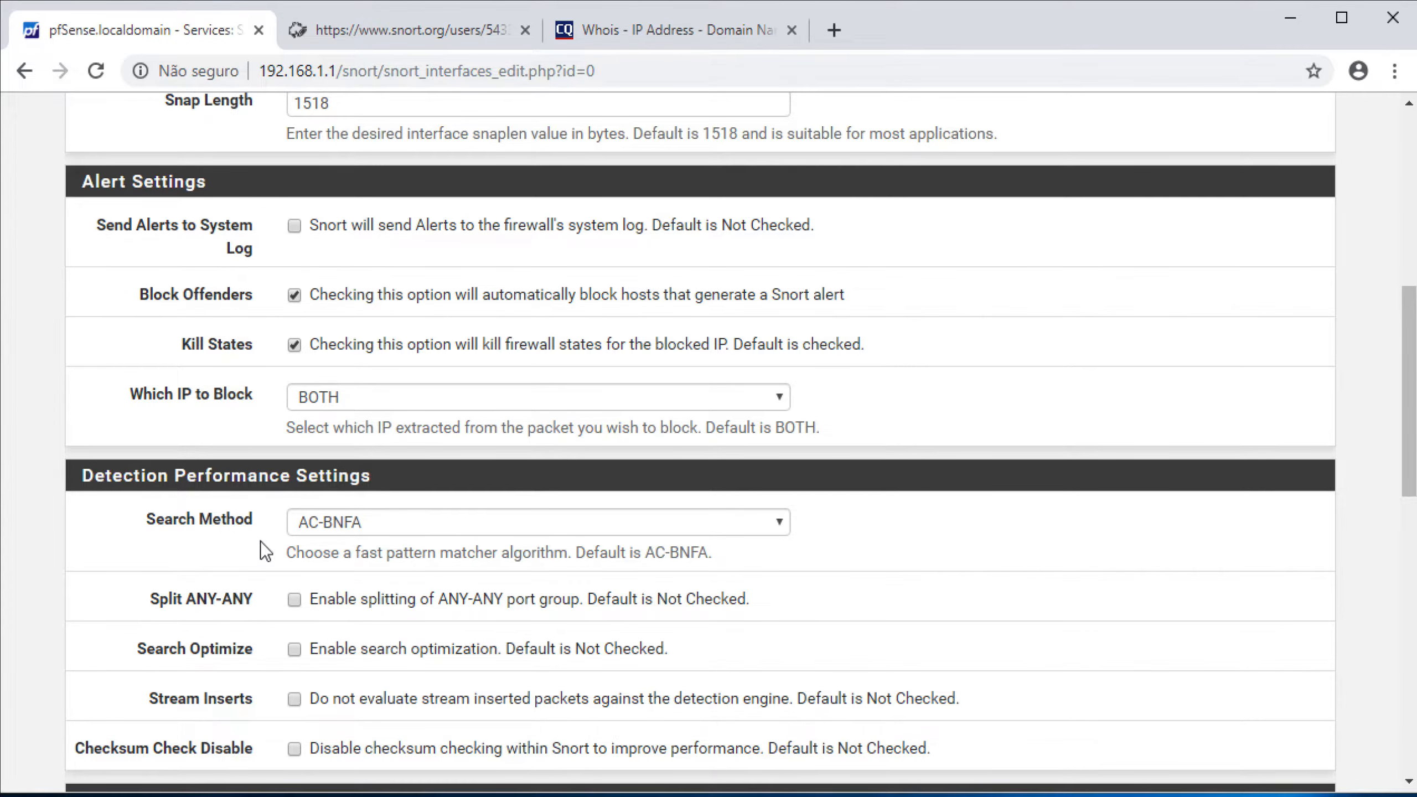
Step: Review the WAN interface's detection, network and suppression settings, keep their defaults, and save the interface
scroll(260, 540, "down", 3)
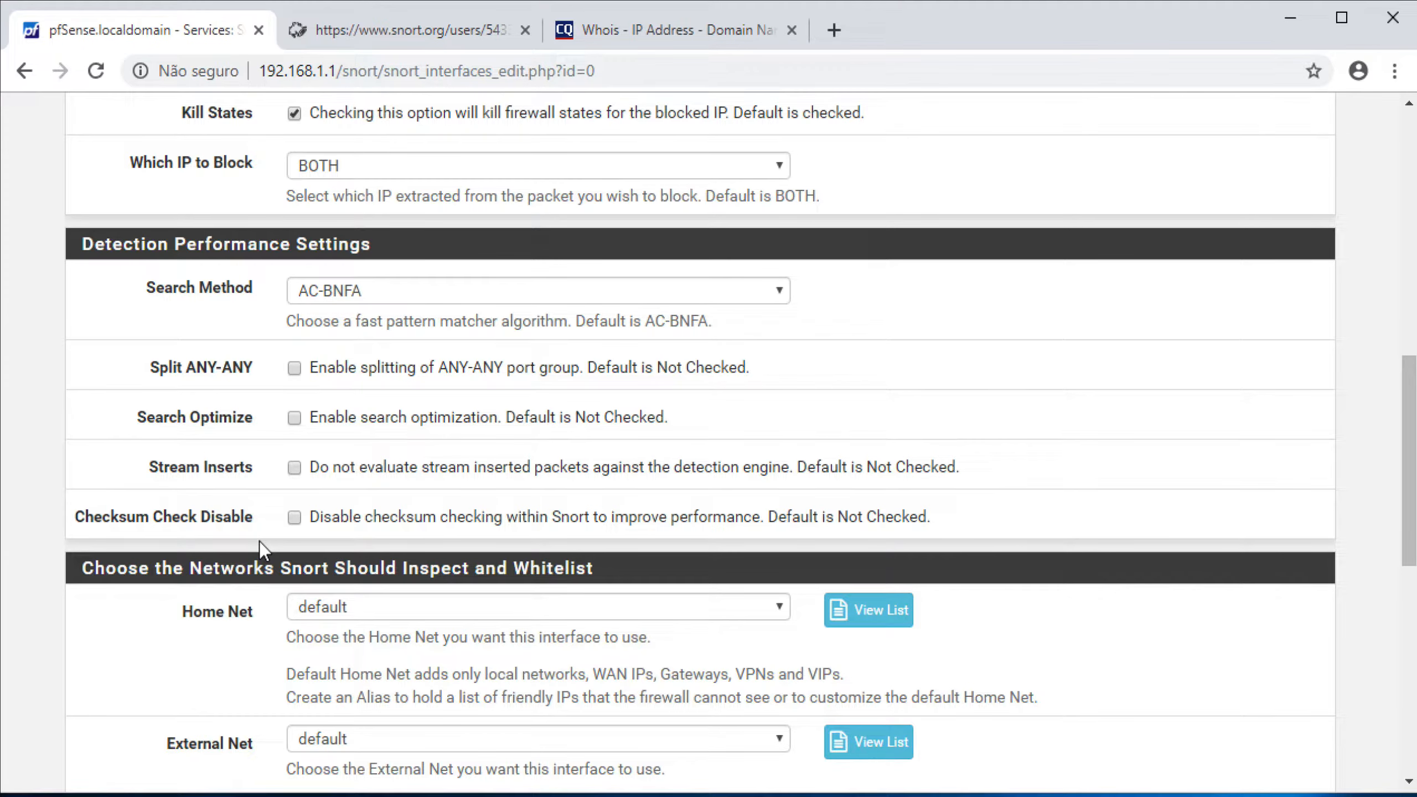
scroll(259, 541, "down", 3)
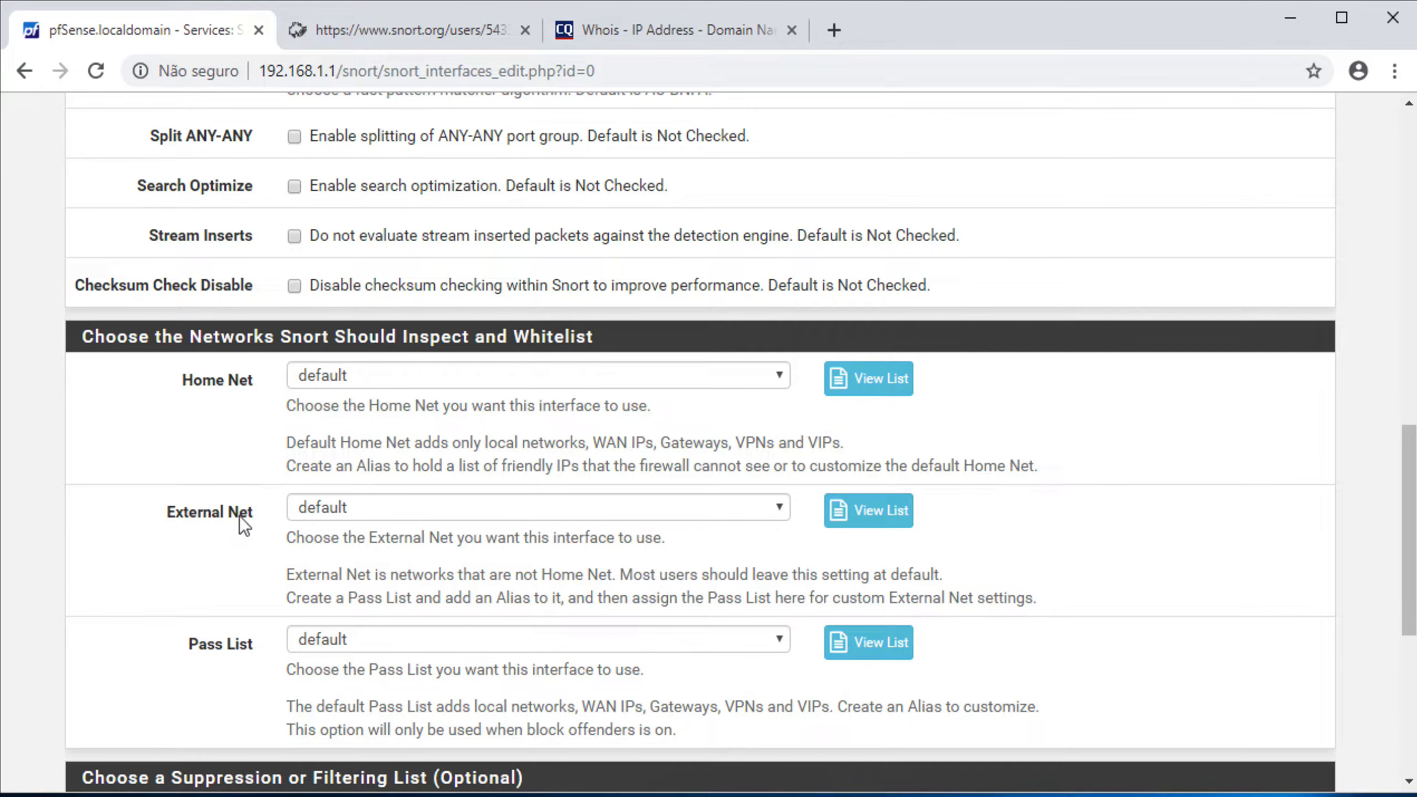
scroll(200, 499, "down", 2)
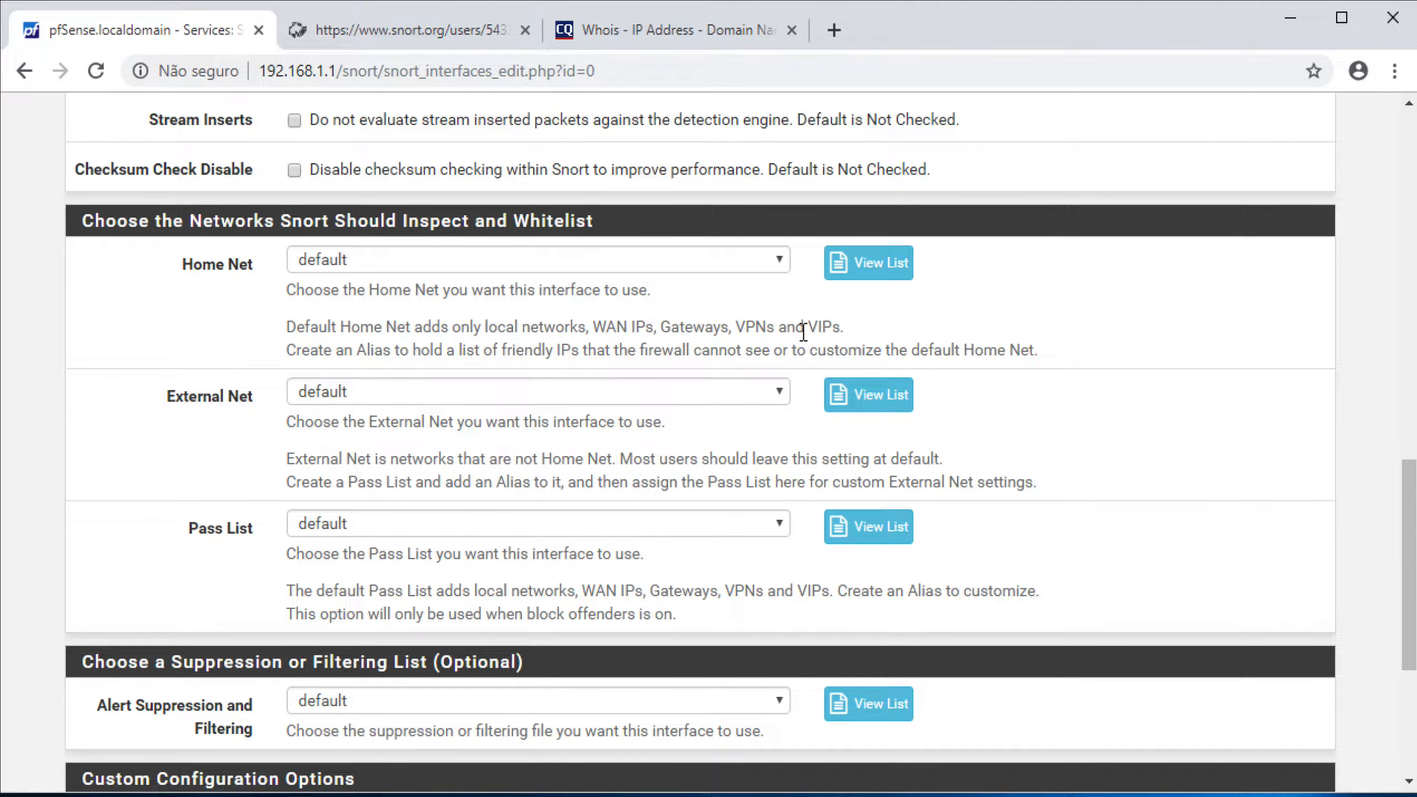
scroll(211, 476, "down", 4)
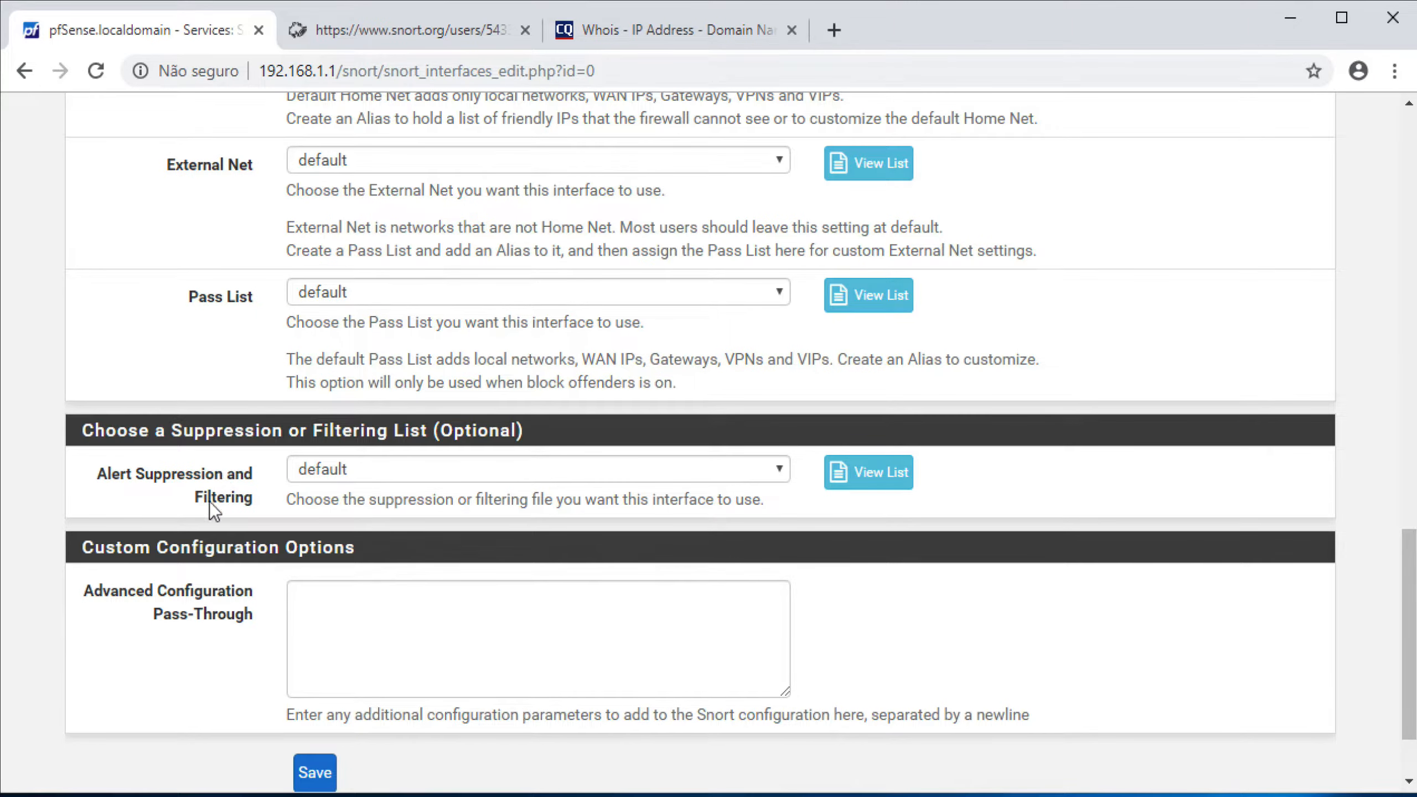
scroll(191, 530, "down", 2)
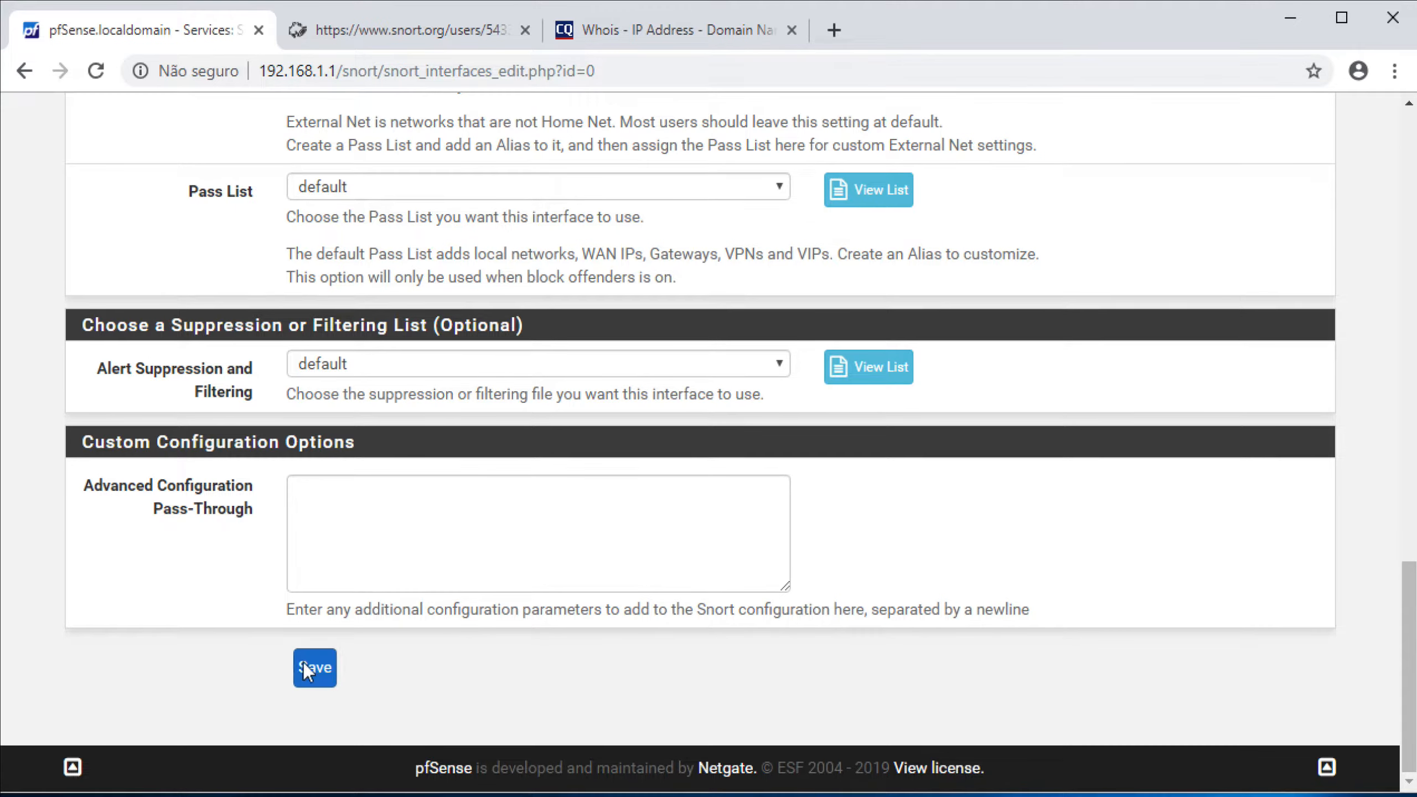
left_click(315, 668)
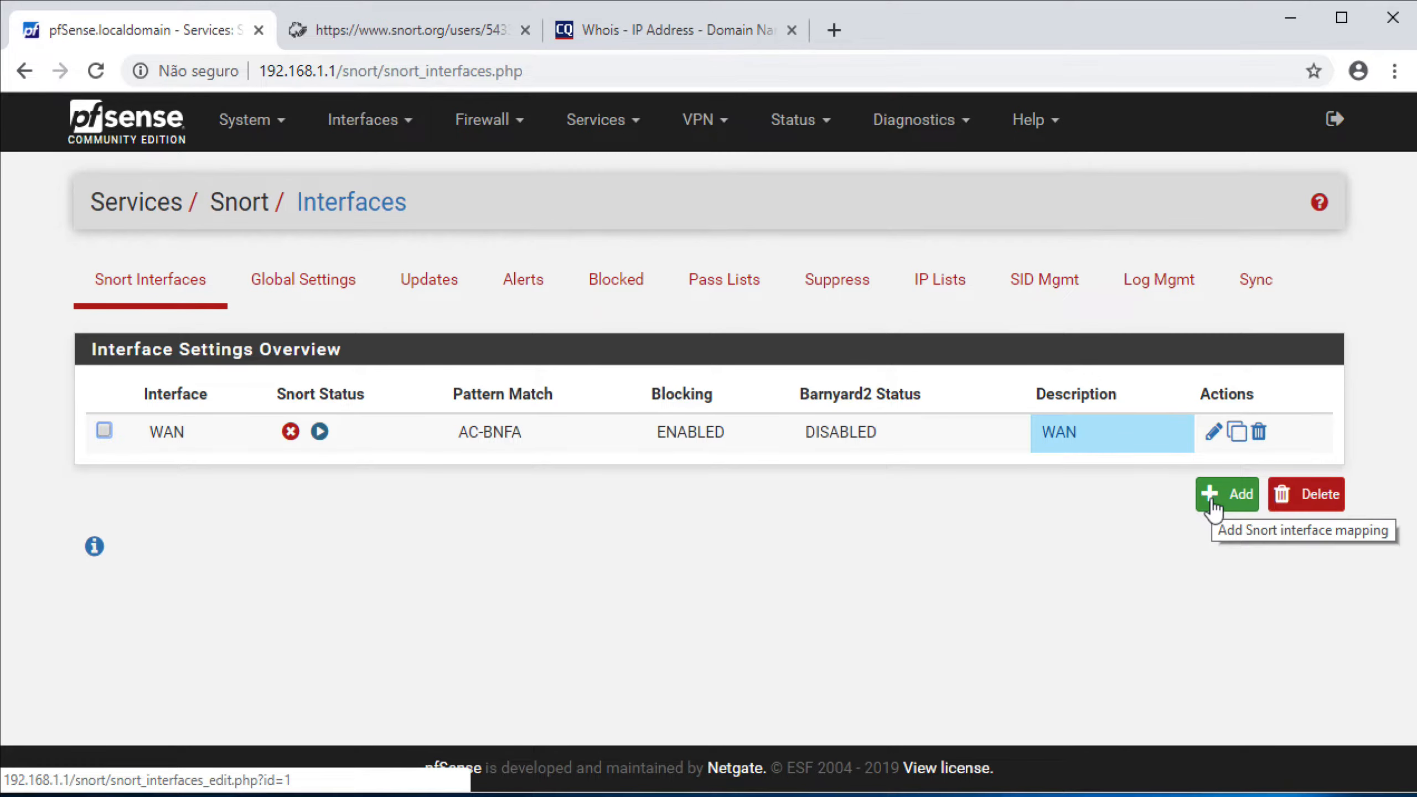
Step: Add a second Snort interface for LAN with Block Offenders enabled, and save it
left_click(1211, 507)
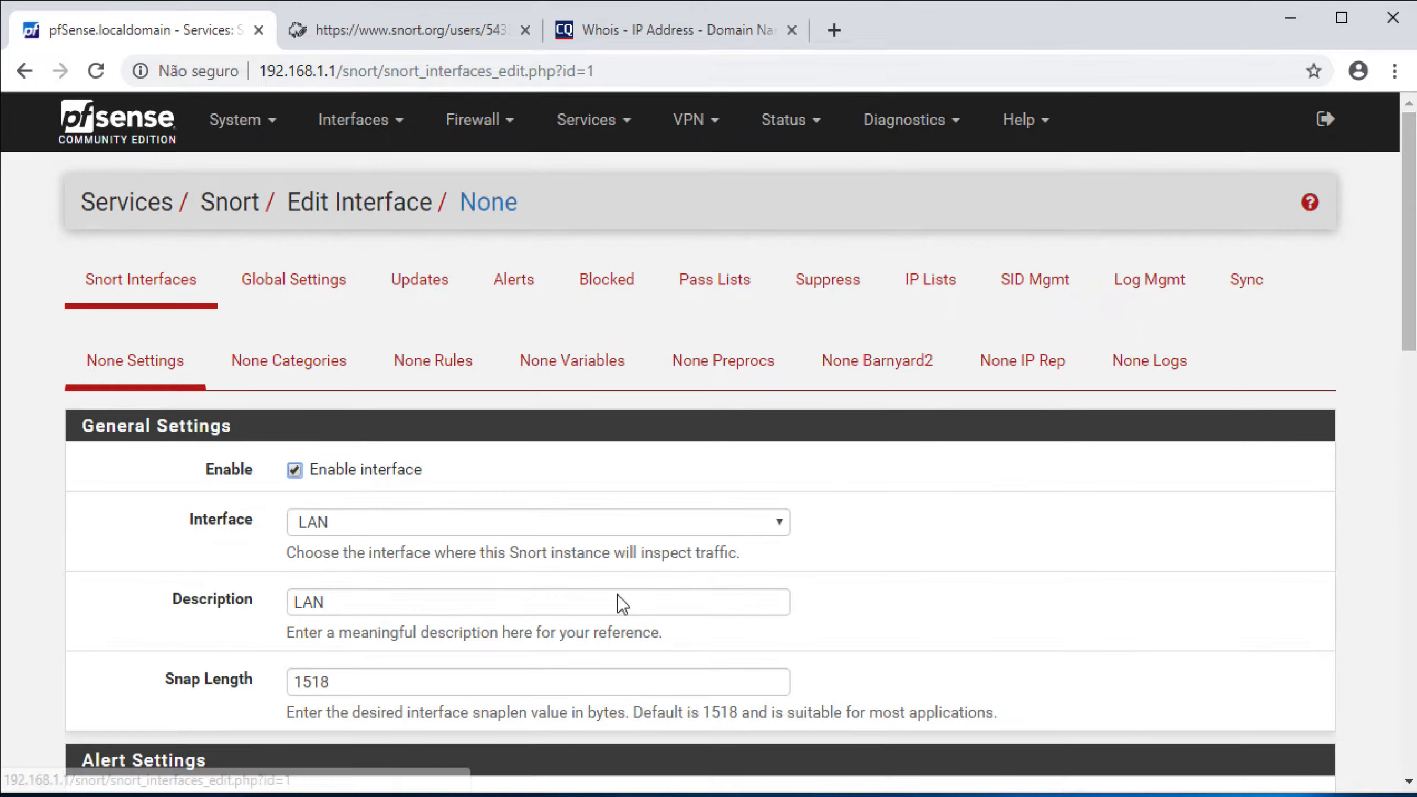
scroll(247, 637, "down", 6)
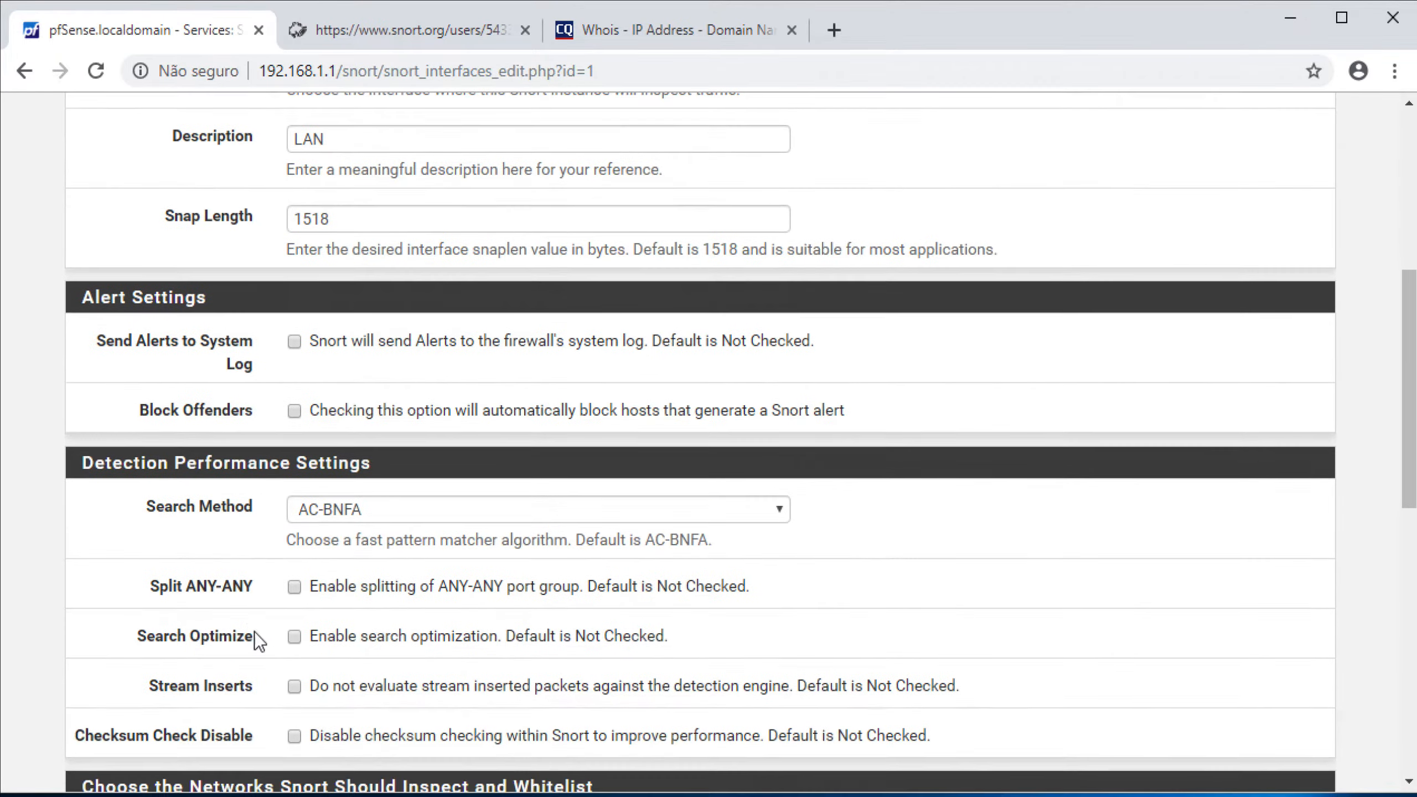
left_click(292, 415)
scroll(190, 628, "down", 6)
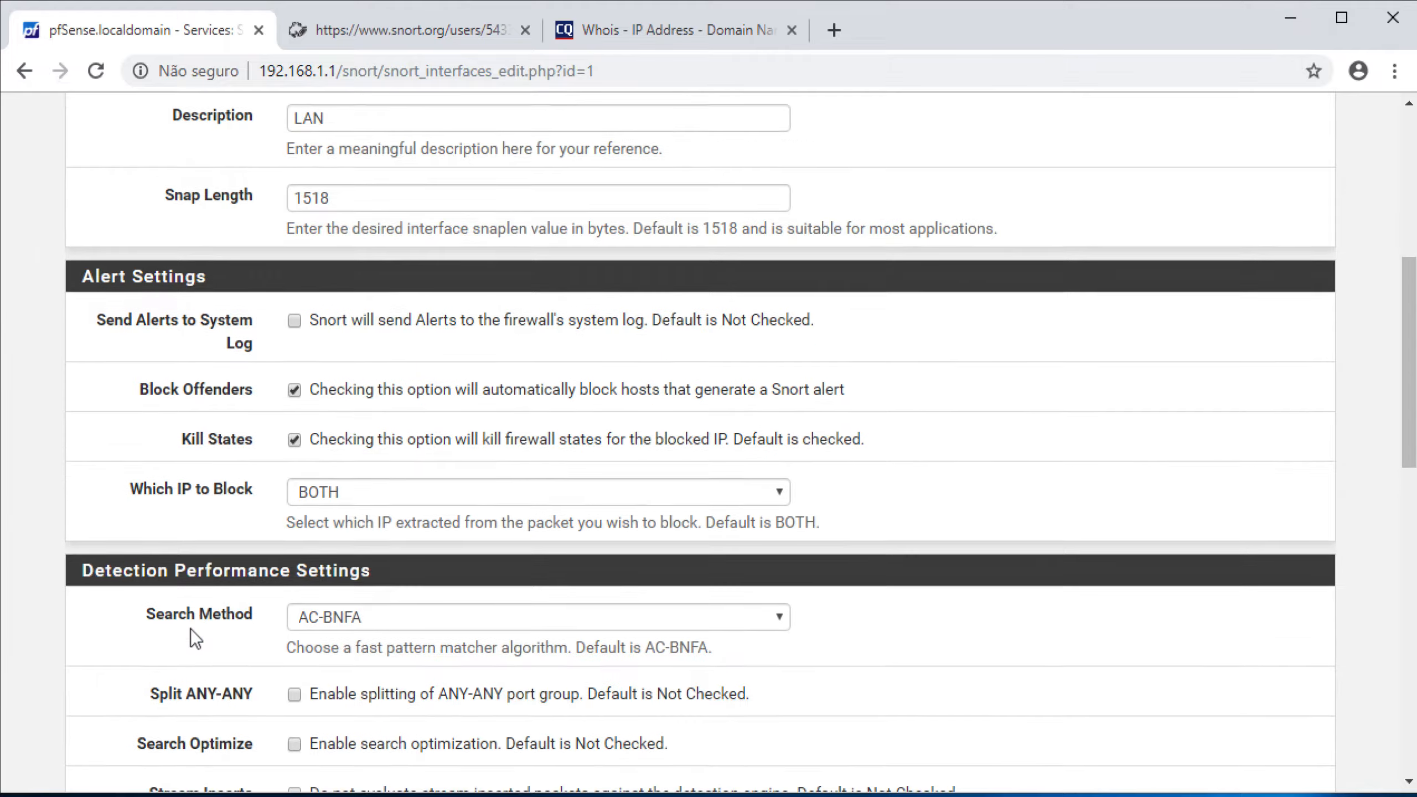
scroll(190, 629, "down", 7)
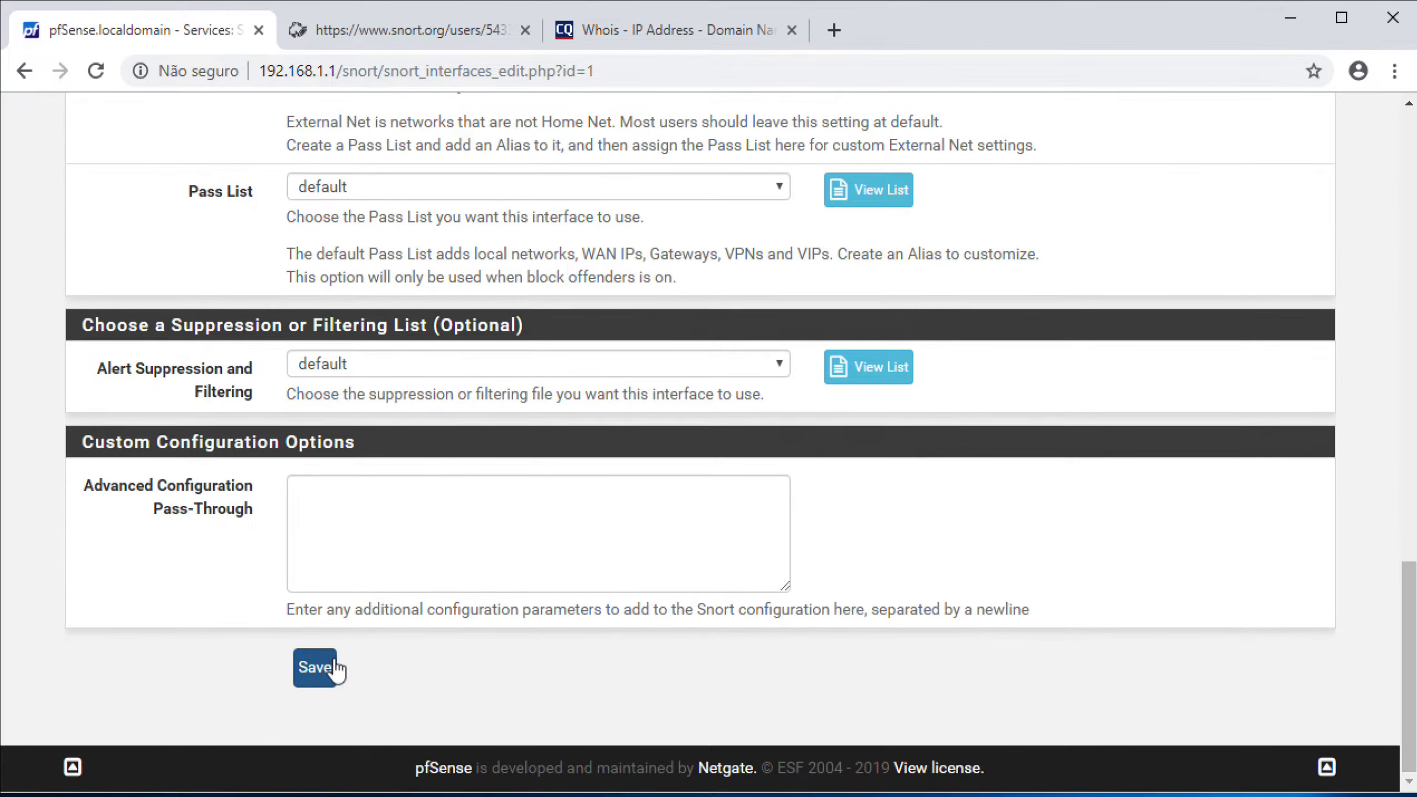
left_click(334, 666)
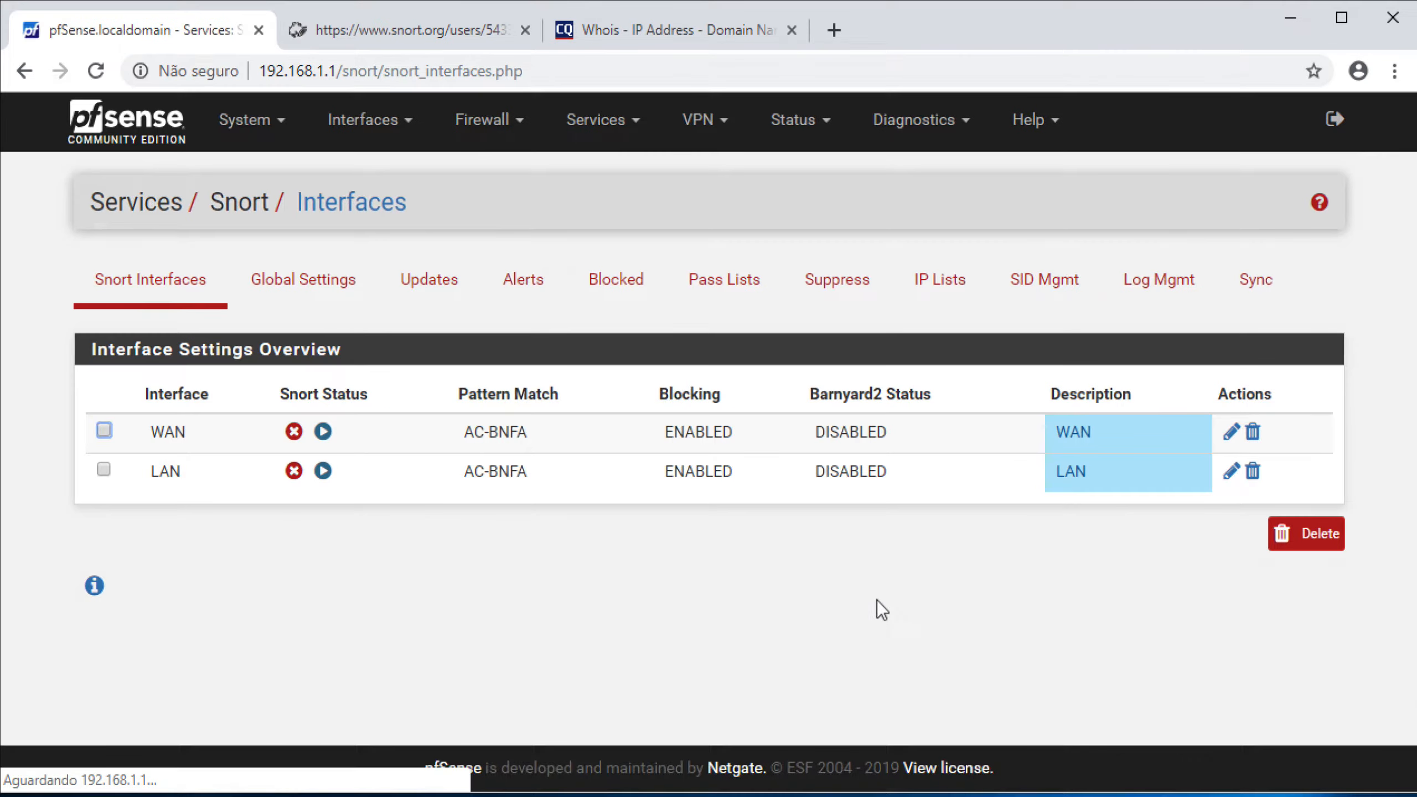
Step: Enable Use IPS Policy in the WAN interface's rule categories and open the IPS policy choices
left_click(1230, 431)
left_click(285, 340)
scroll(869, 601, "down", 6)
scroll(869, 601, "up", 4)
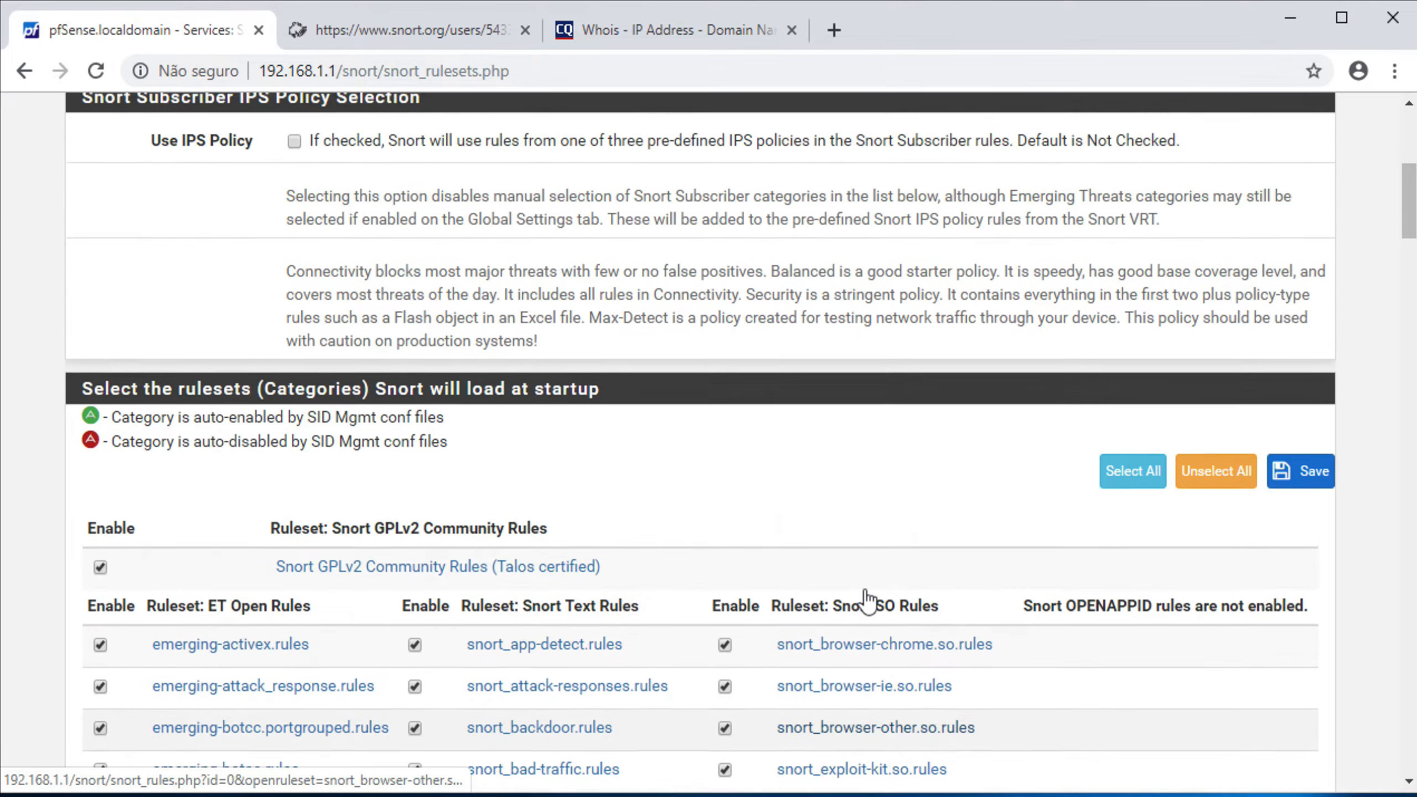
left_click(295, 385)
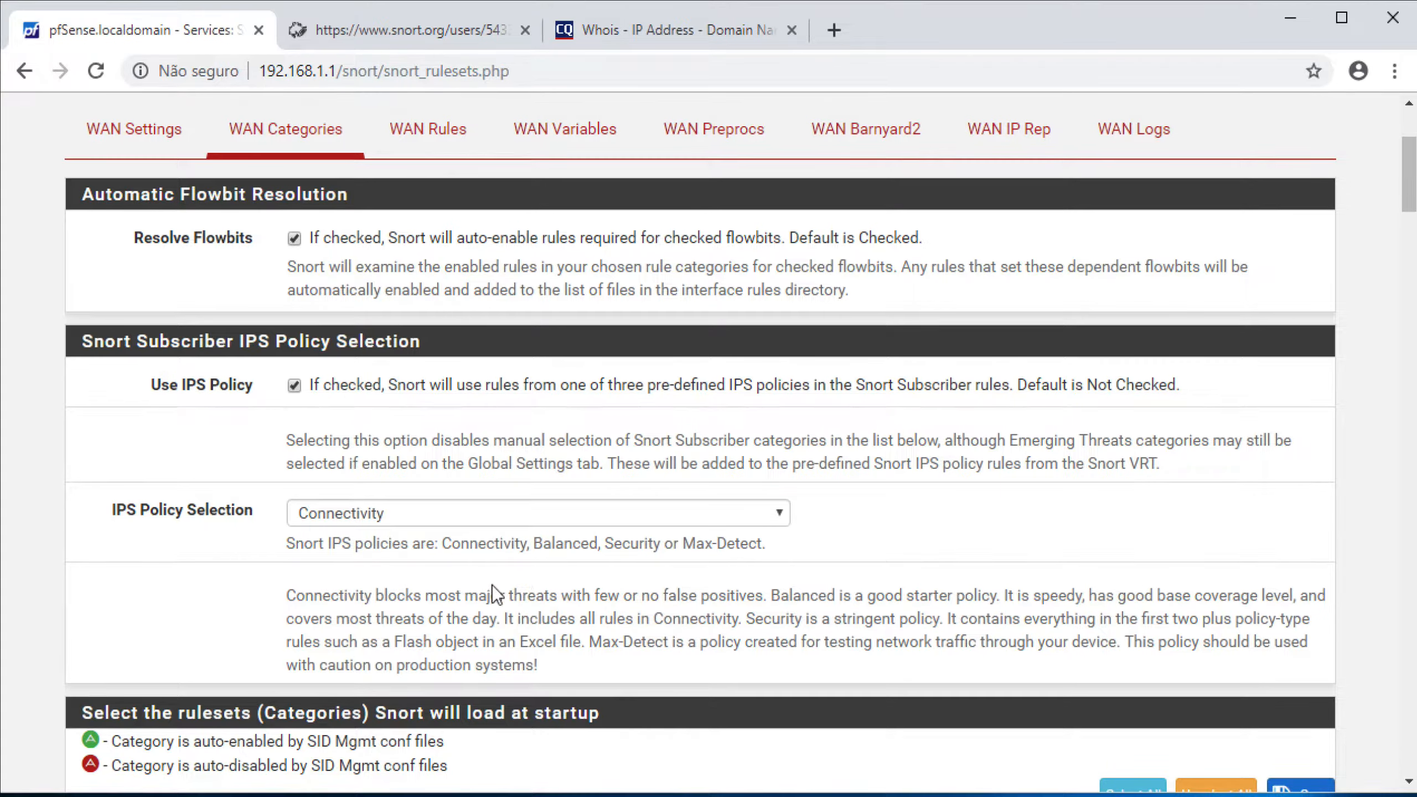
left_click(423, 519)
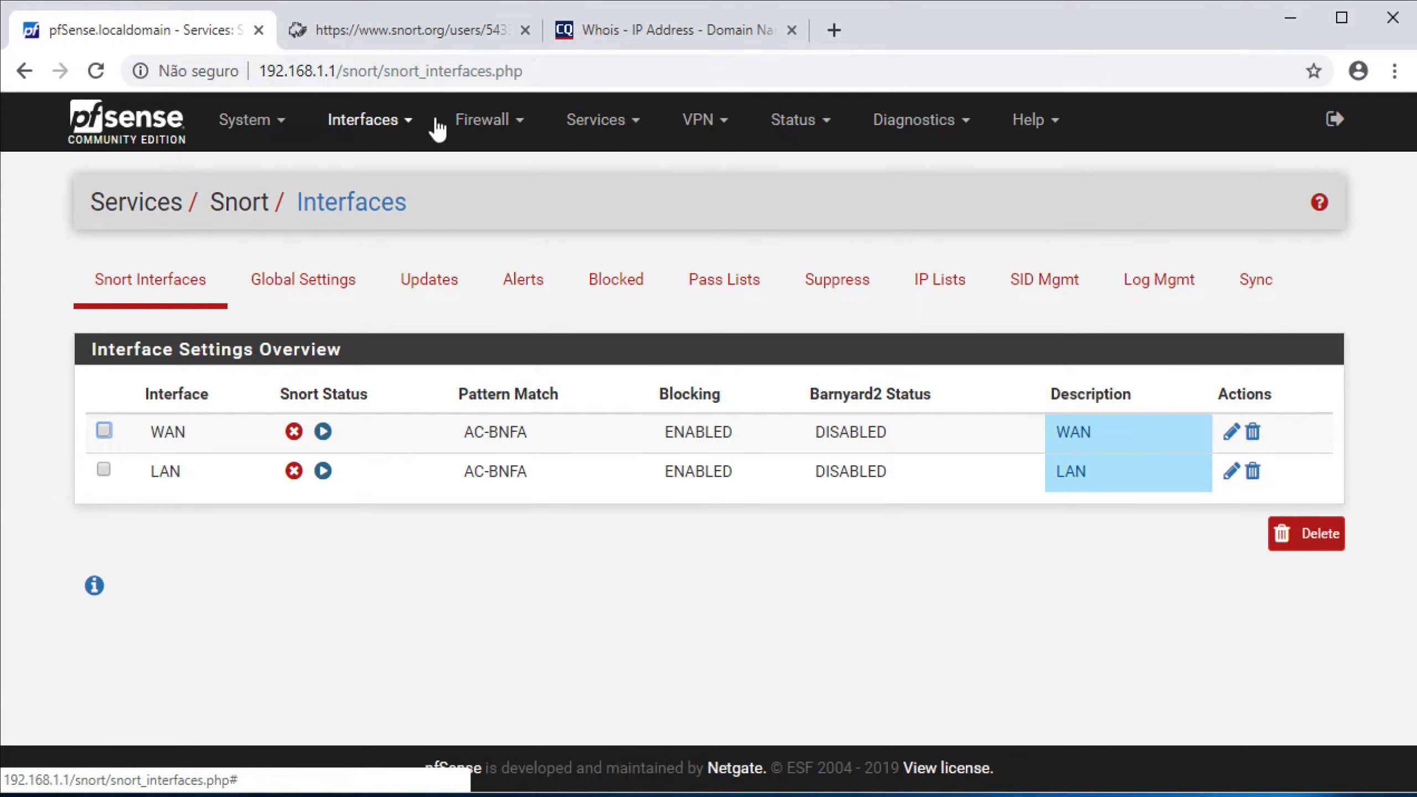
Step: Create a firewall IP alias named IpsConfiaveisSnort with the description "Lista de liberacao de ips confiaveis para o Snort"
left_click(481, 120)
left_click(470, 173)
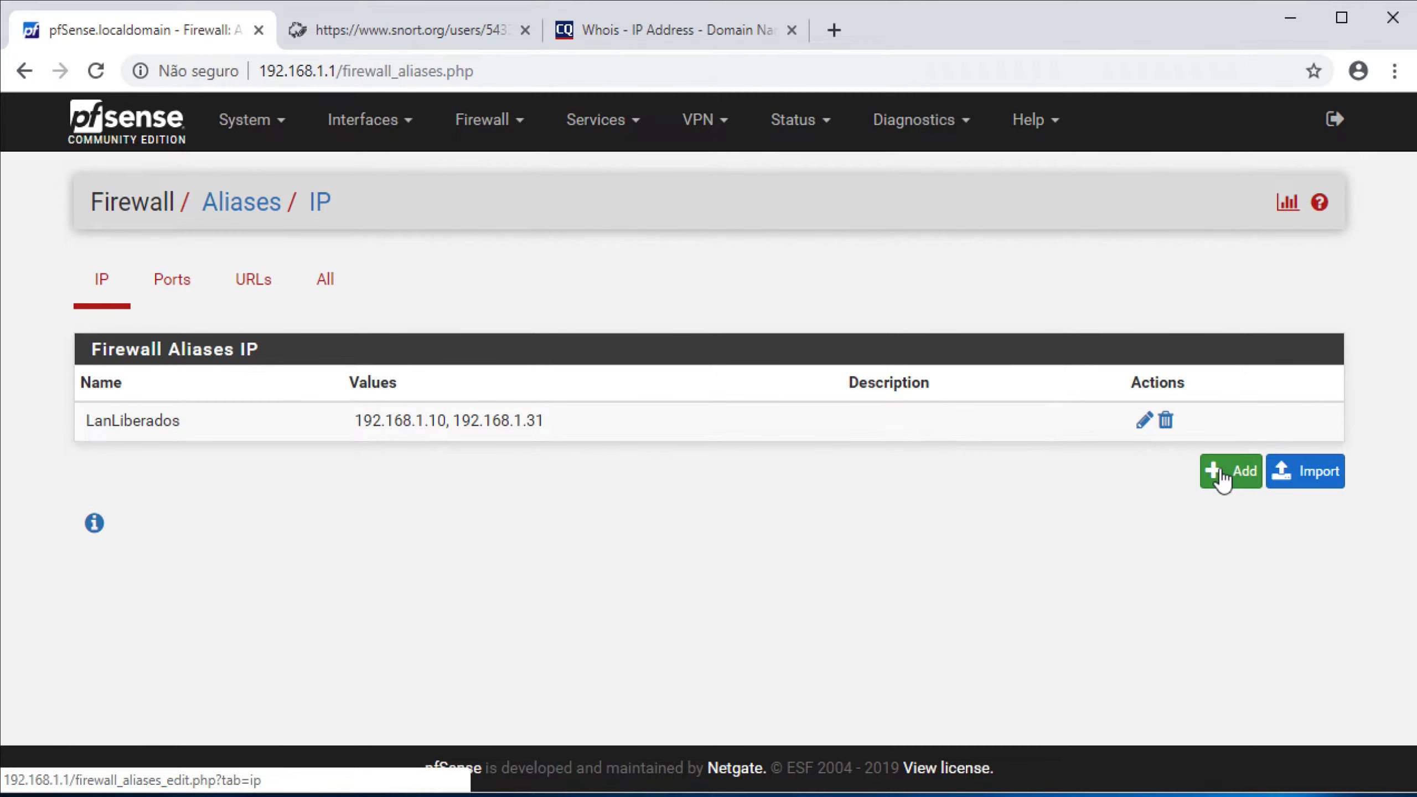
left_click(1205, 475)
type("IpsConfiaveisSnort")
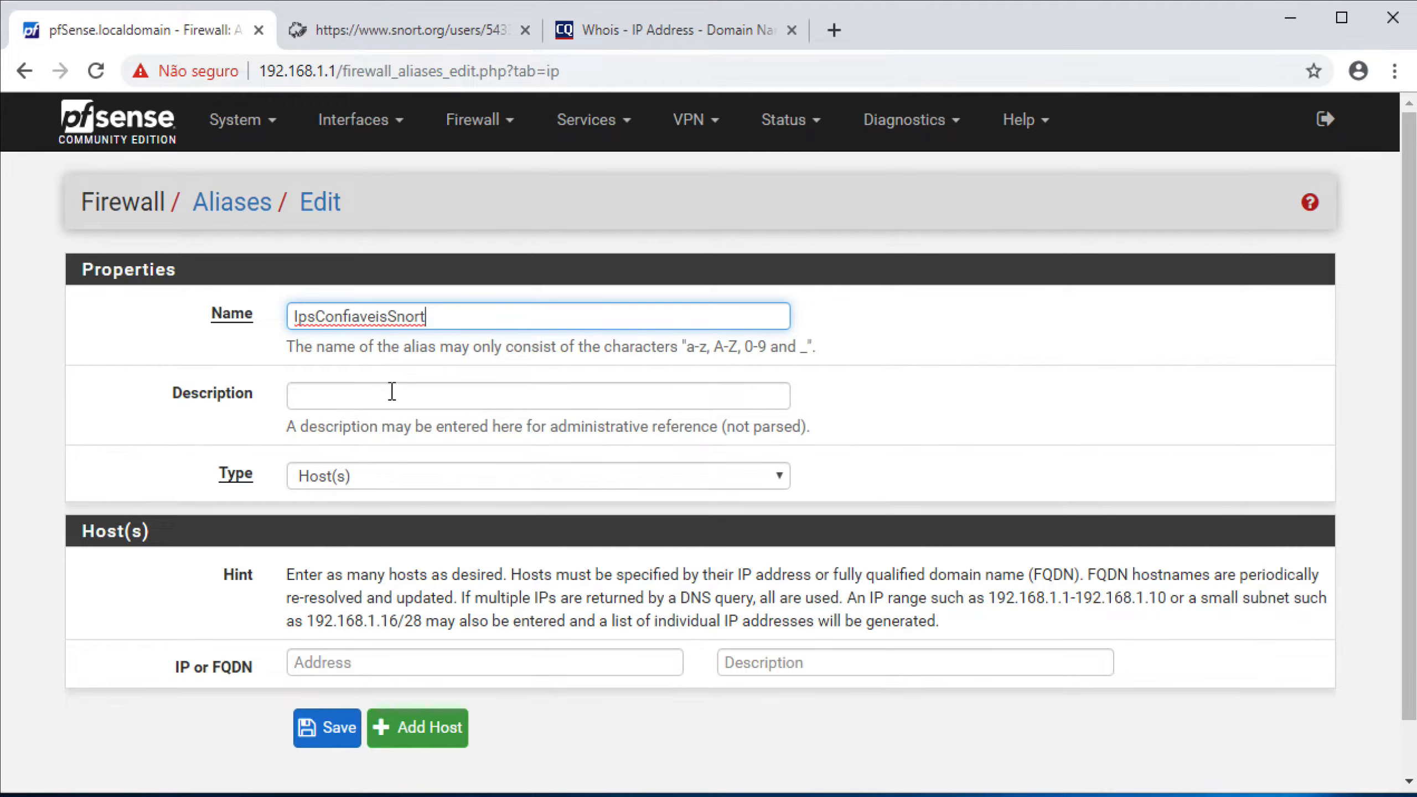
left_click(391, 396)
type("Lista de liberacao de ips confiaveis para o Snort")
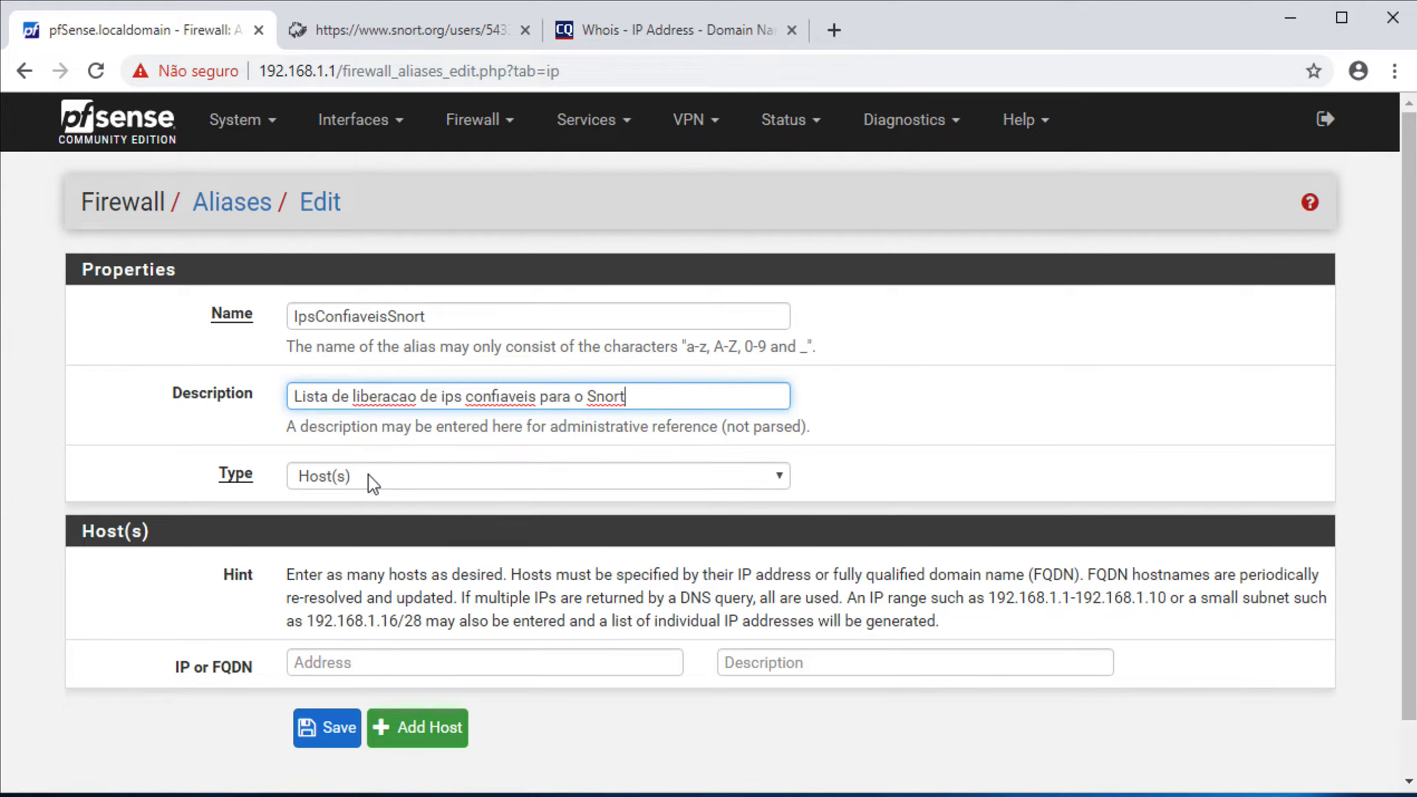
Step: Add host 200.200.200.200 described as "Ip filial 01 acesso ts" to the alias, then save and apply the changes
left_click(398, 662)
type("2")
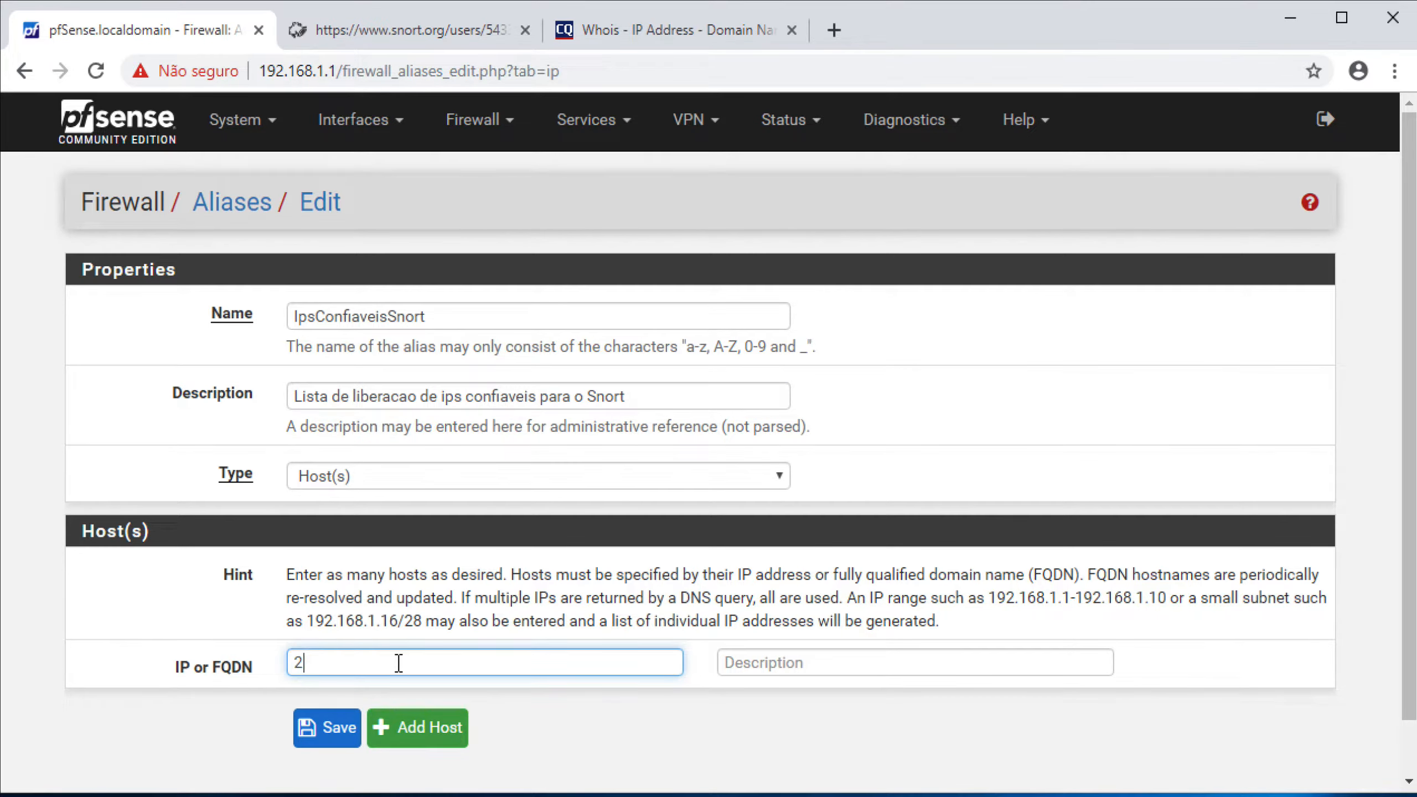
type("00.200.200.200")
left_click(776, 663)
type("Ip filial 01 acesso ts")
left_click(332, 728)
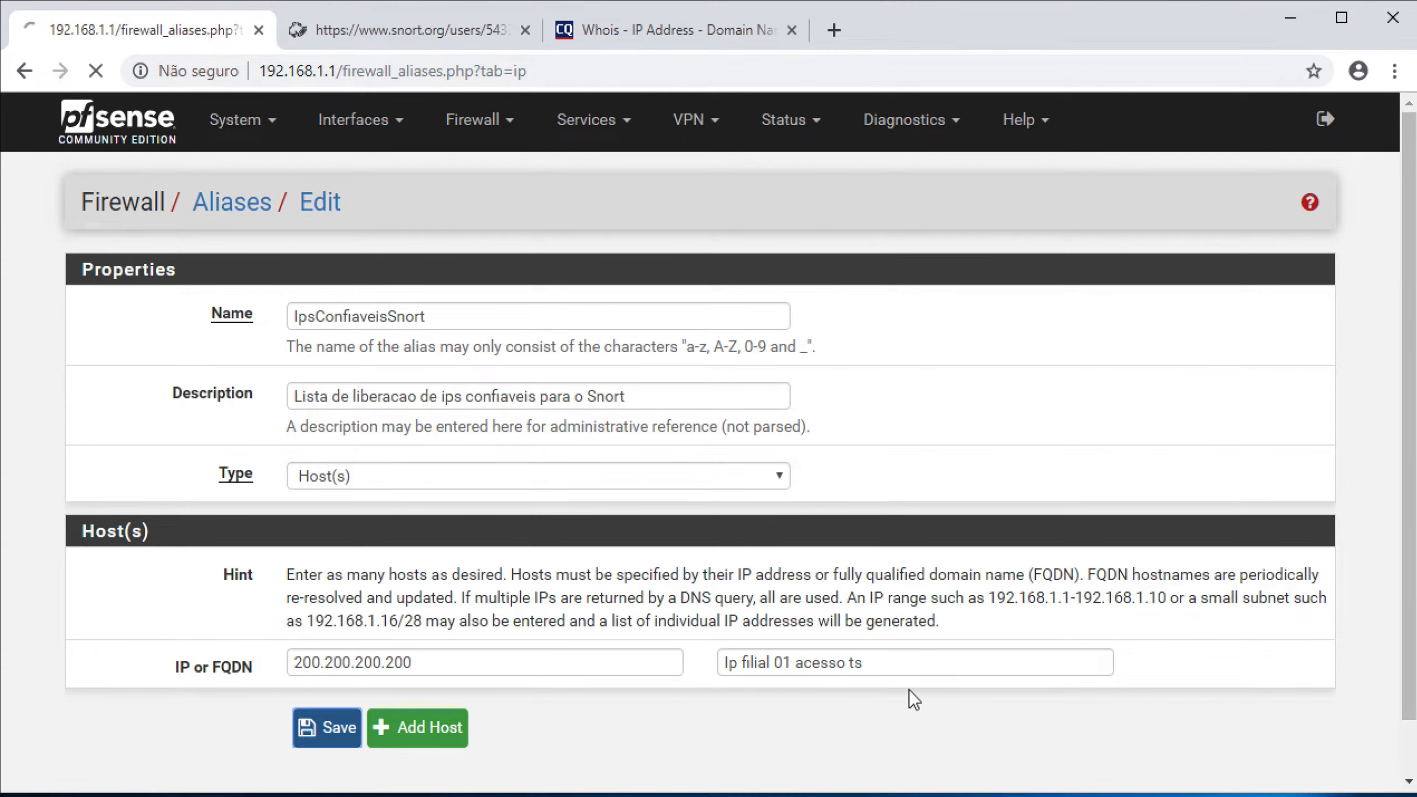
left_click(1268, 288)
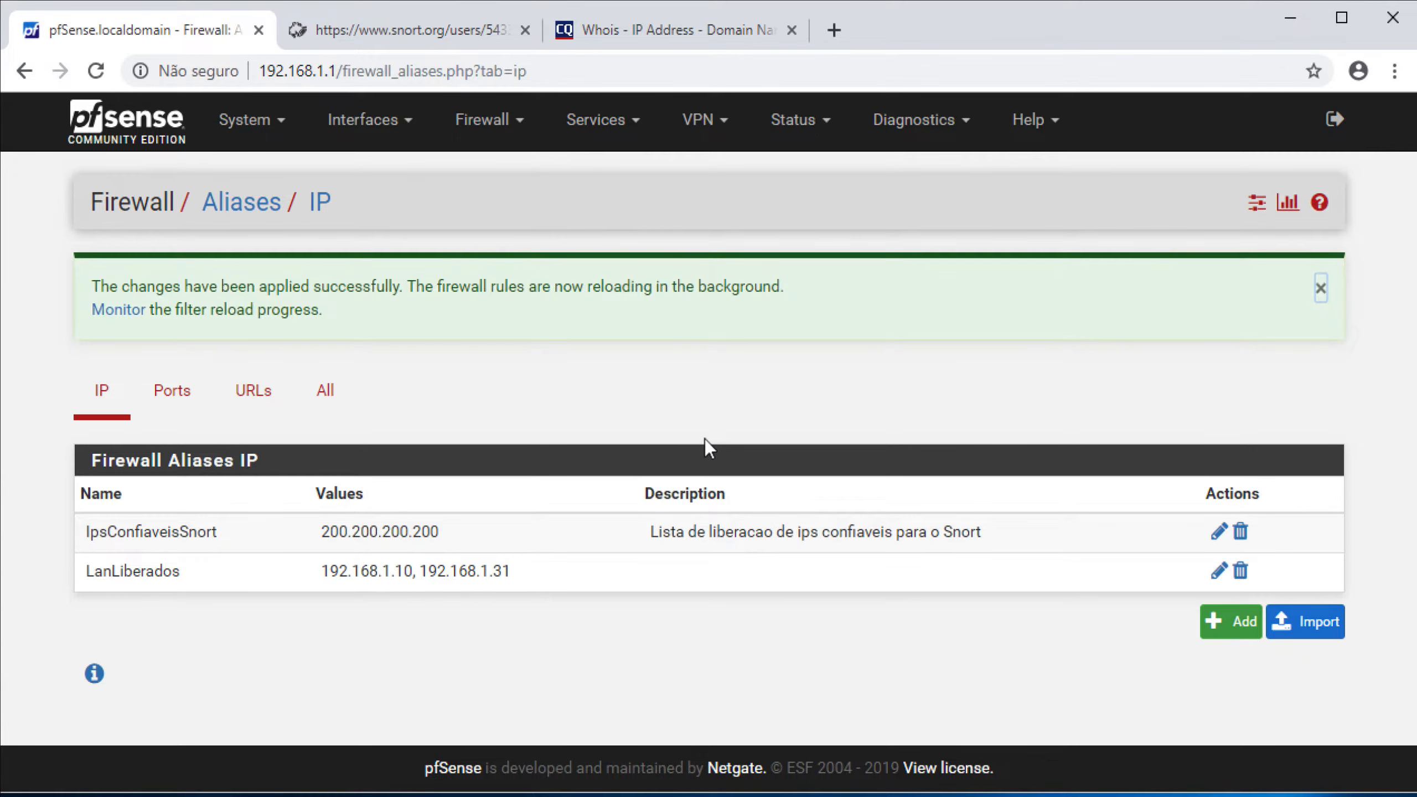
Step: Start a new Snort pass list and name it passlist_npro
left_click(590, 128)
left_click(597, 661)
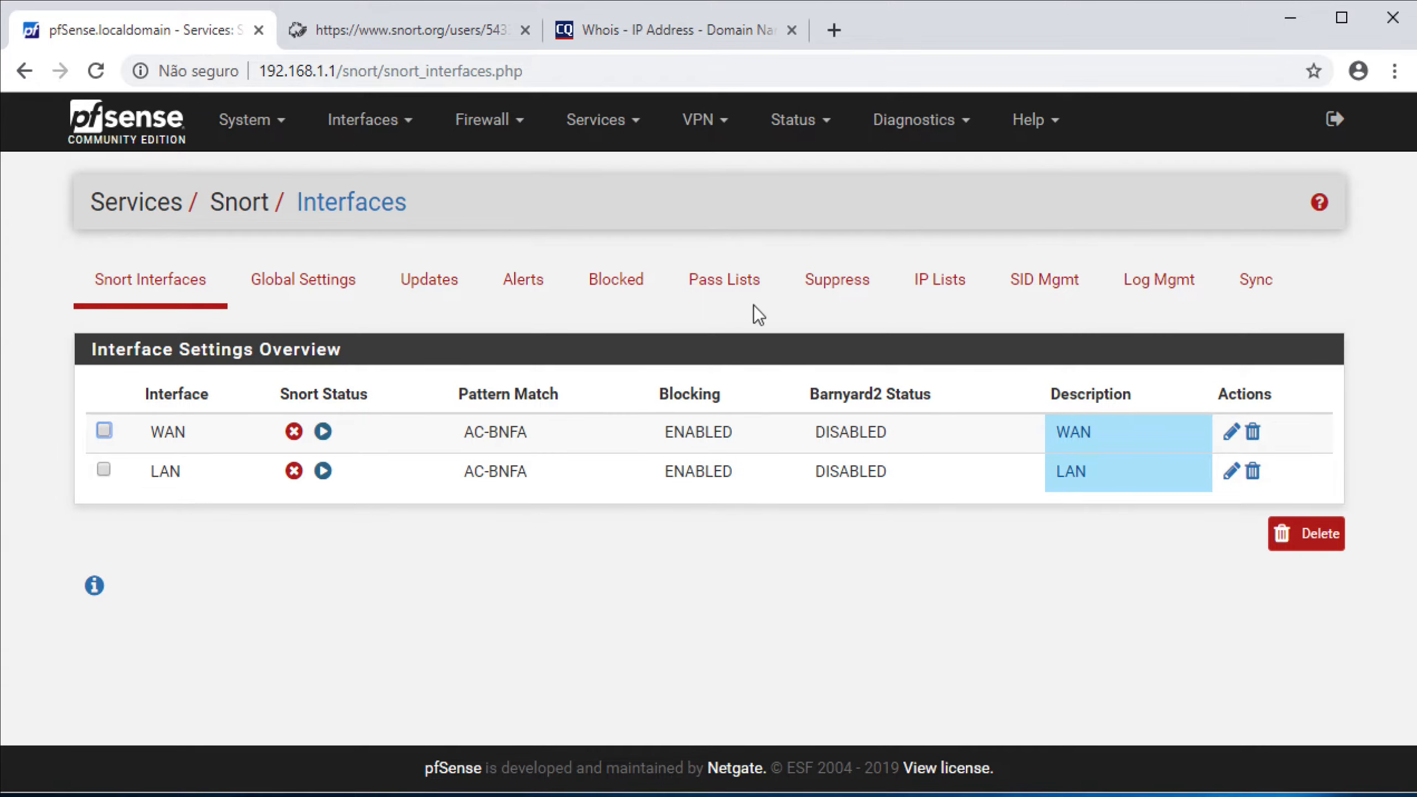
left_click(756, 291)
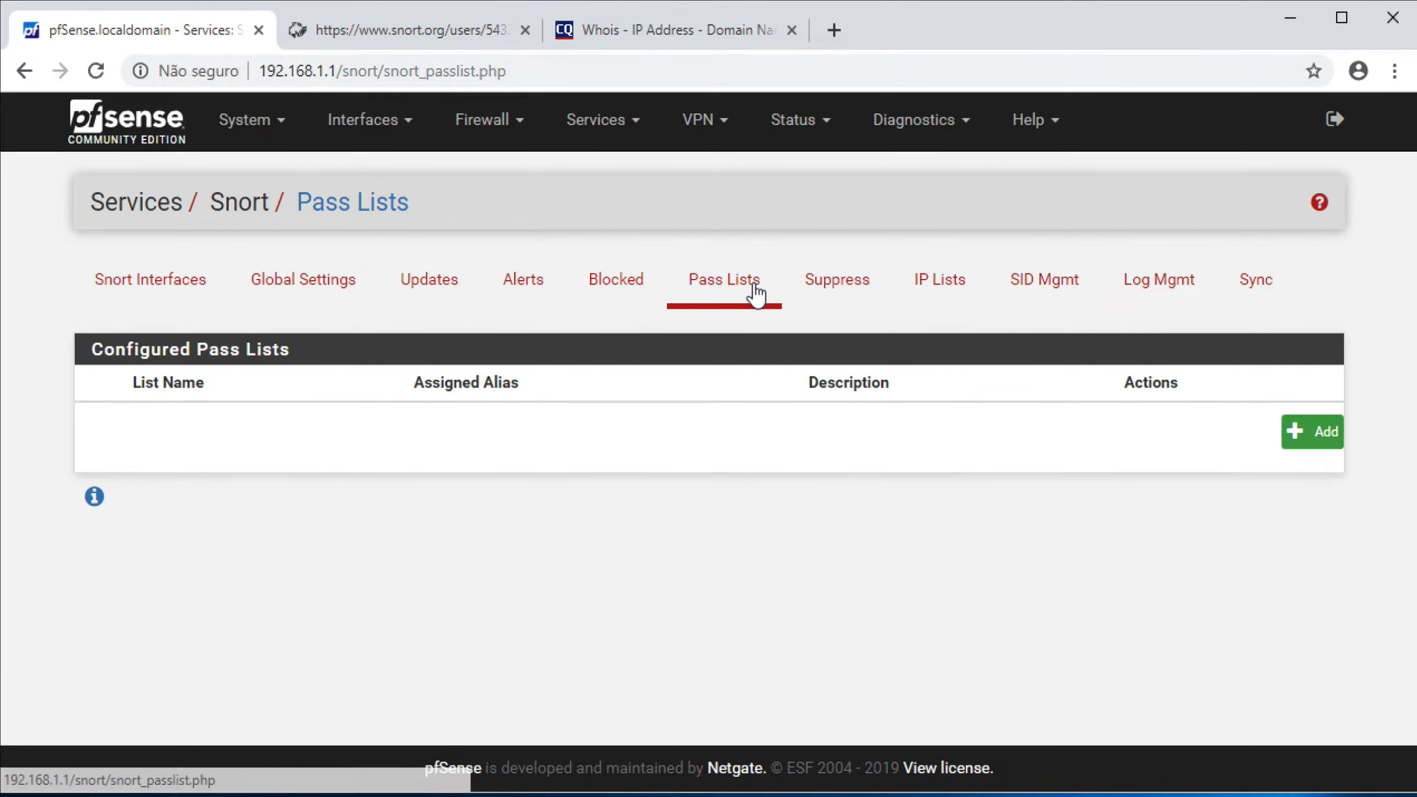
left_click(1317, 441)
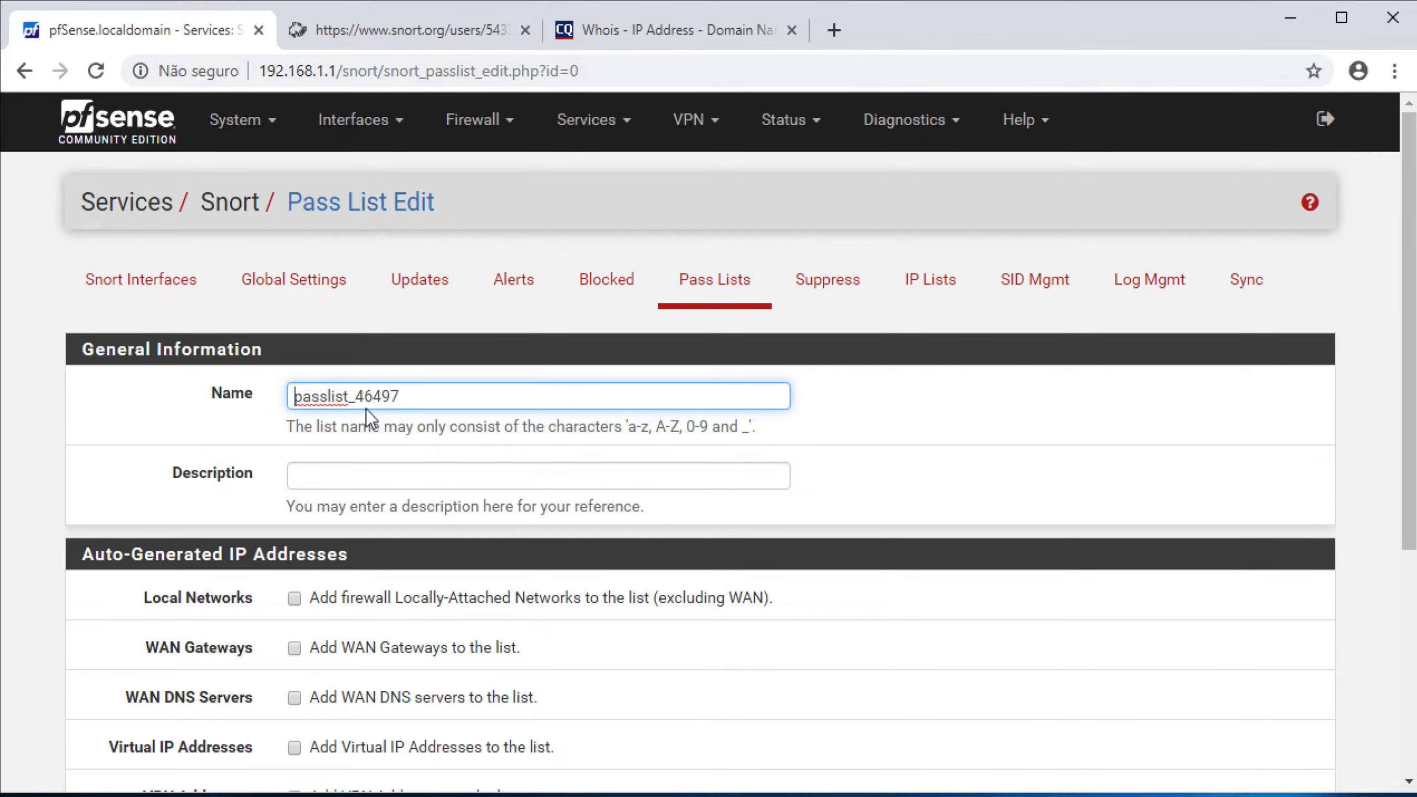
left_click_drag(357, 402, 402, 401)
type("npro")
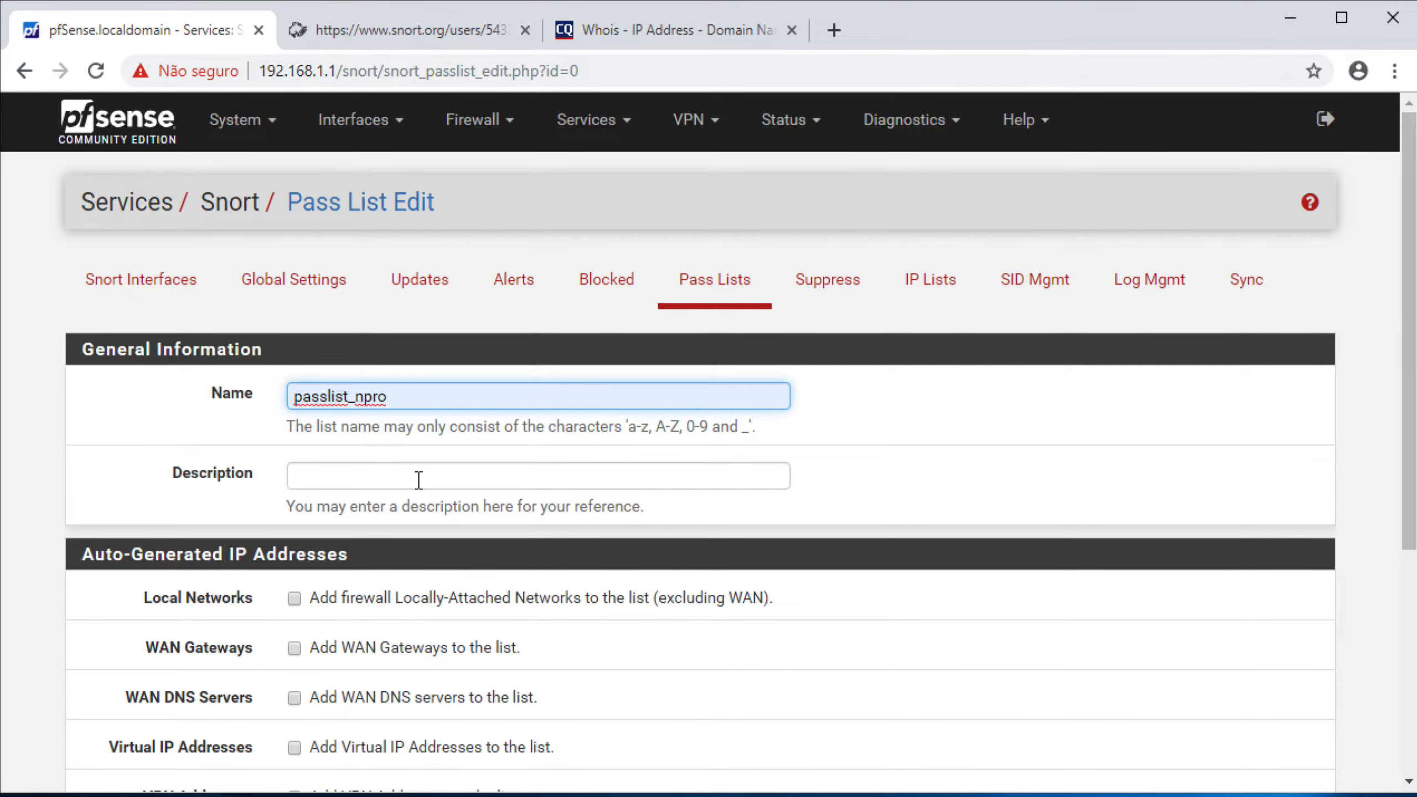
Step: Describe the pass list as "Pass list snort" and include local networks, WAN gateways, WAN DNS servers, virtual IP addresses and VPN addresses
left_click(386, 480)
type("Pass list snort")
scroll(693, 713, "down", 4)
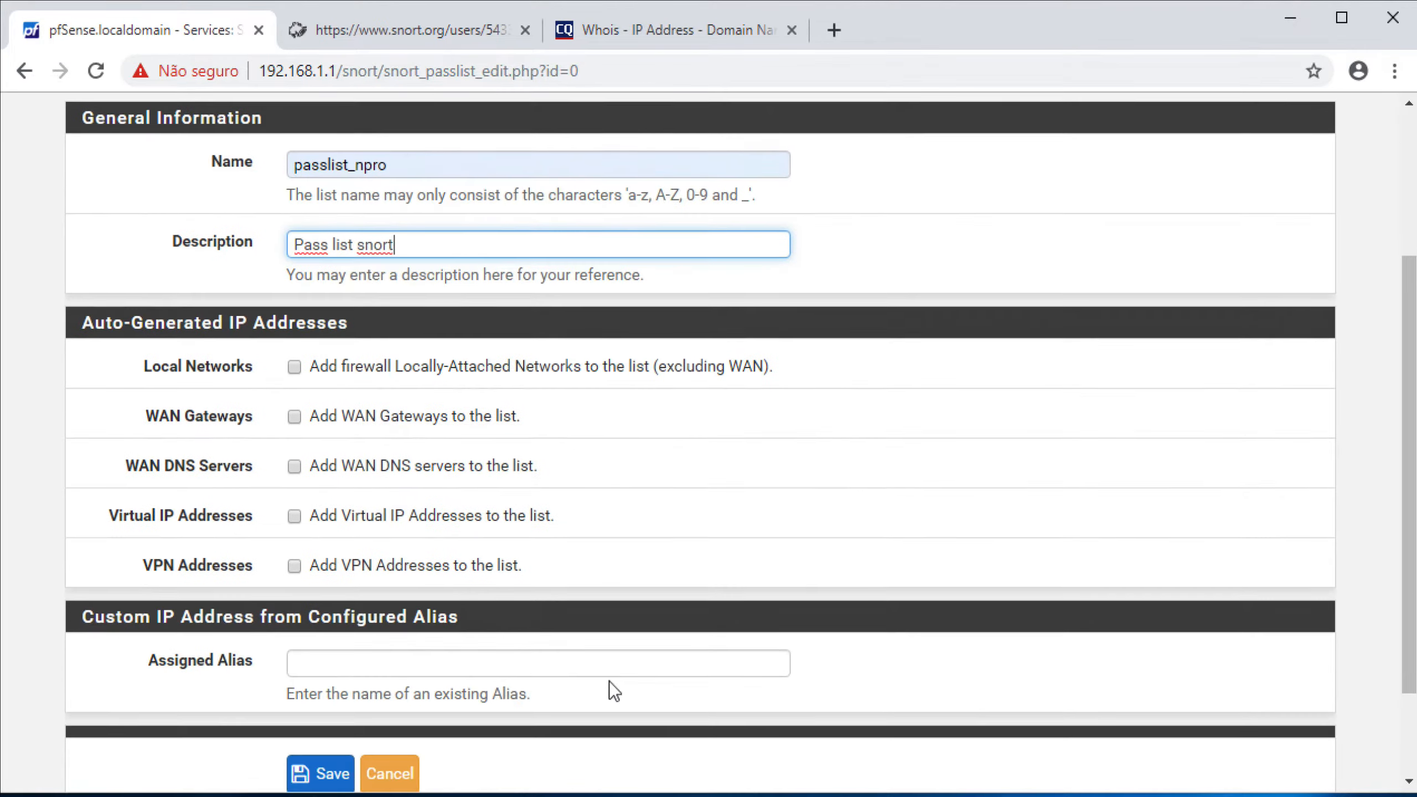
left_click(290, 366)
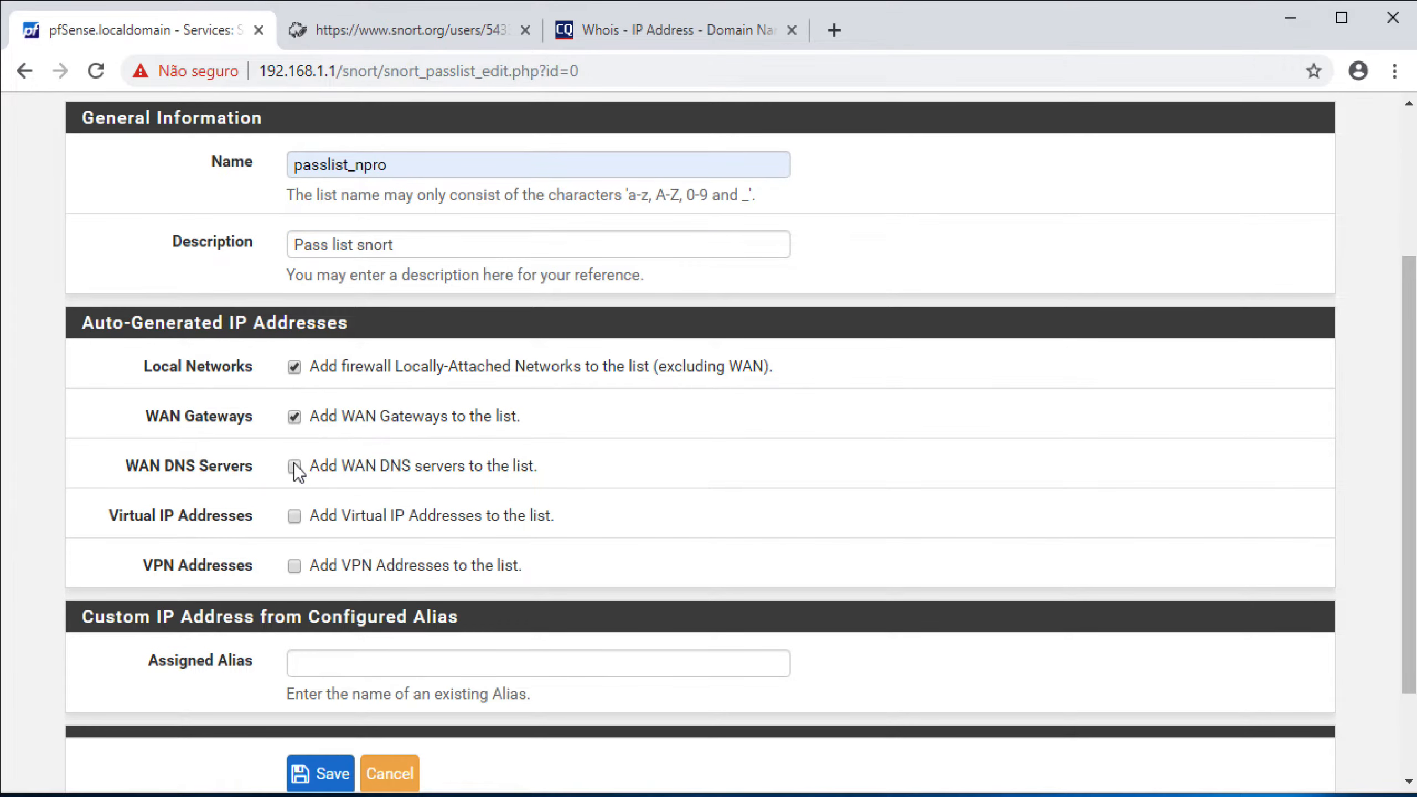
left_click(293, 515)
left_click(294, 565)
Step: Assign the IpsConfiaveisSnort alias to the pass list and save it
scroll(363, 582, "down", 2)
left_click(330, 534)
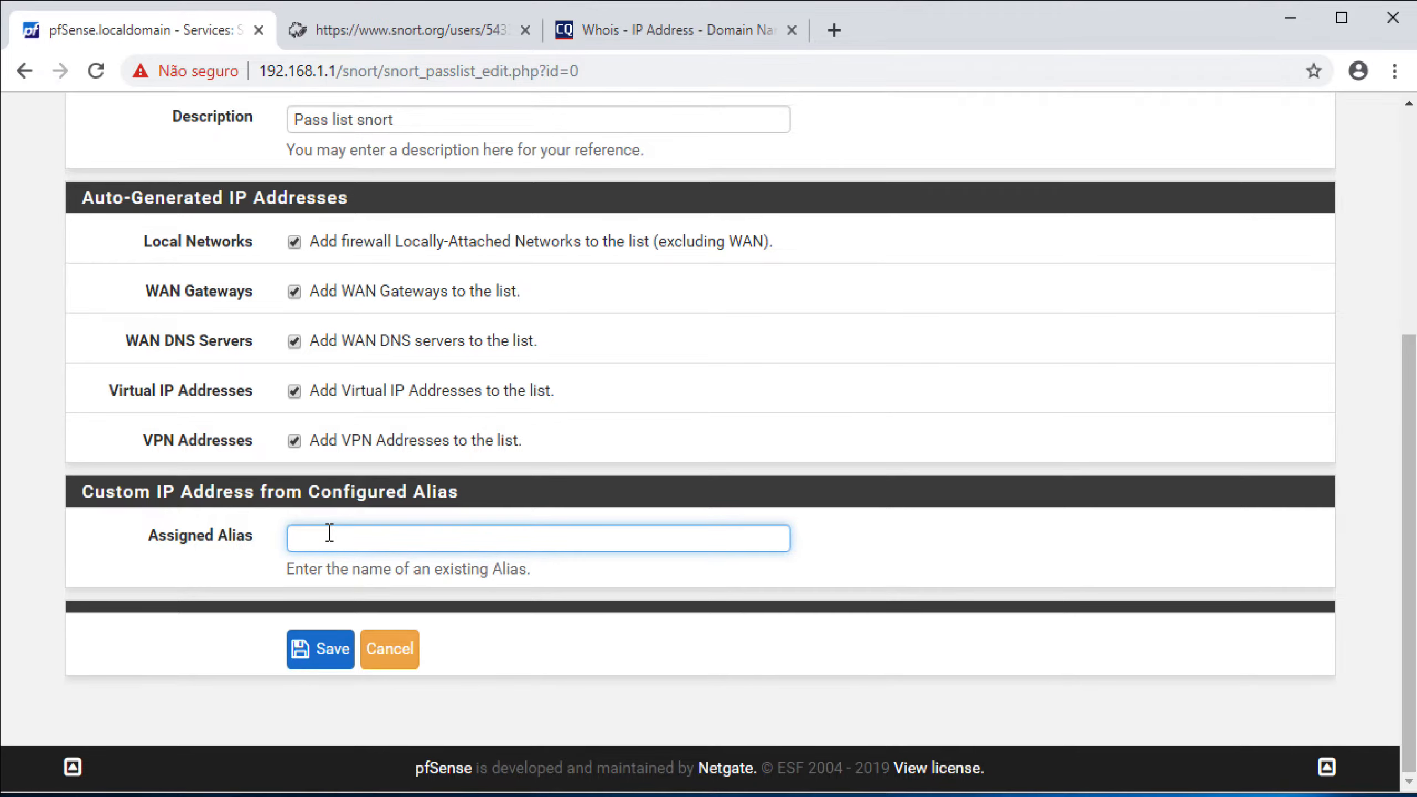
type("S")
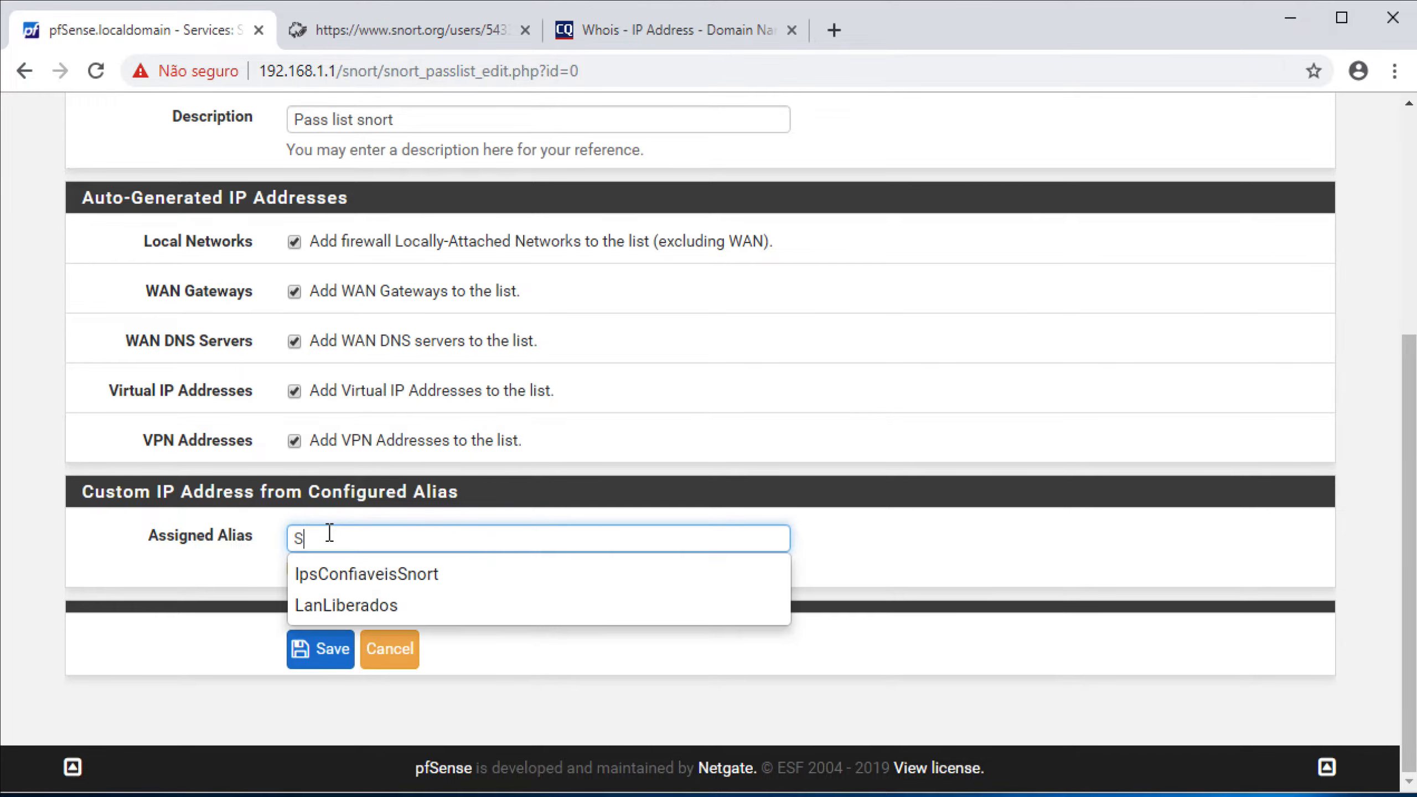
left_click(355, 583)
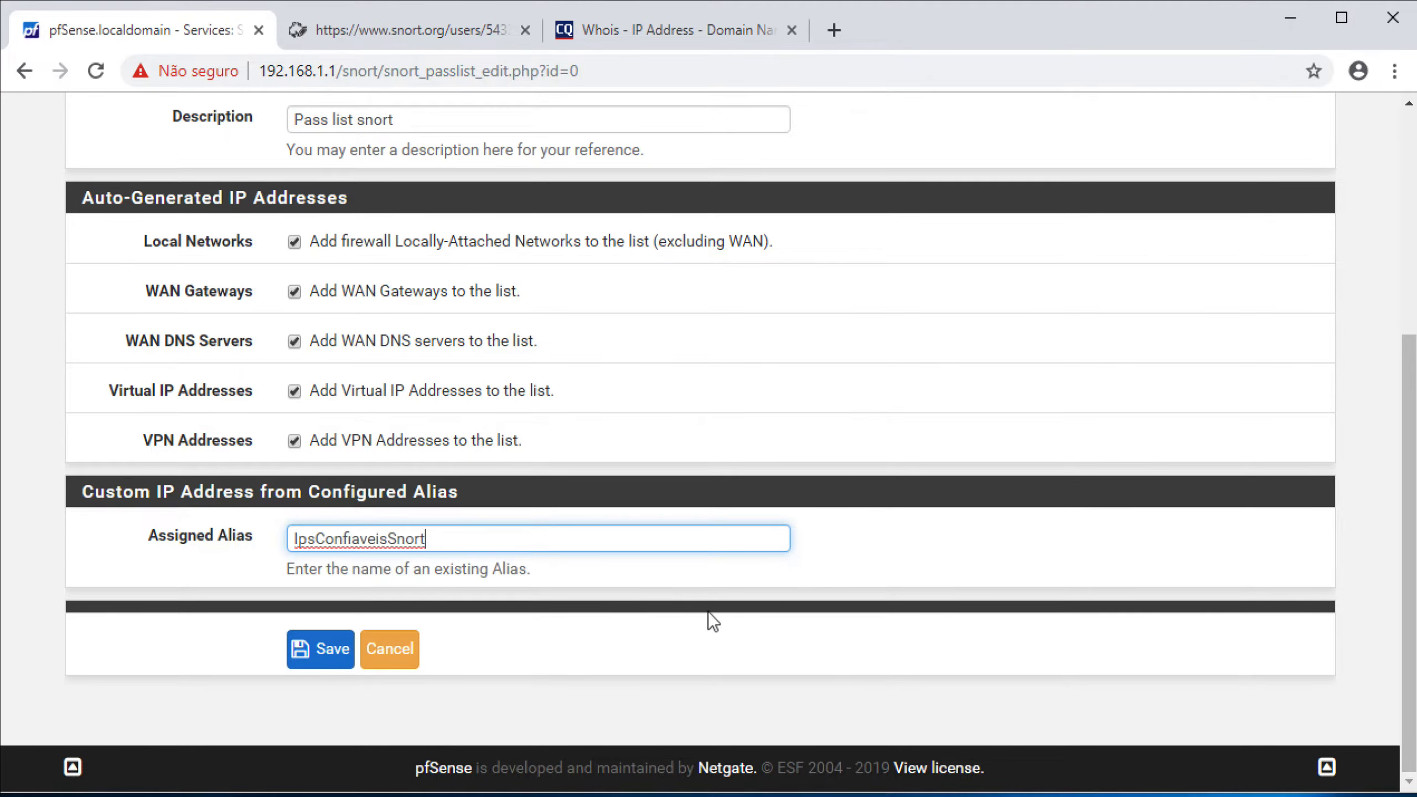
left_click(321, 652)
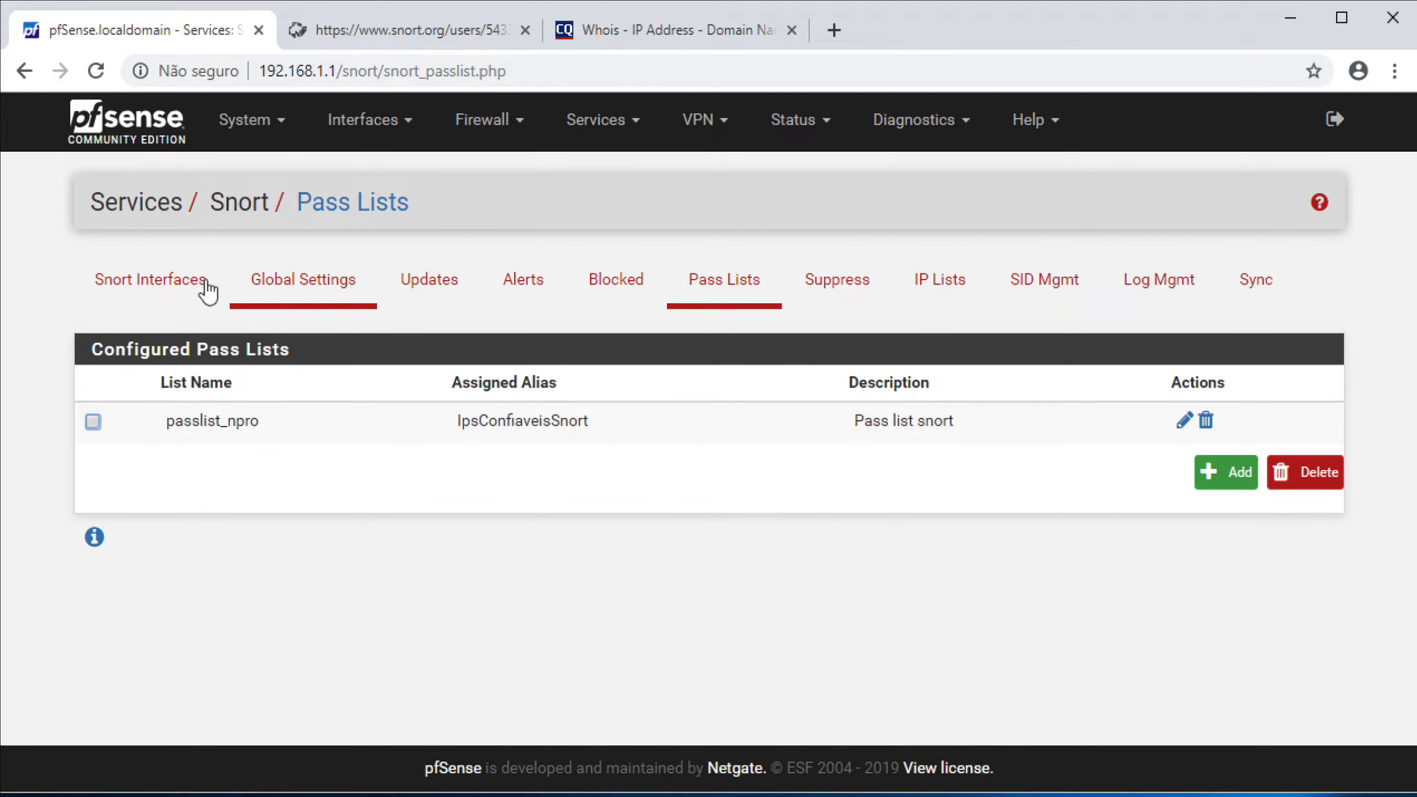
Step: Set the Snort WAN interface's pass list to passlist_npro and save the interface settings
left_click(166, 289)
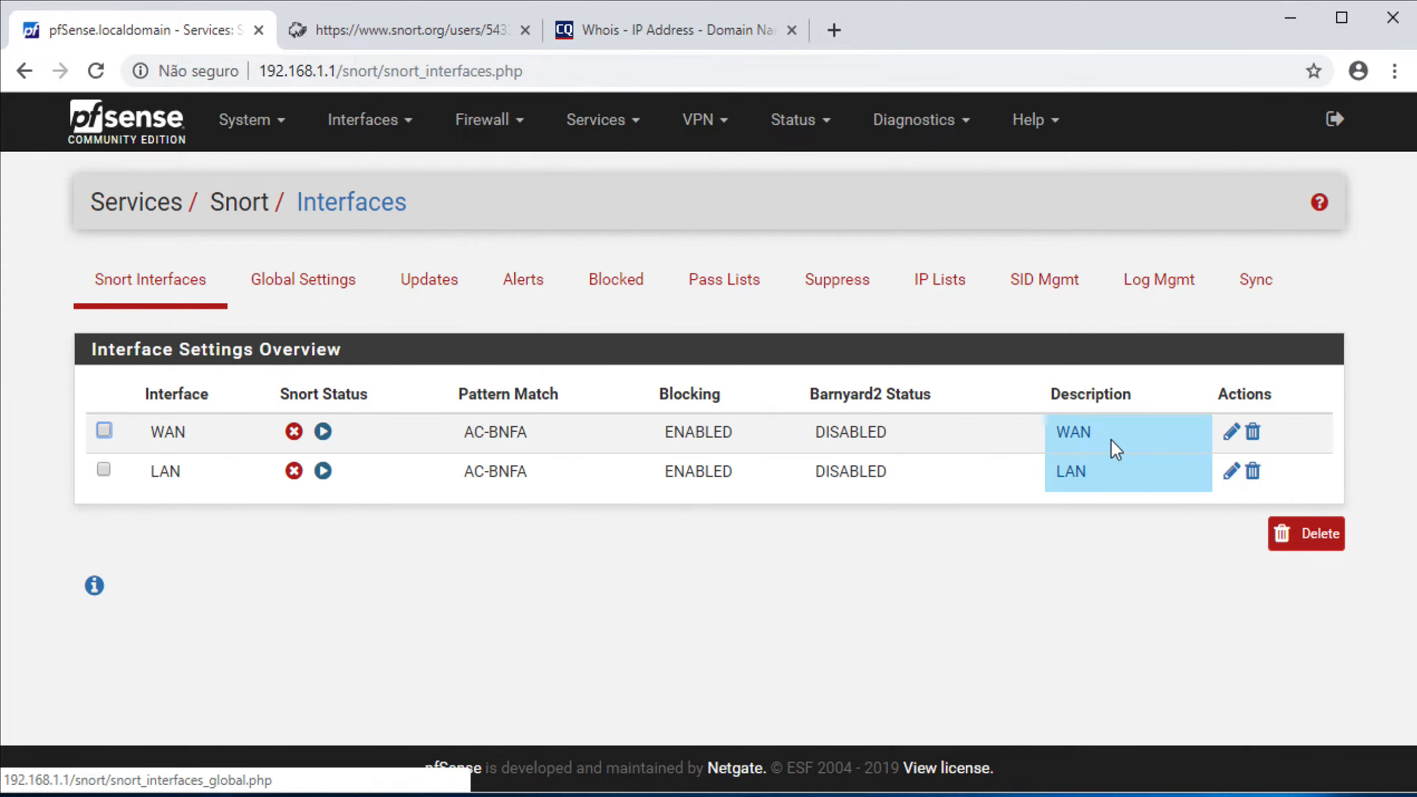
left_click(1228, 439)
scroll(702, 595, "down", 10)
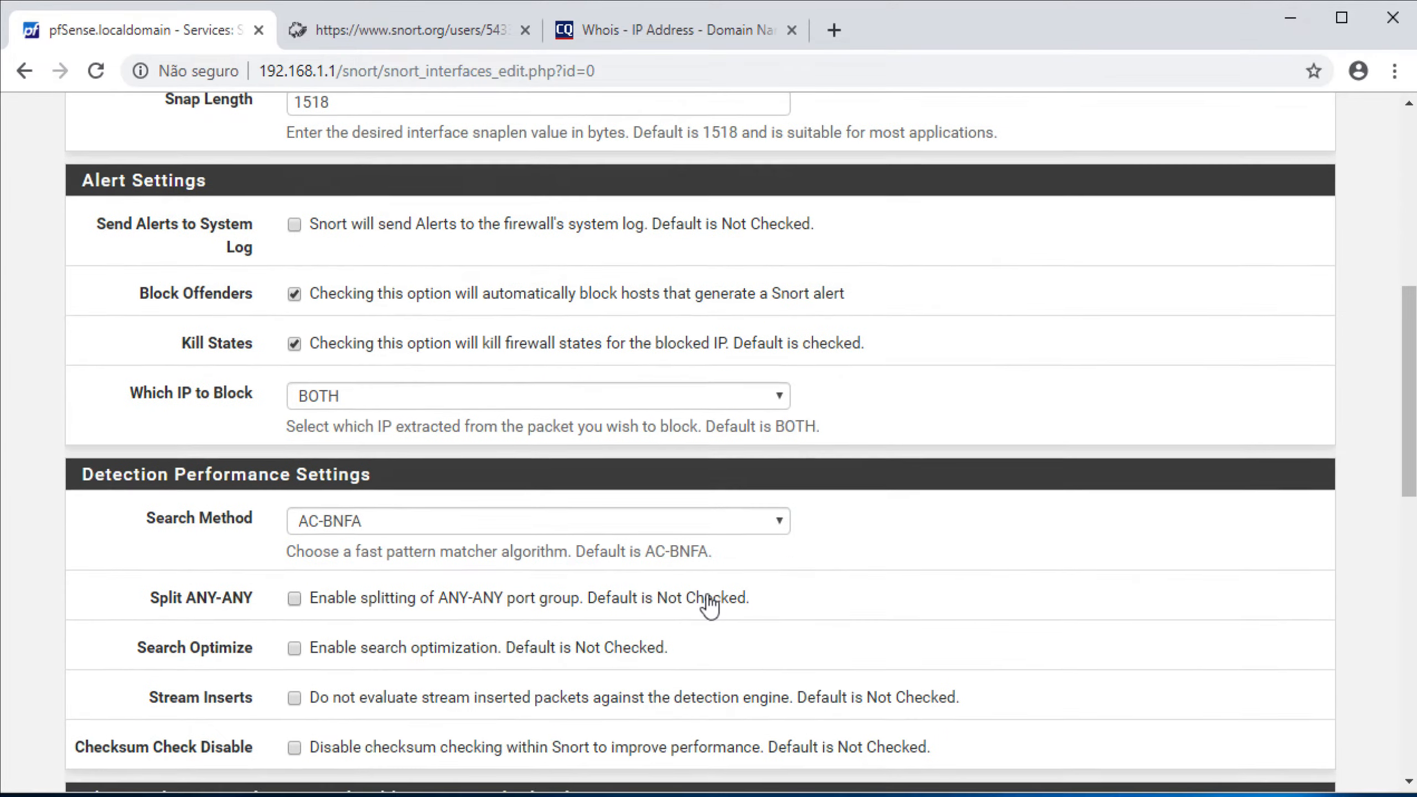
scroll(706, 595, "down", 6)
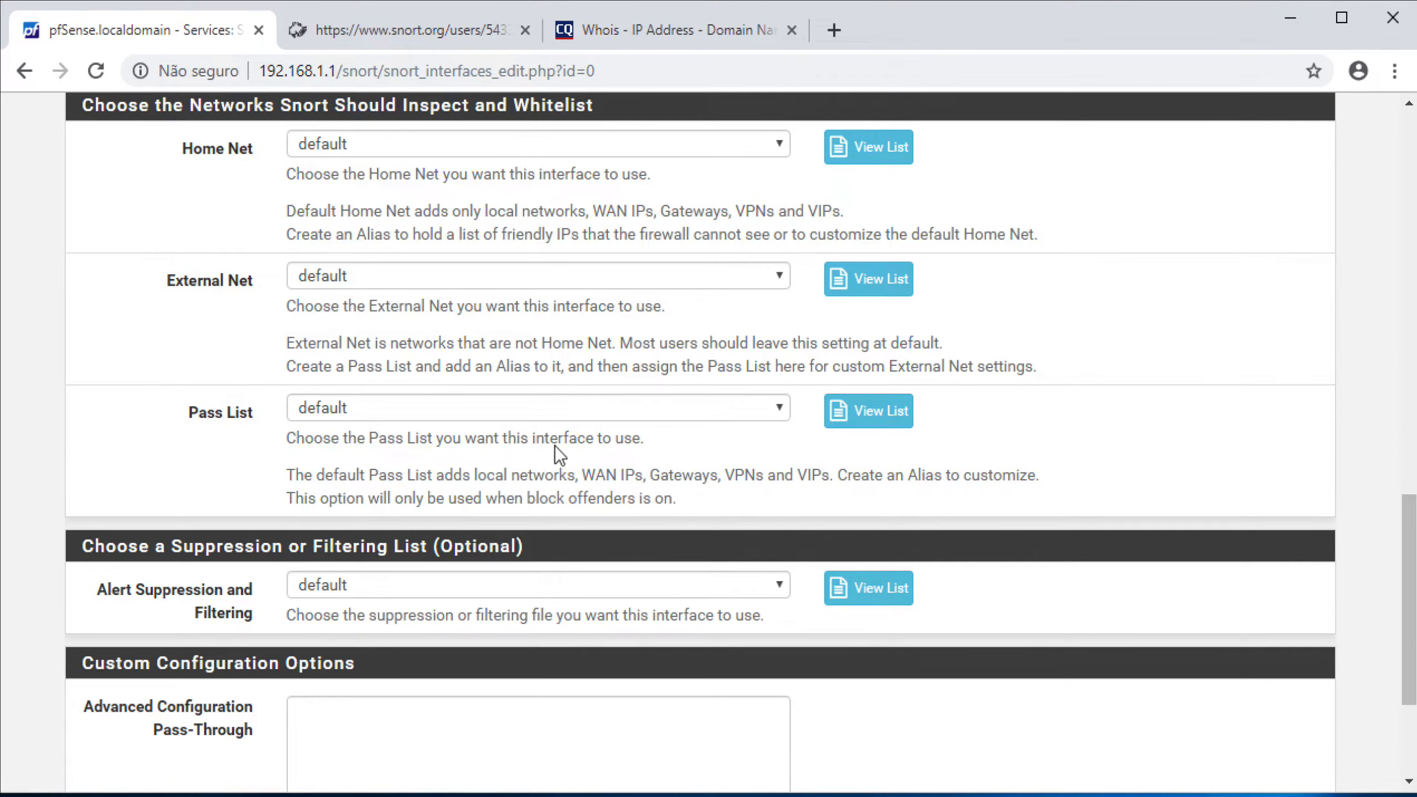
left_click(597, 407)
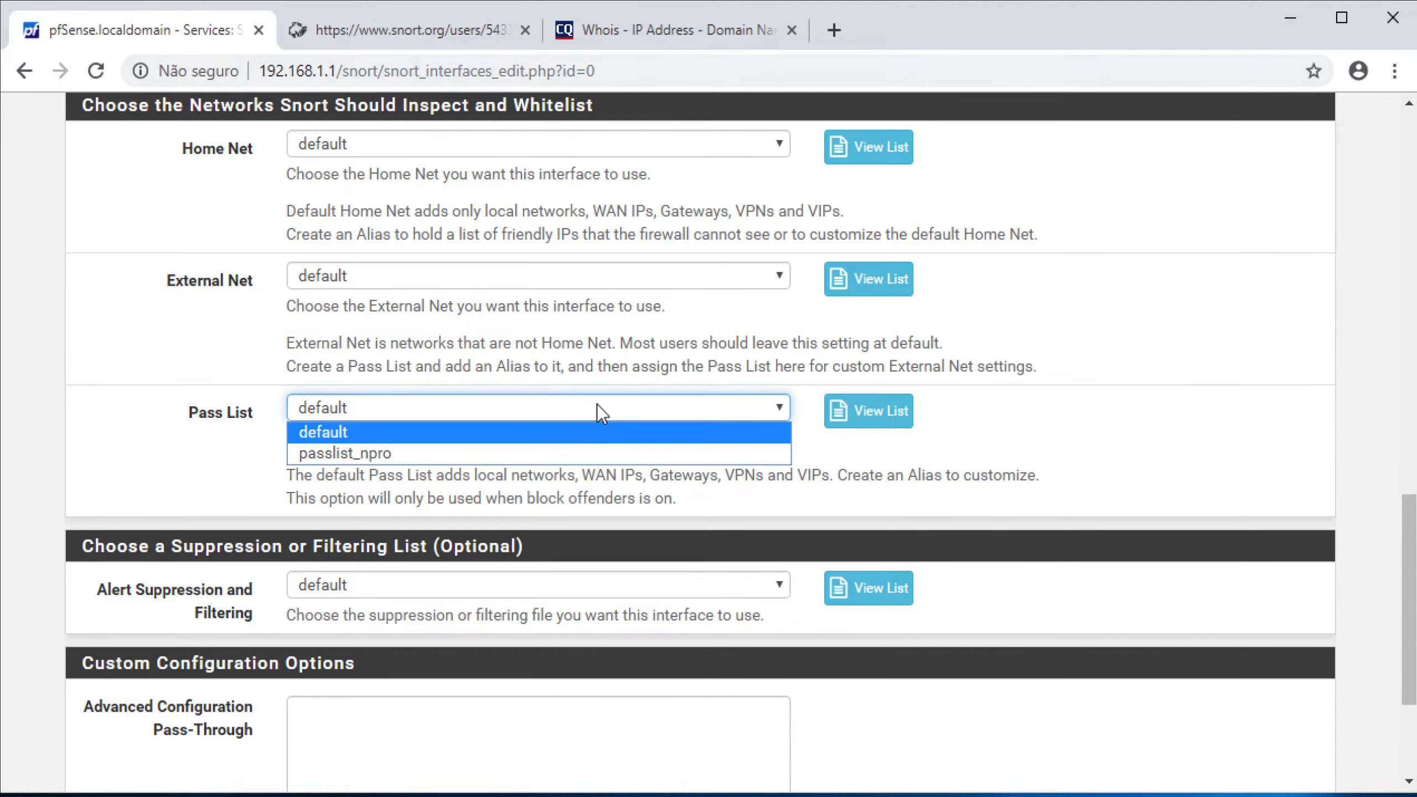
left_click(550, 449)
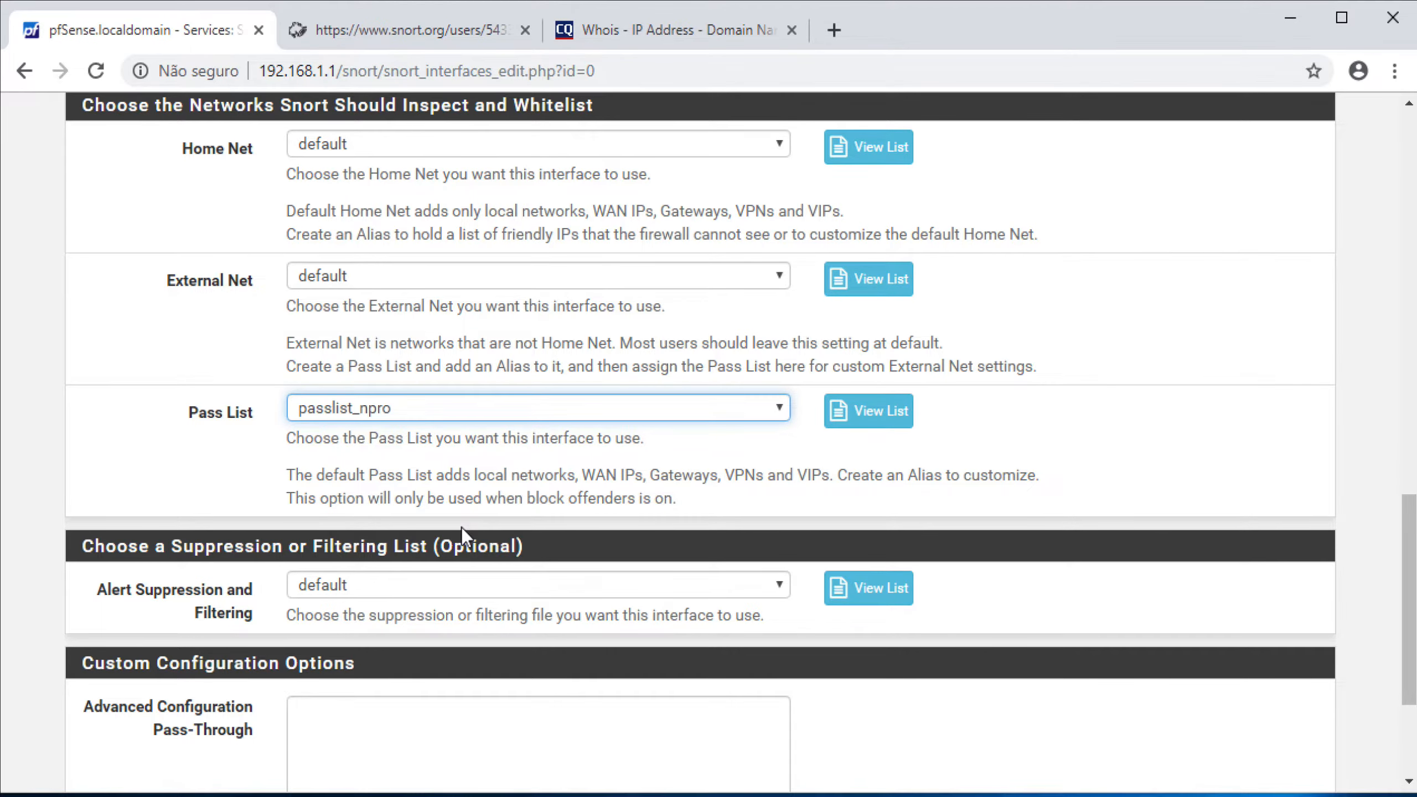
scroll(461, 528, "down", 3)
left_click(305, 670)
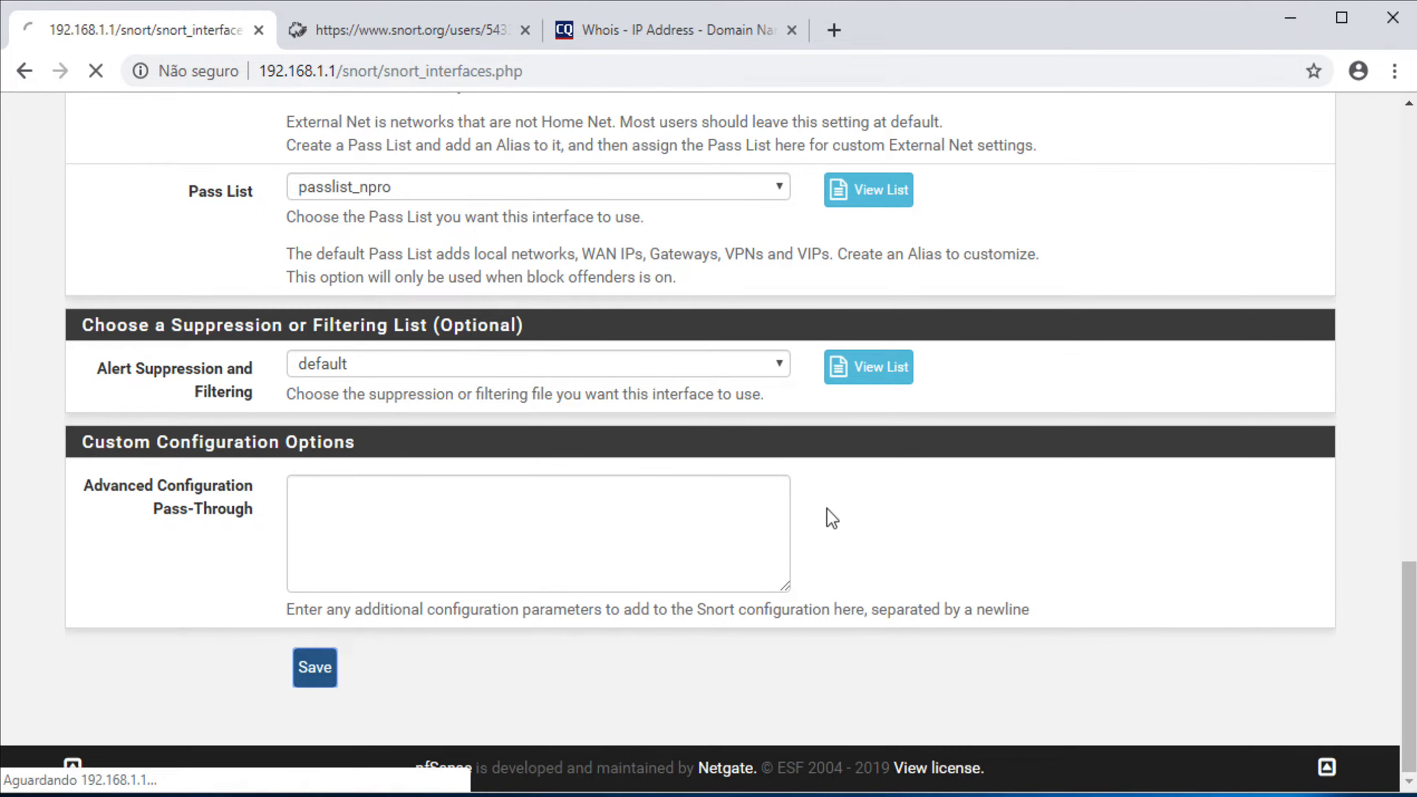
Step: Set the Snort LAN interface's pass list to passlist_npro and save the interface settings
left_click(1230, 474)
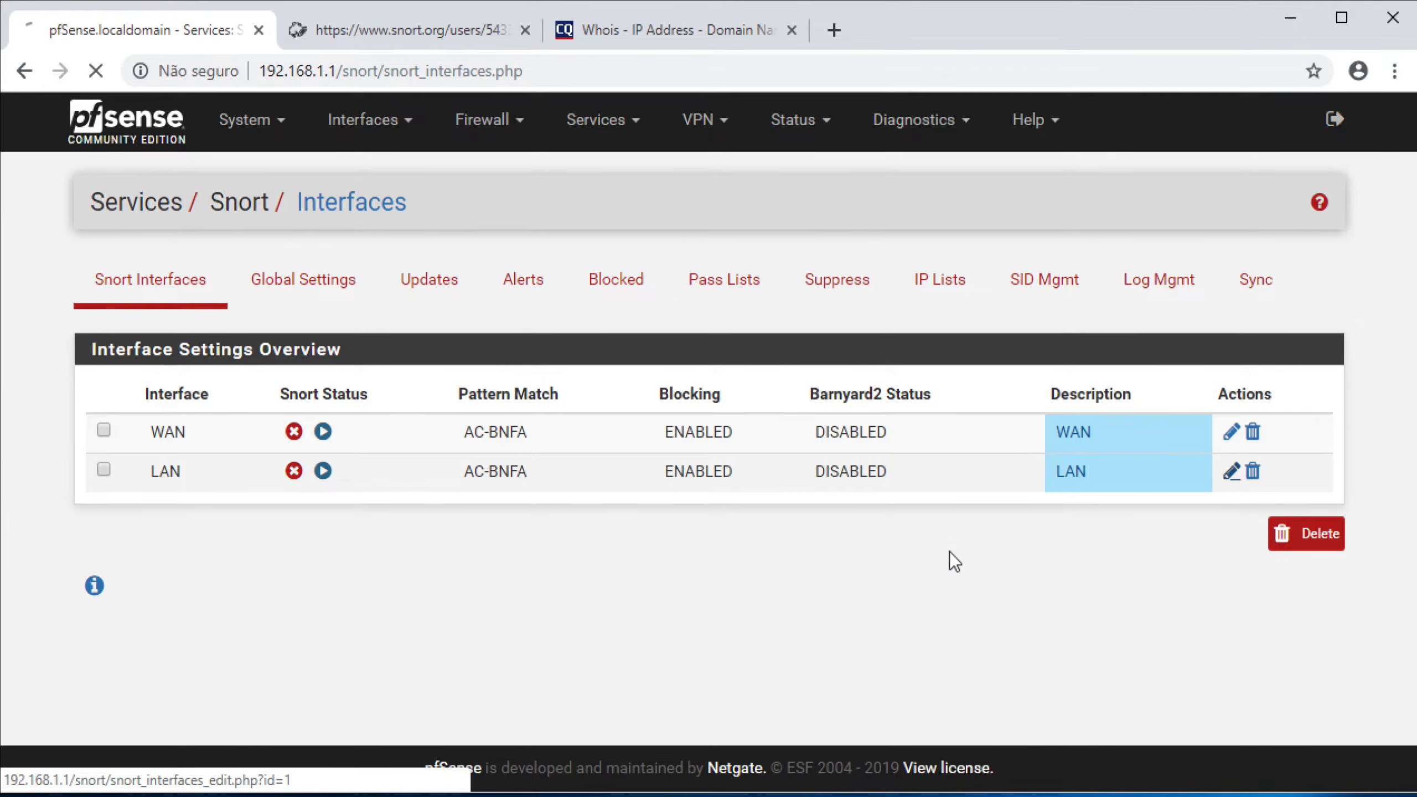
scroll(547, 661, "down", 10)
scroll(548, 661, "down", 7)
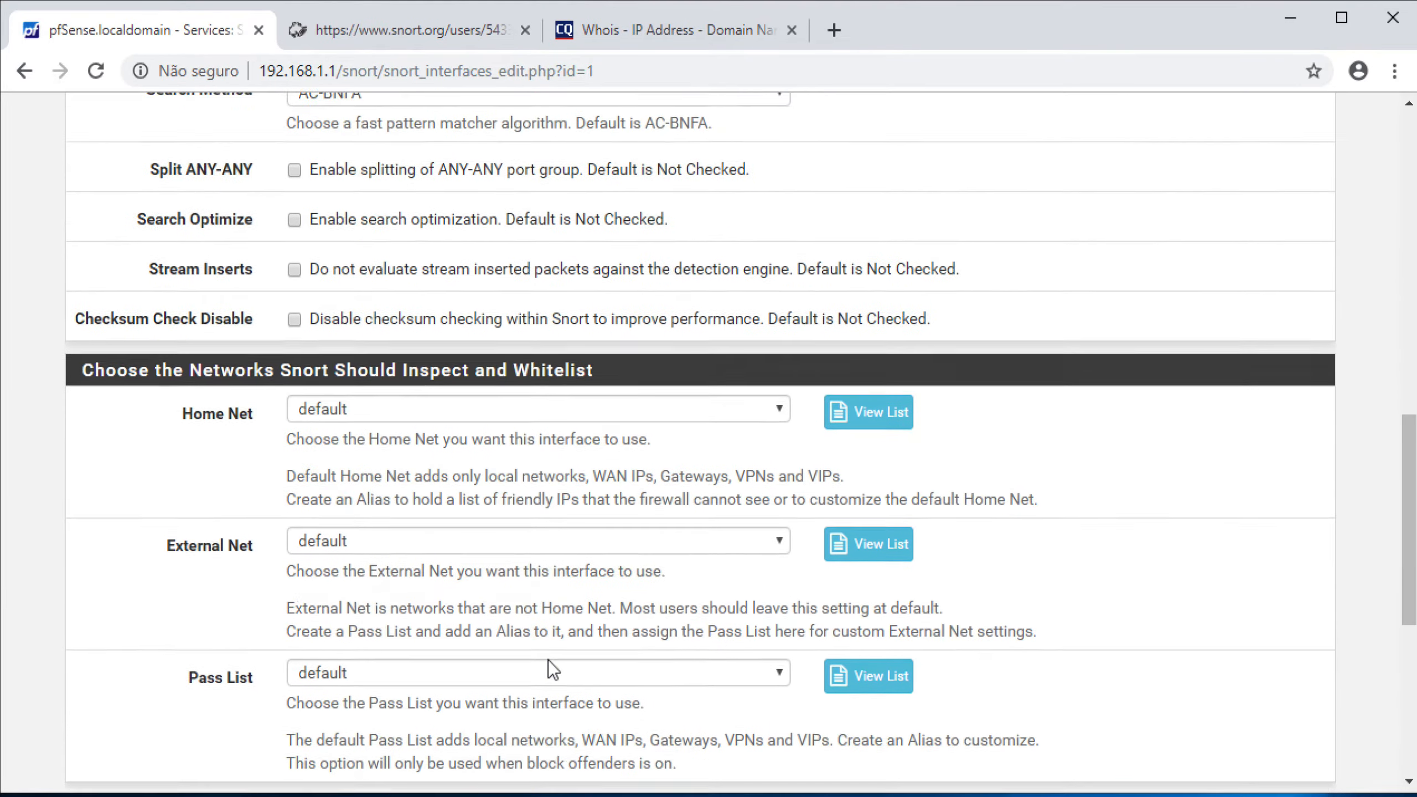
left_click(412, 531)
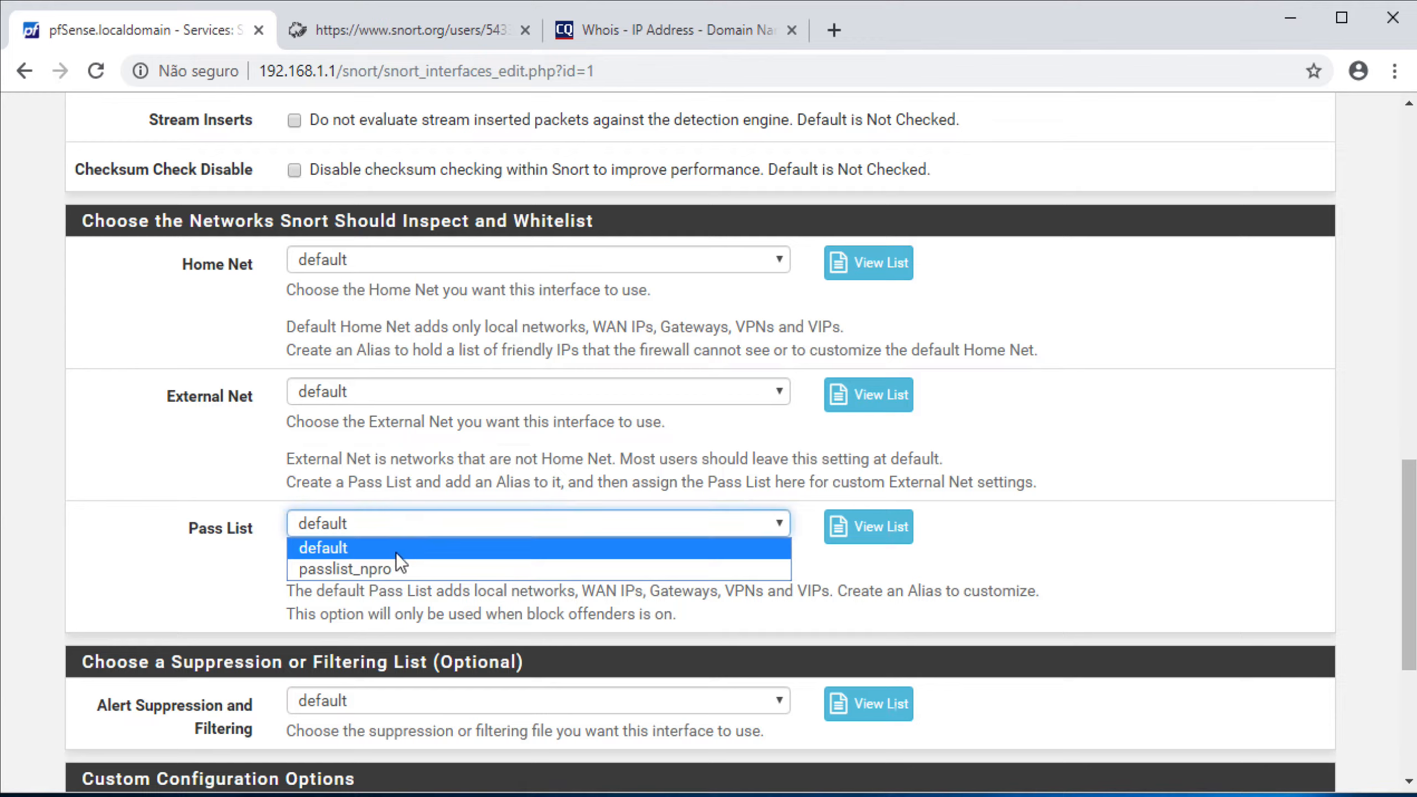
left_click(392, 565)
scroll(212, 660, "down", 5)
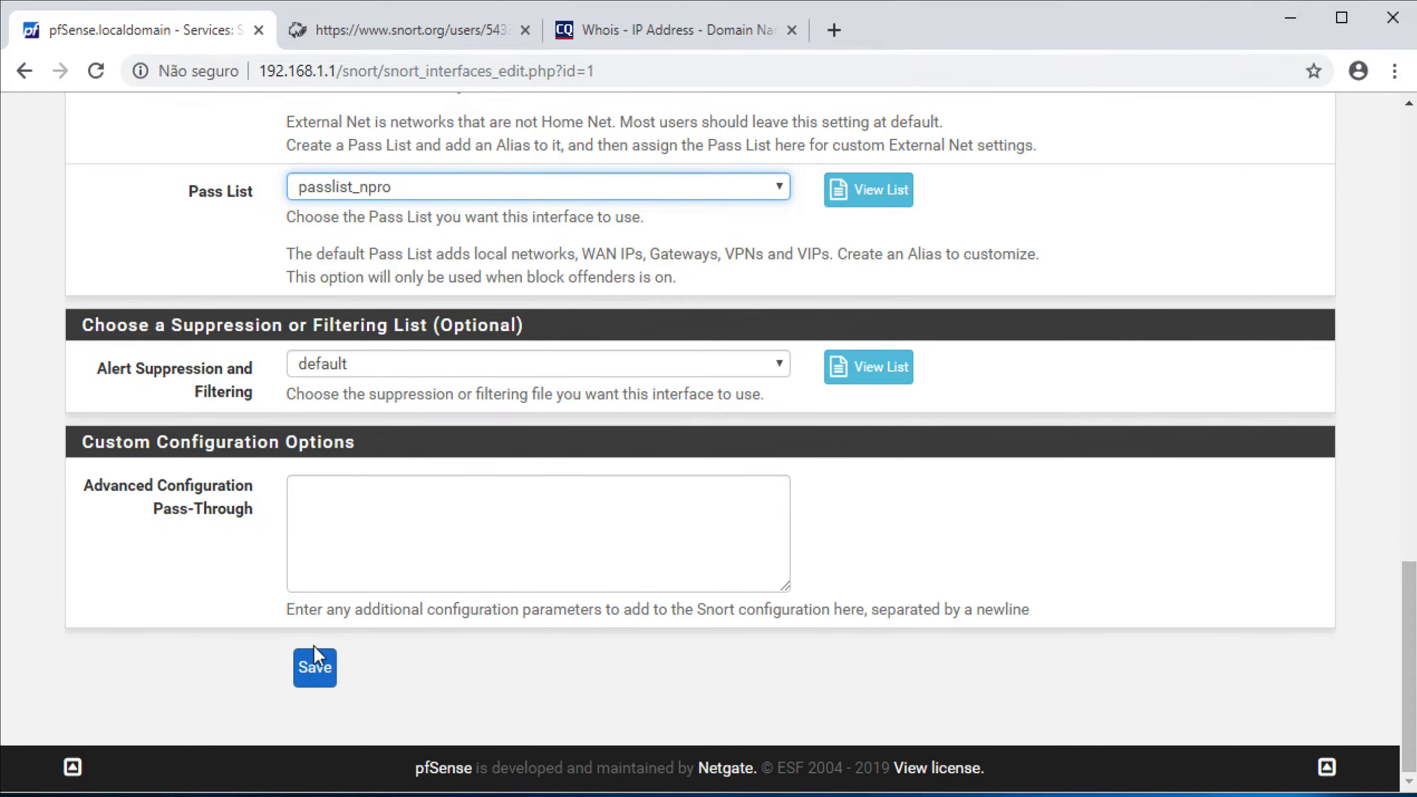
left_click(314, 668)
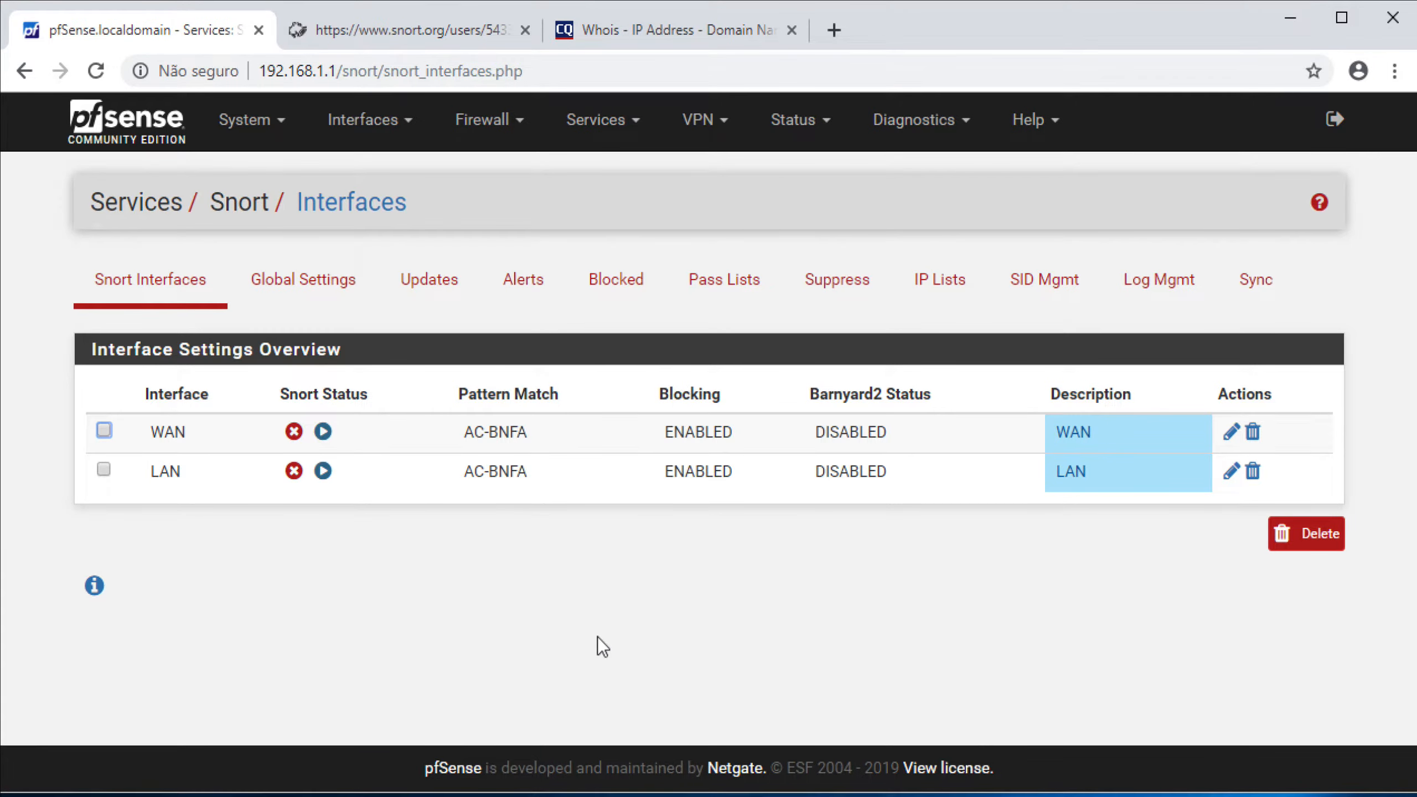
Step: Start Snort on the WAN and LAN interfaces and review the WAN alert log
left_click(324, 471)
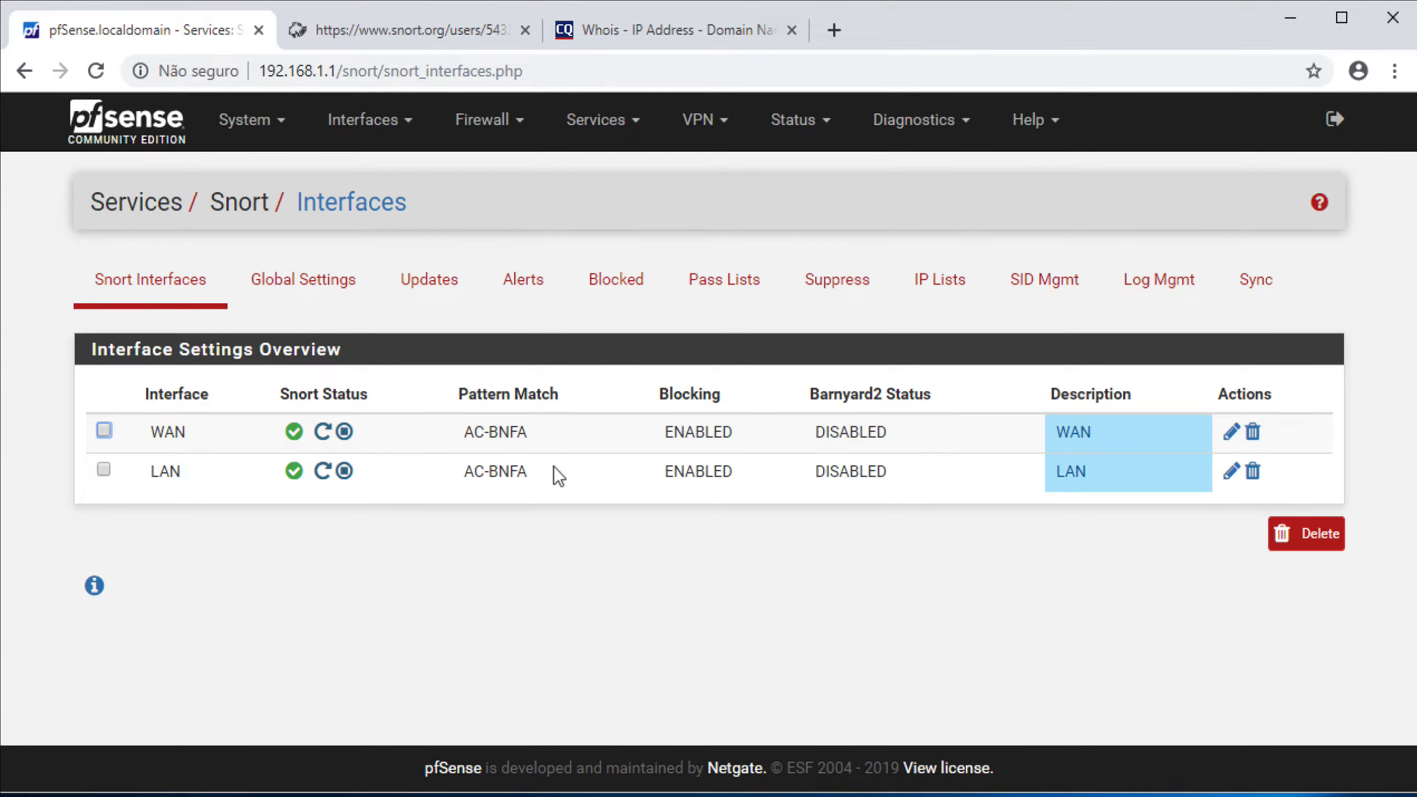
left_click(511, 297)
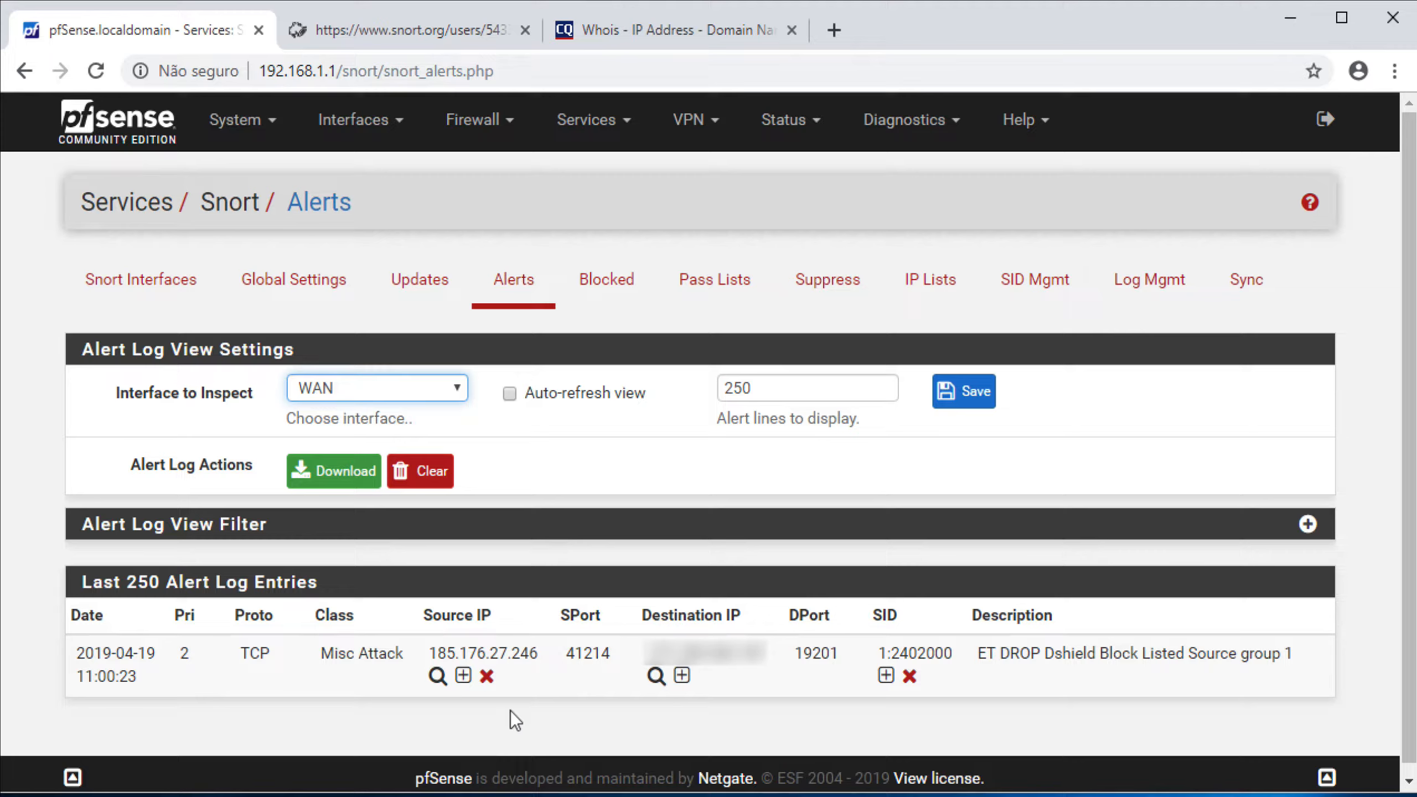
Step: Remove host 185.176.27.246 from Snort's blocked hosts
left_click(605, 283)
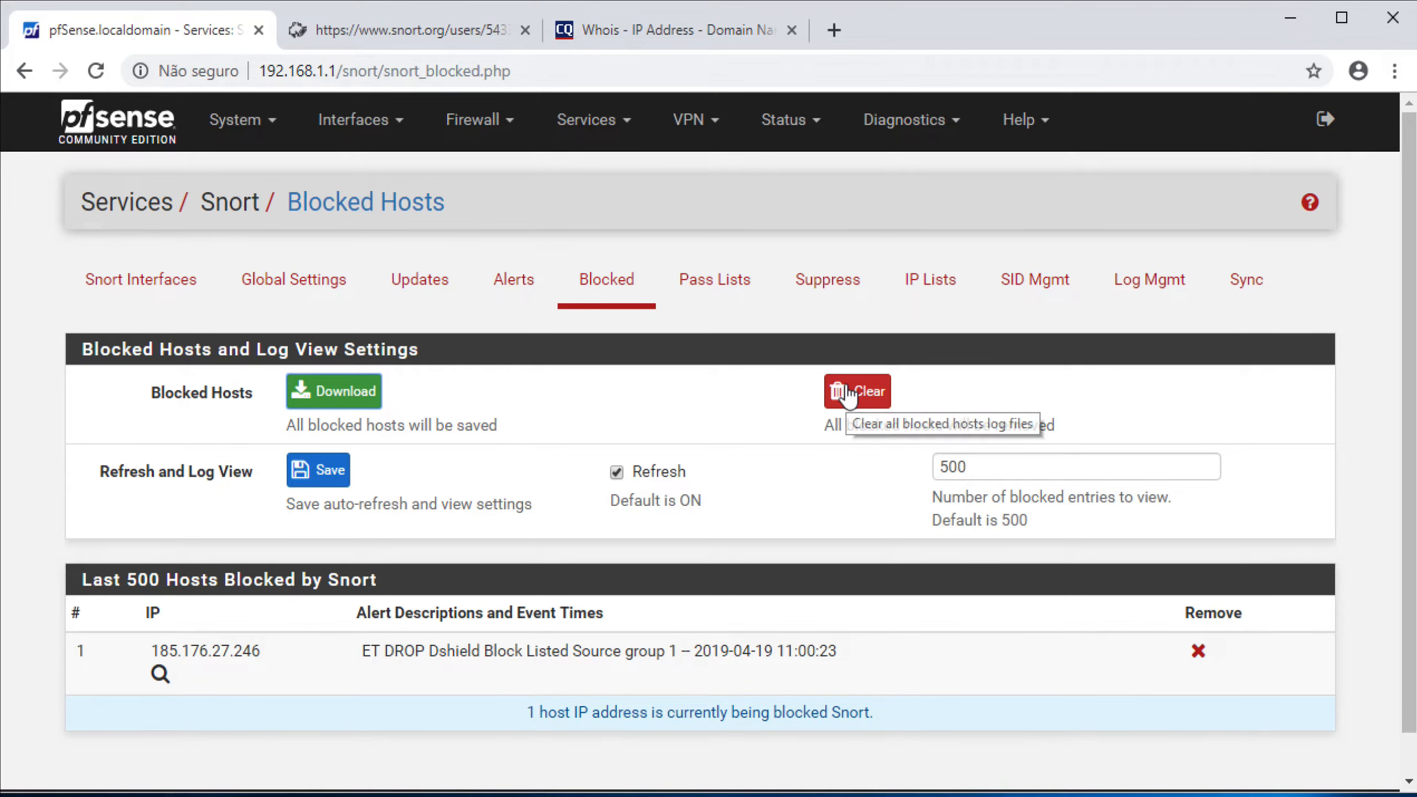
left_click(1195, 657)
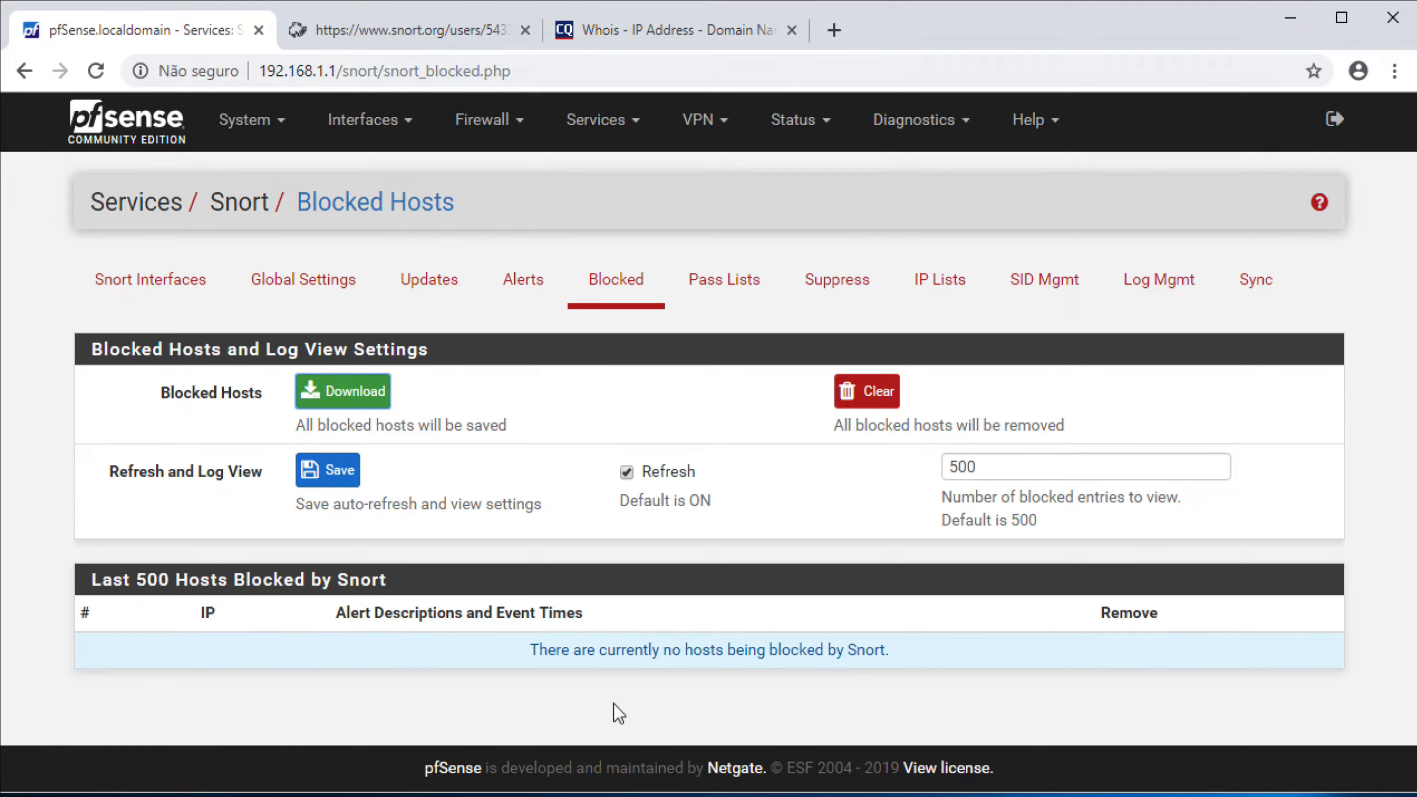
Step: Add the WAN alert for source IP 185.176.27.246 to the suppress list, tracked by source
left_click(530, 285)
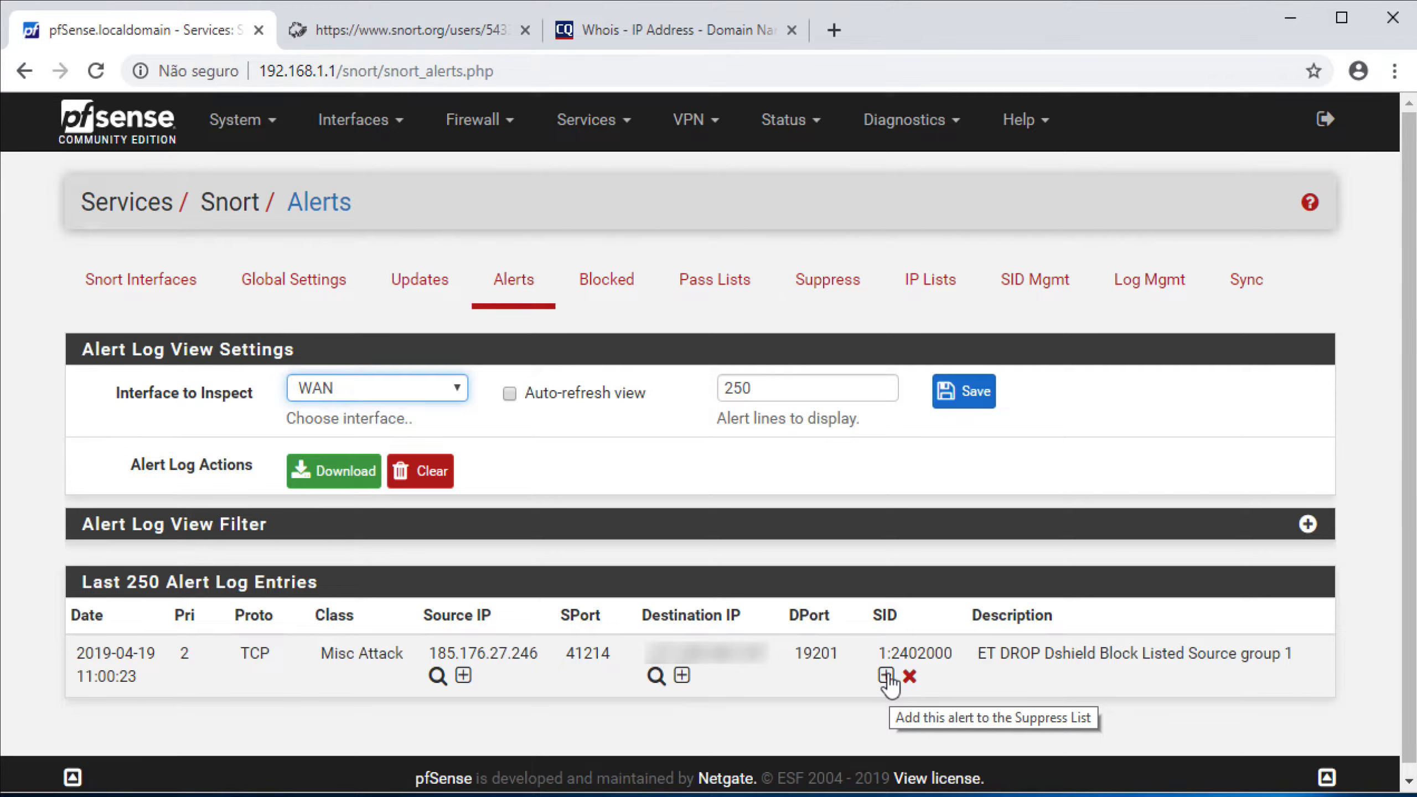
left_click(463, 675)
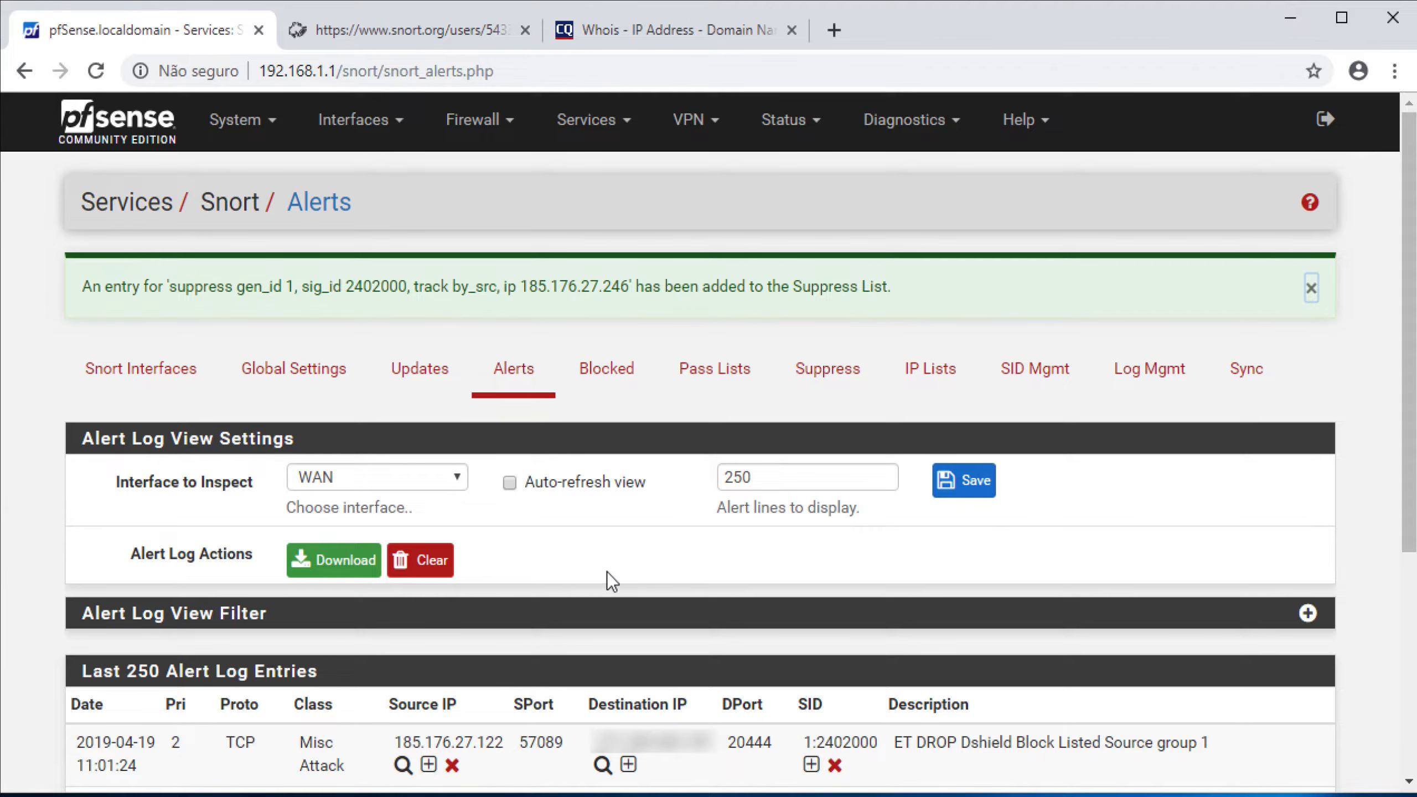
Step: Examine the WAN suppression list's rules, its assignment in the WAN interface settings, and the Snort status of the interfaces
left_click(828, 370)
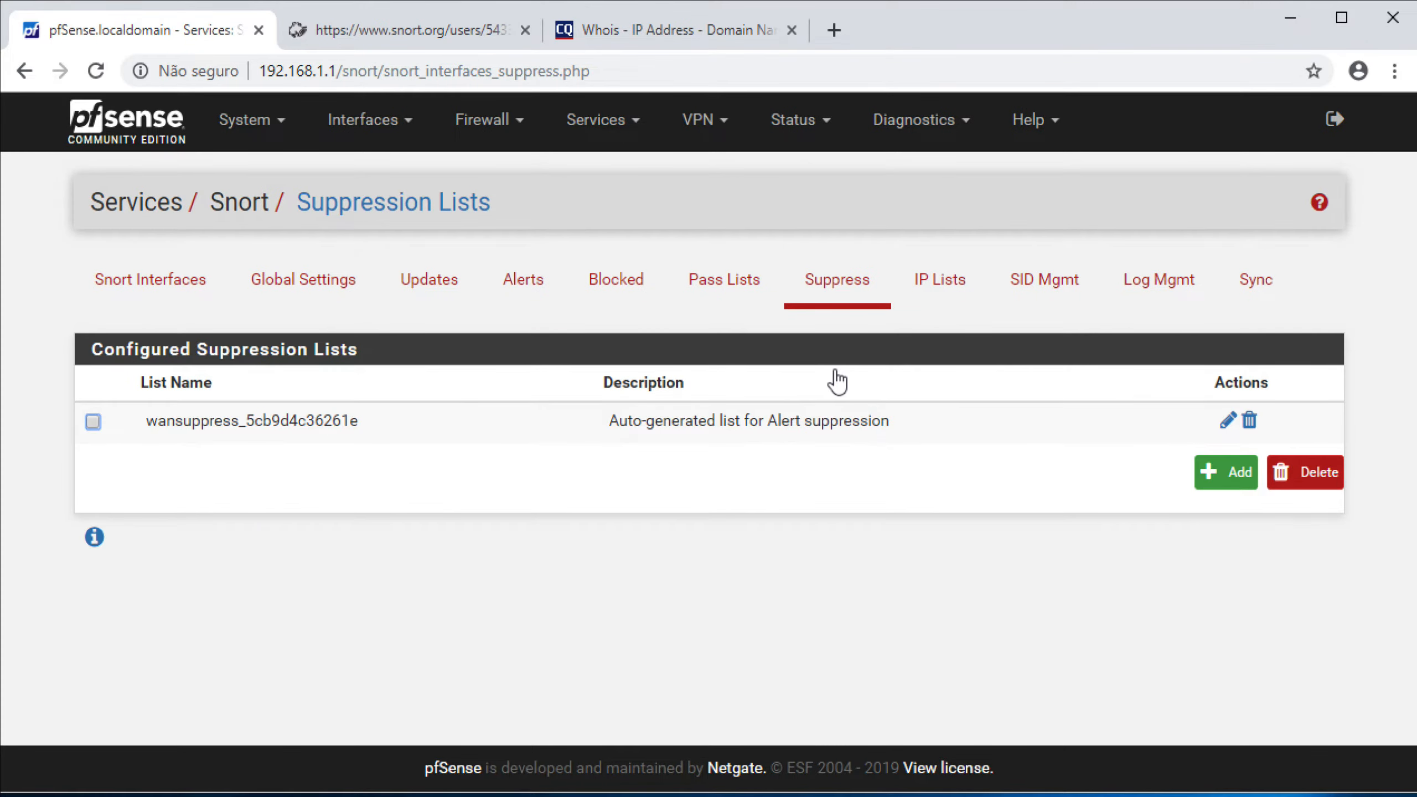
left_click(1227, 420)
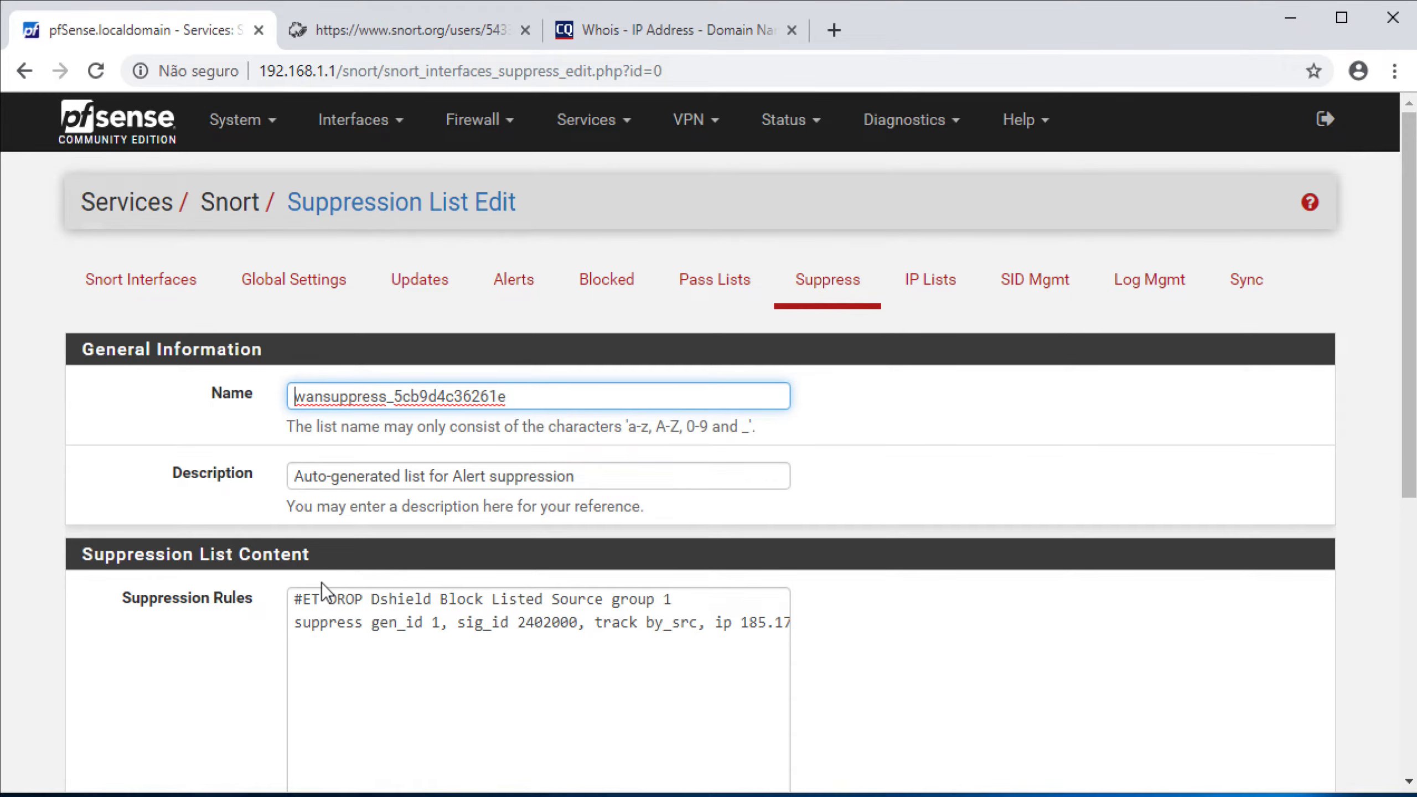
left_click(167, 279)
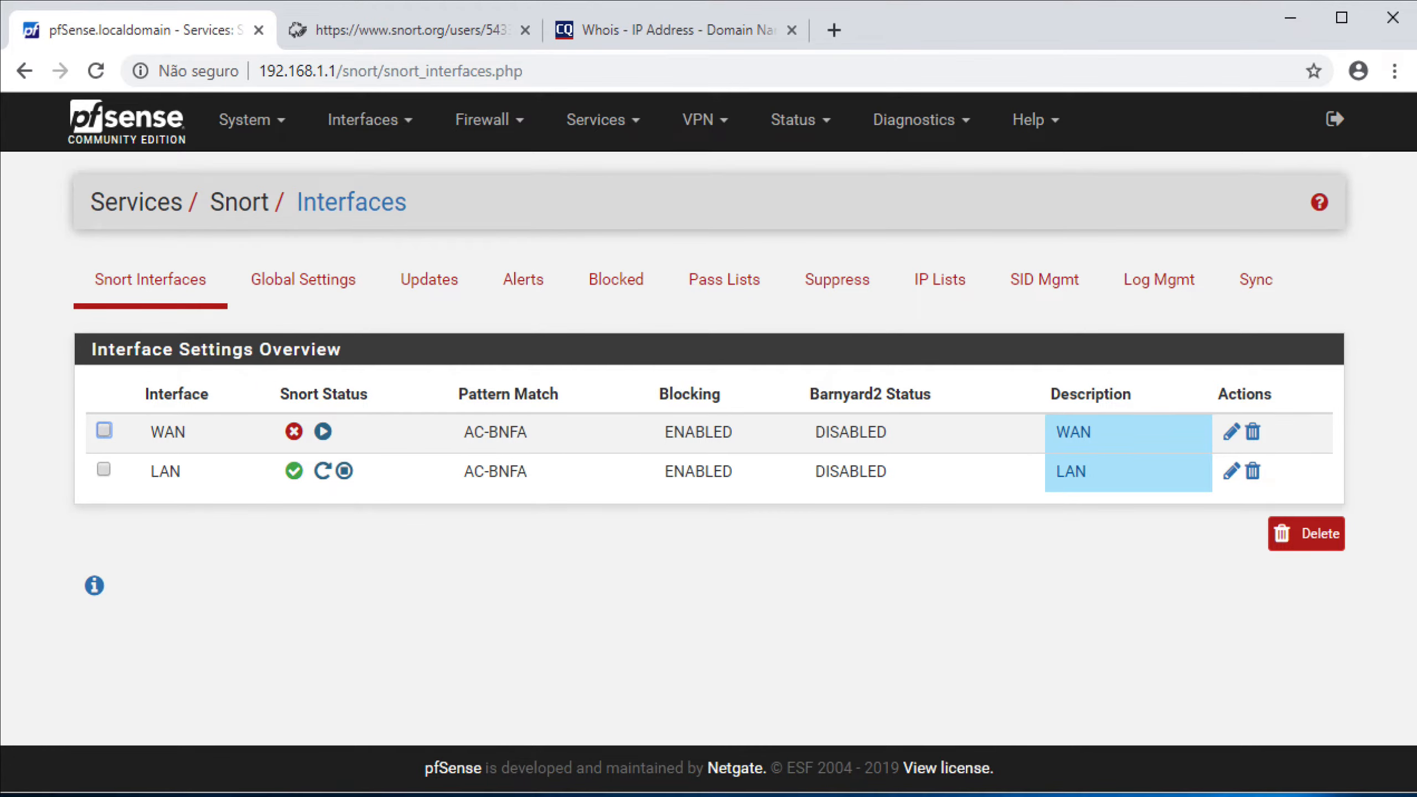
left_click(1231, 433)
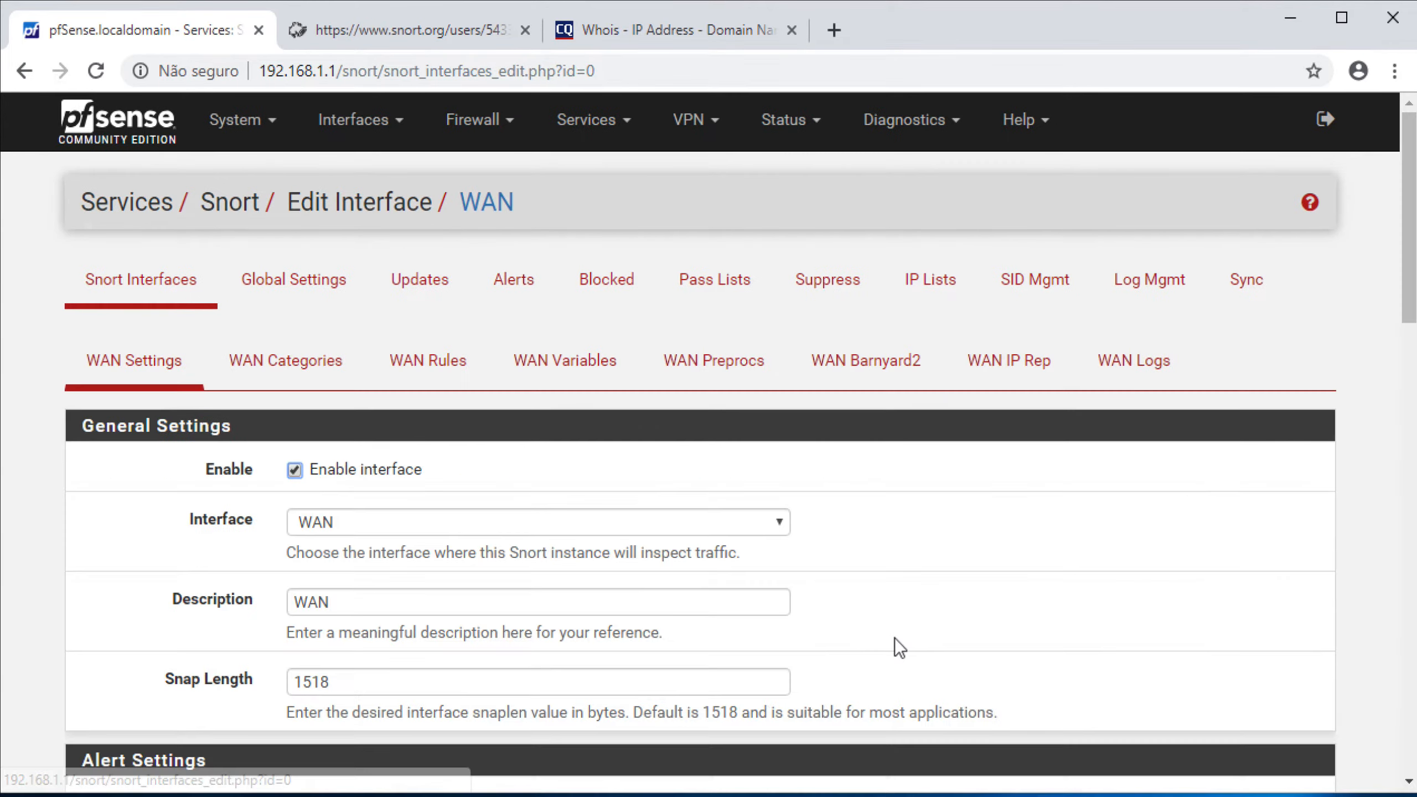
scroll(874, 640, "down", 15)
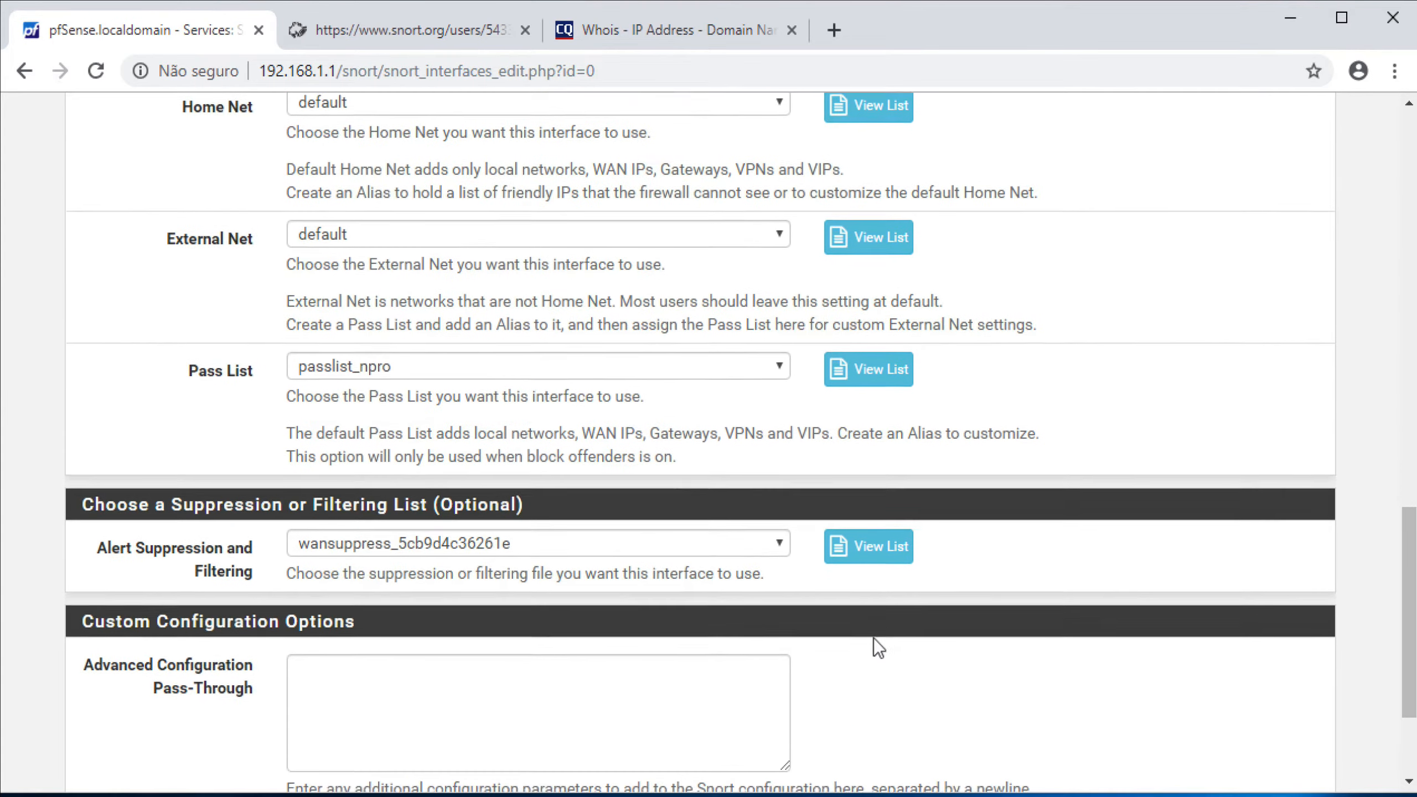
scroll(874, 638, "down", 1)
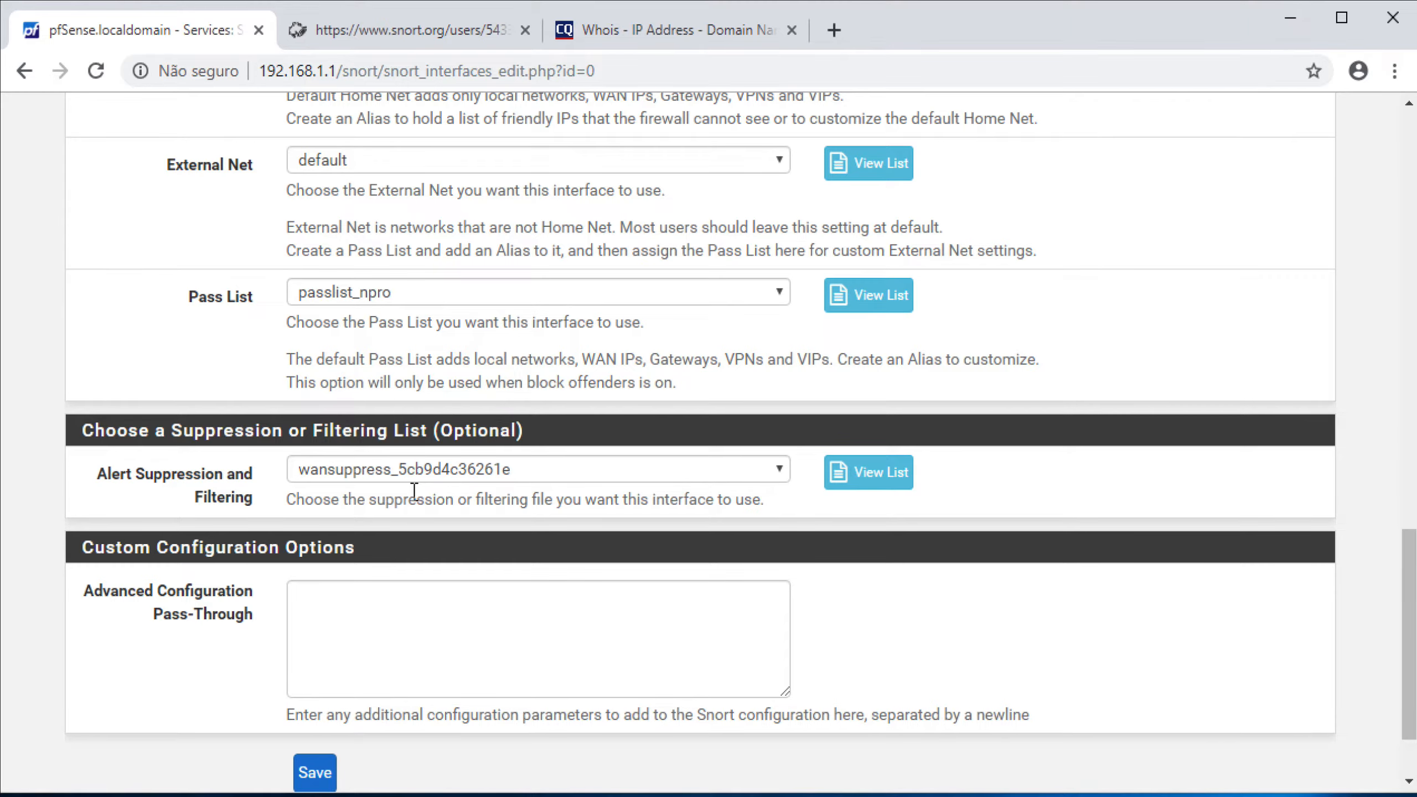
scroll(414, 491, "up", 16)
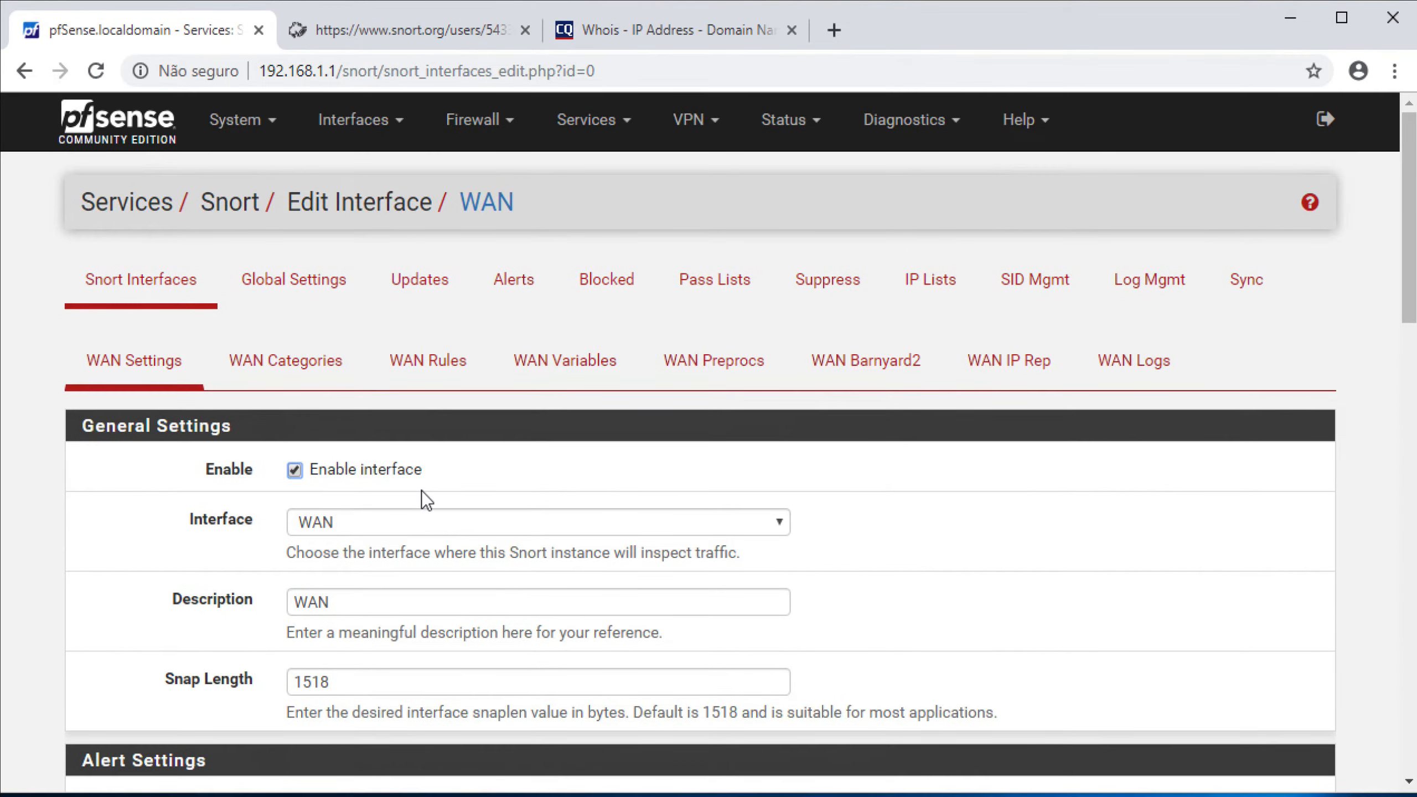
left_click(150, 282)
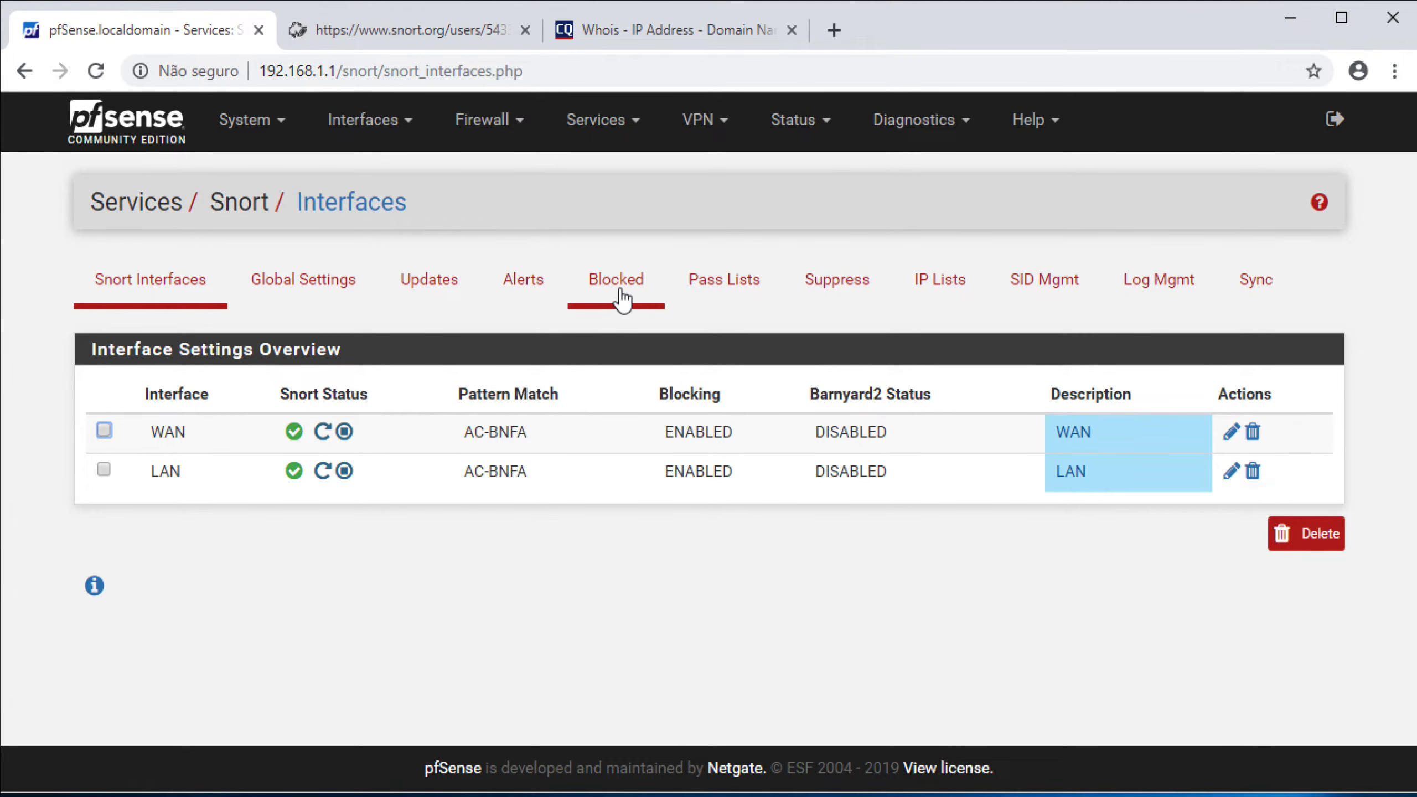
Step: Resolve the hostname of alert source IP 184.85.248.128 and add its DNS cache poisoning alert to the suppress list by source
left_click(537, 285)
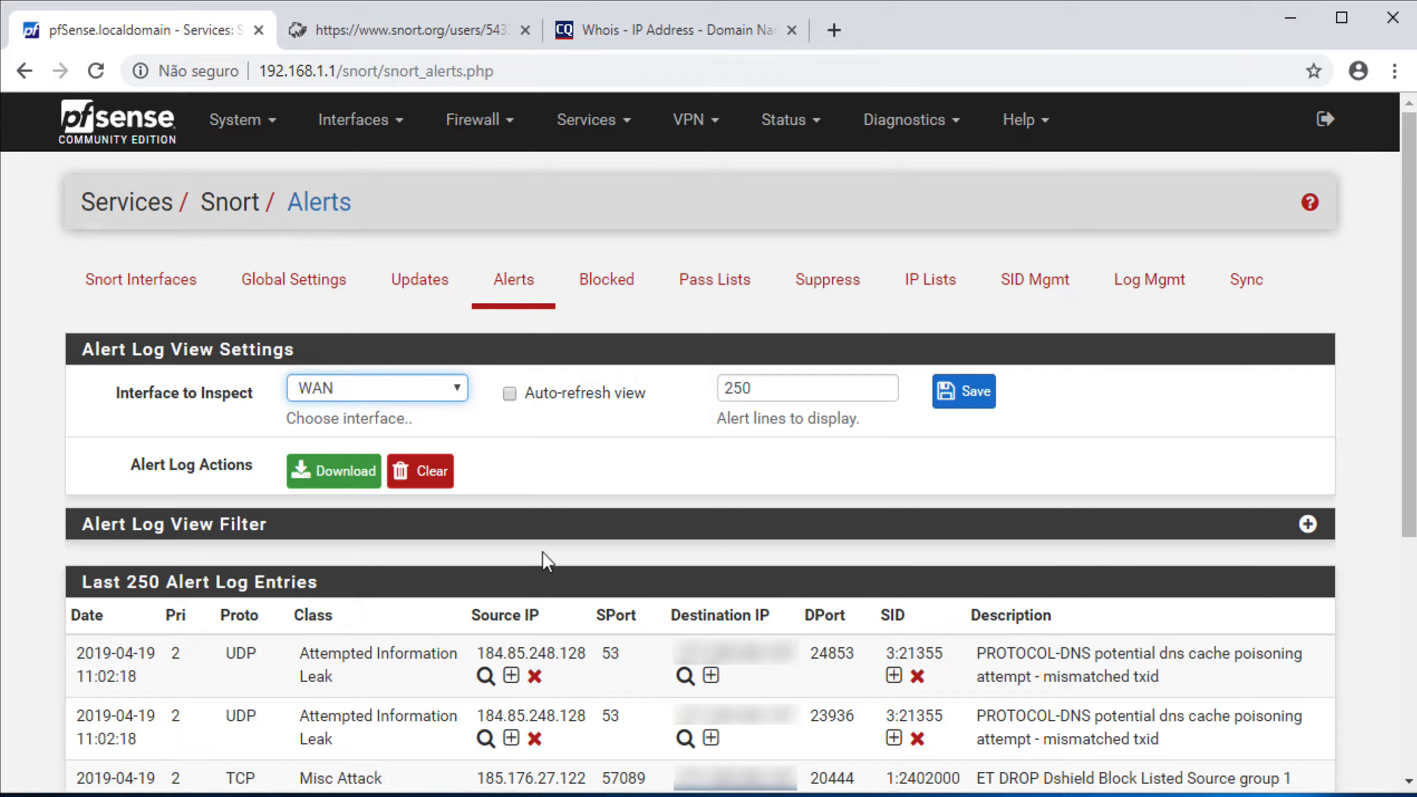
left_click(484, 676)
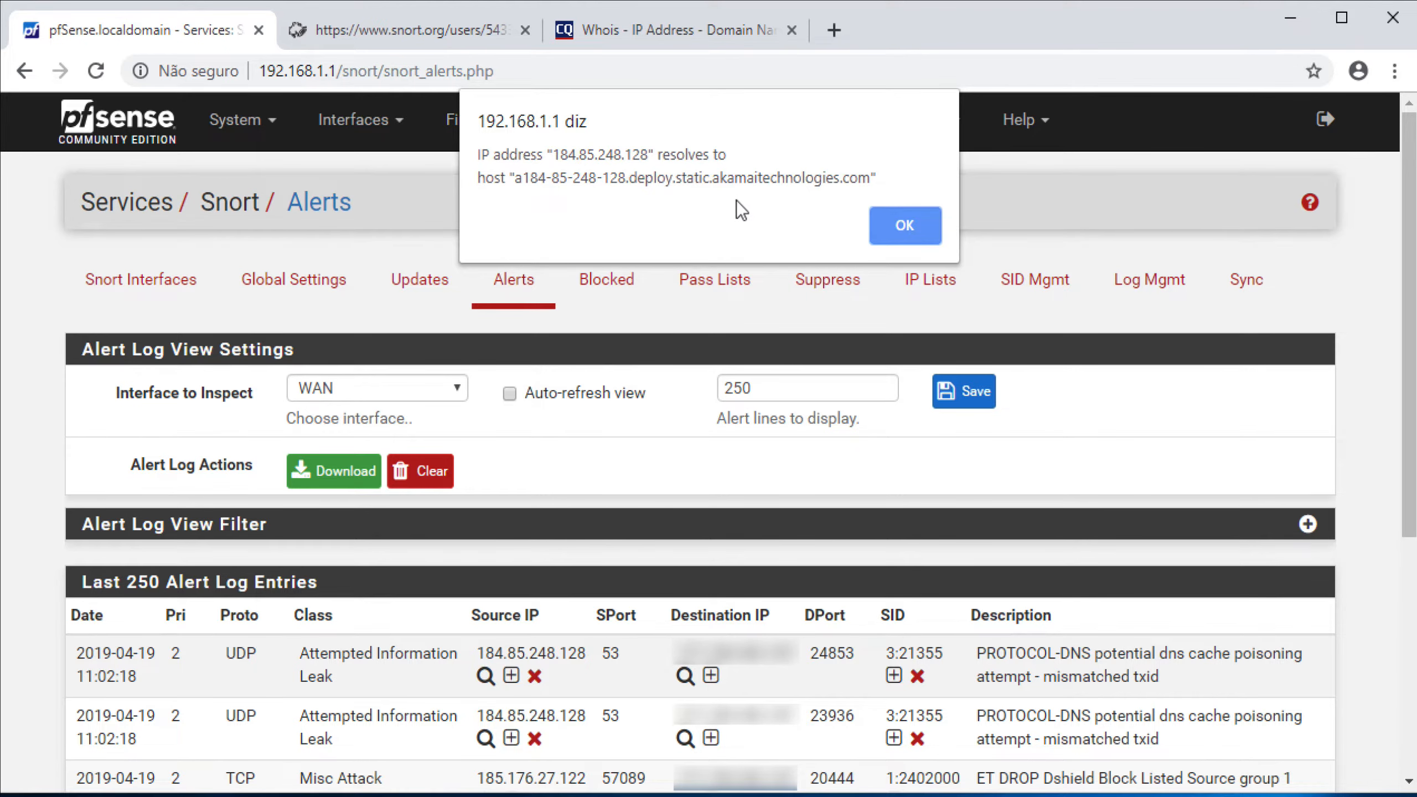
left_click(896, 220)
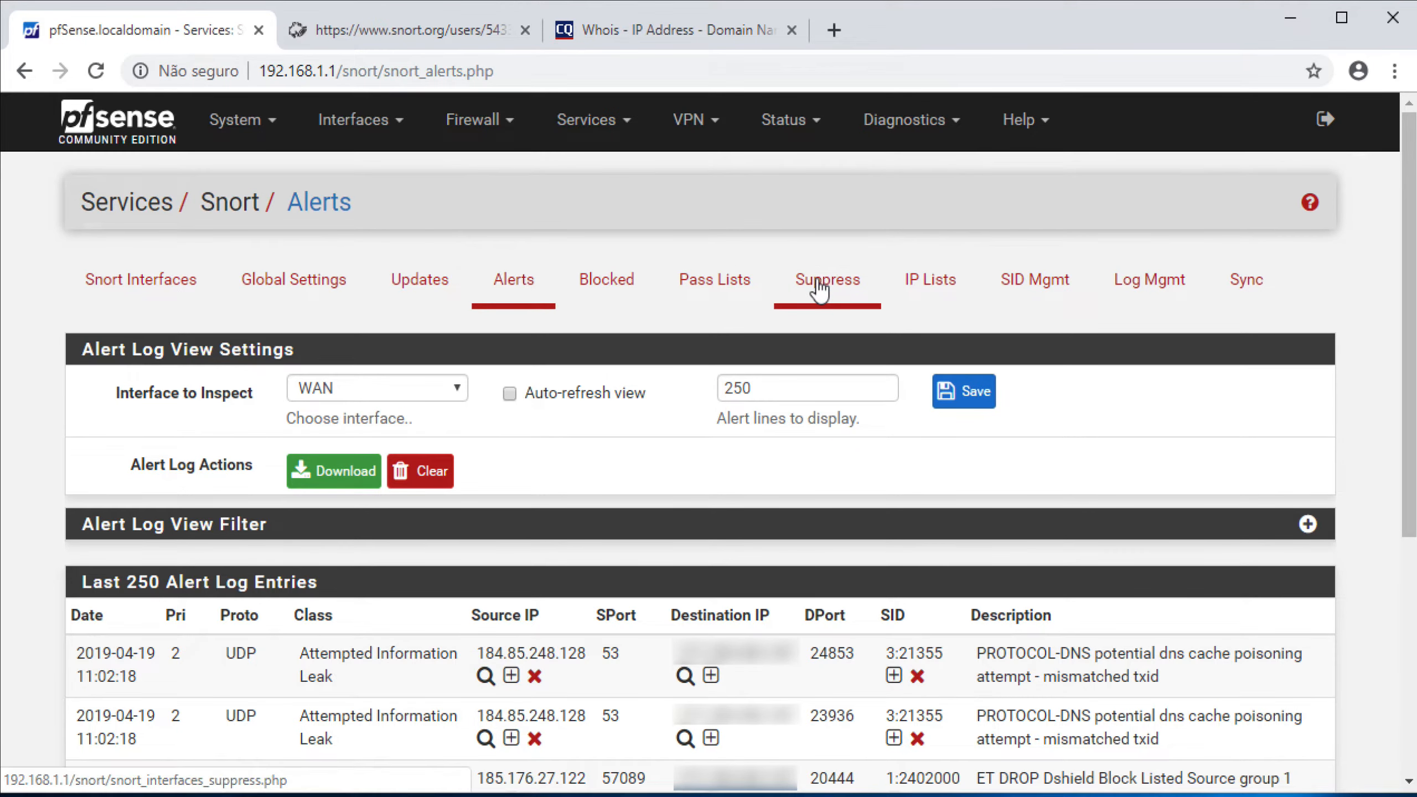
left_click(511, 677)
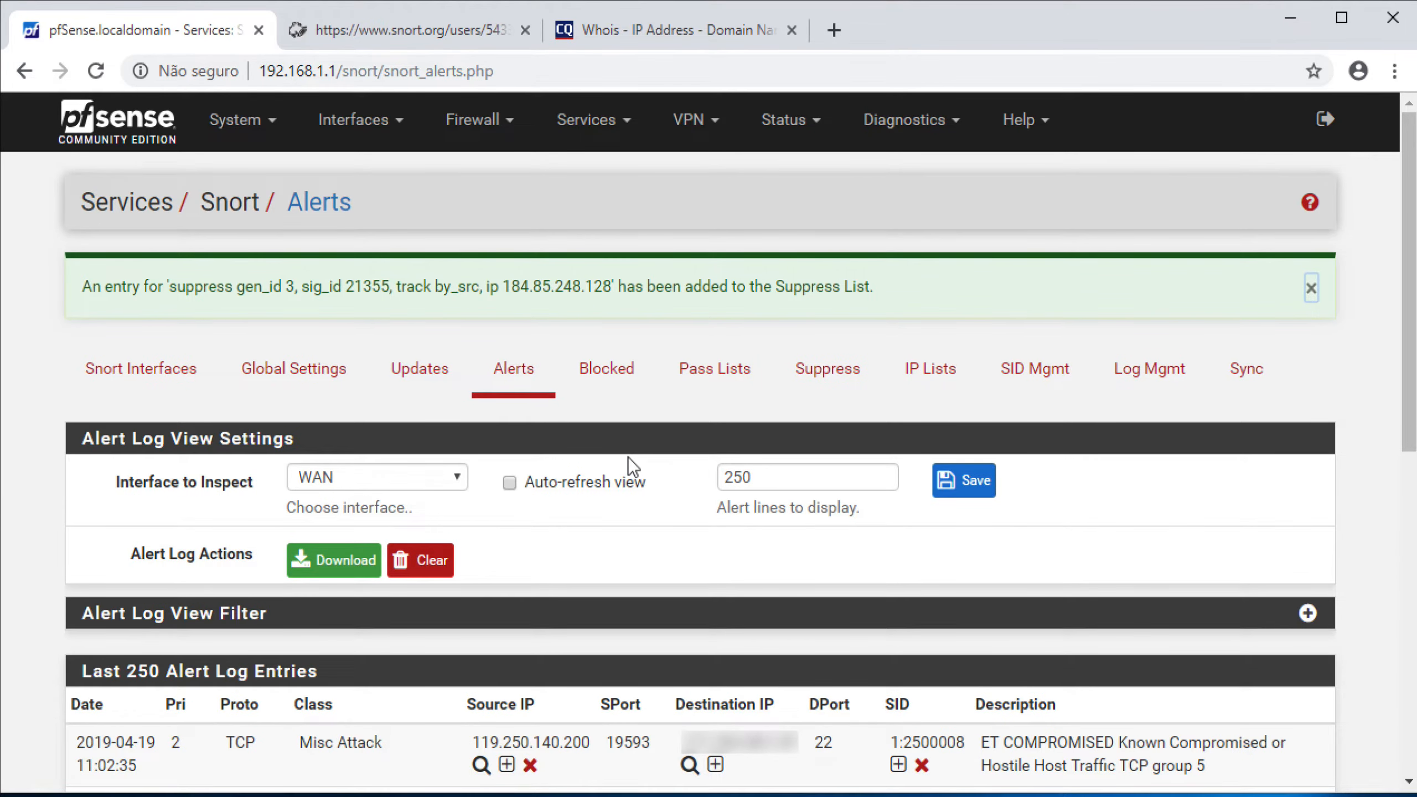
Step: Remove host 184.85.248.128 from Snort's blocked hosts and check the remaining entries
left_click(610, 385)
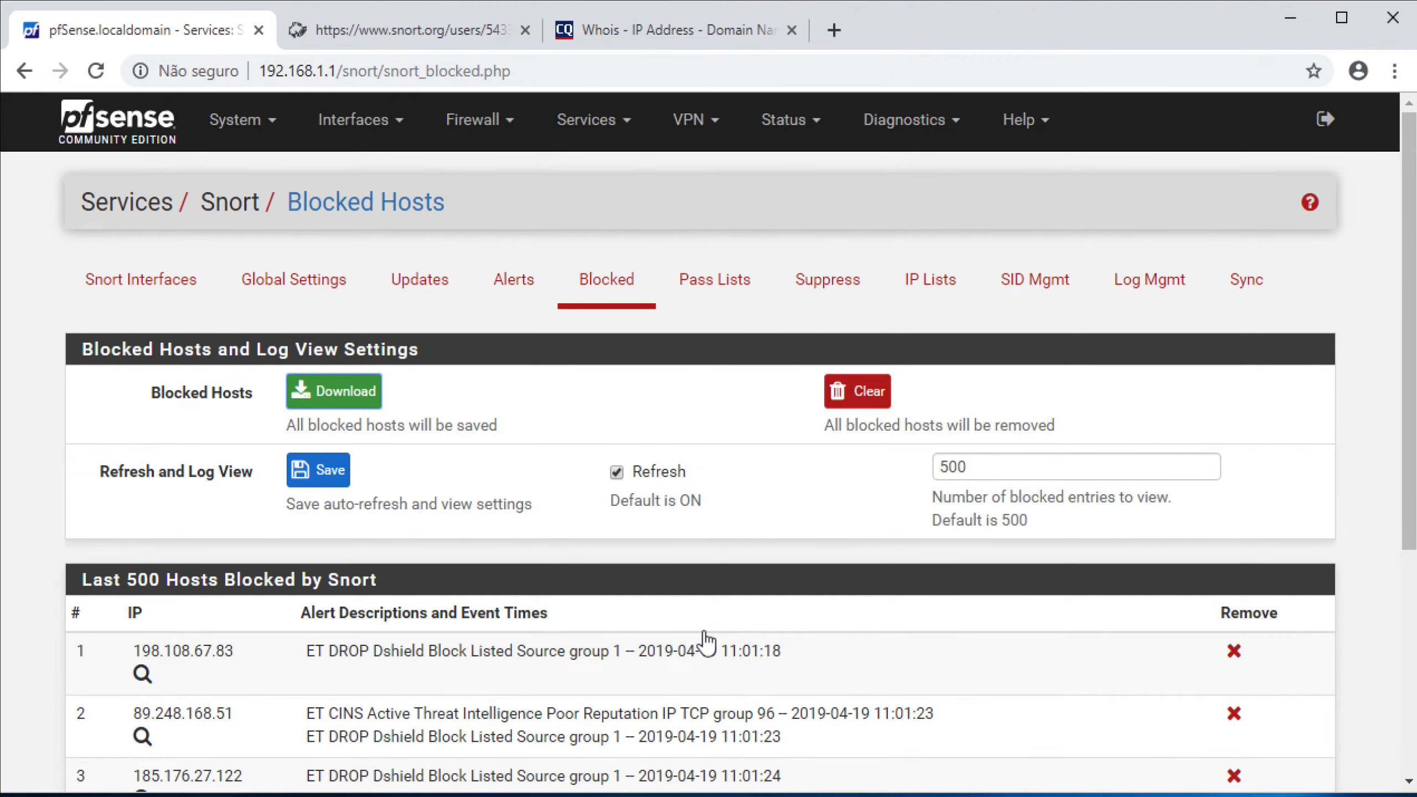
scroll(704, 634, "down", 4)
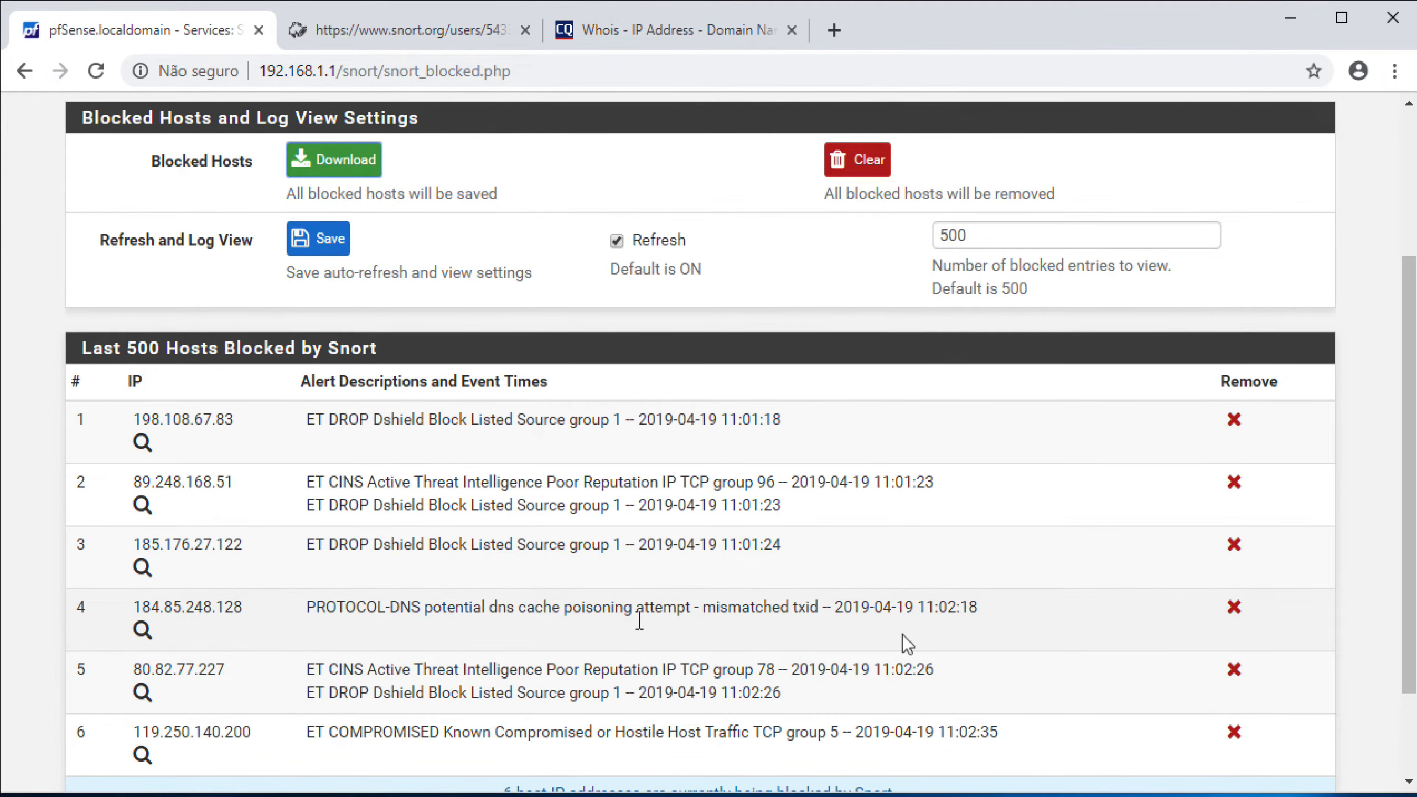
left_click(1231, 609)
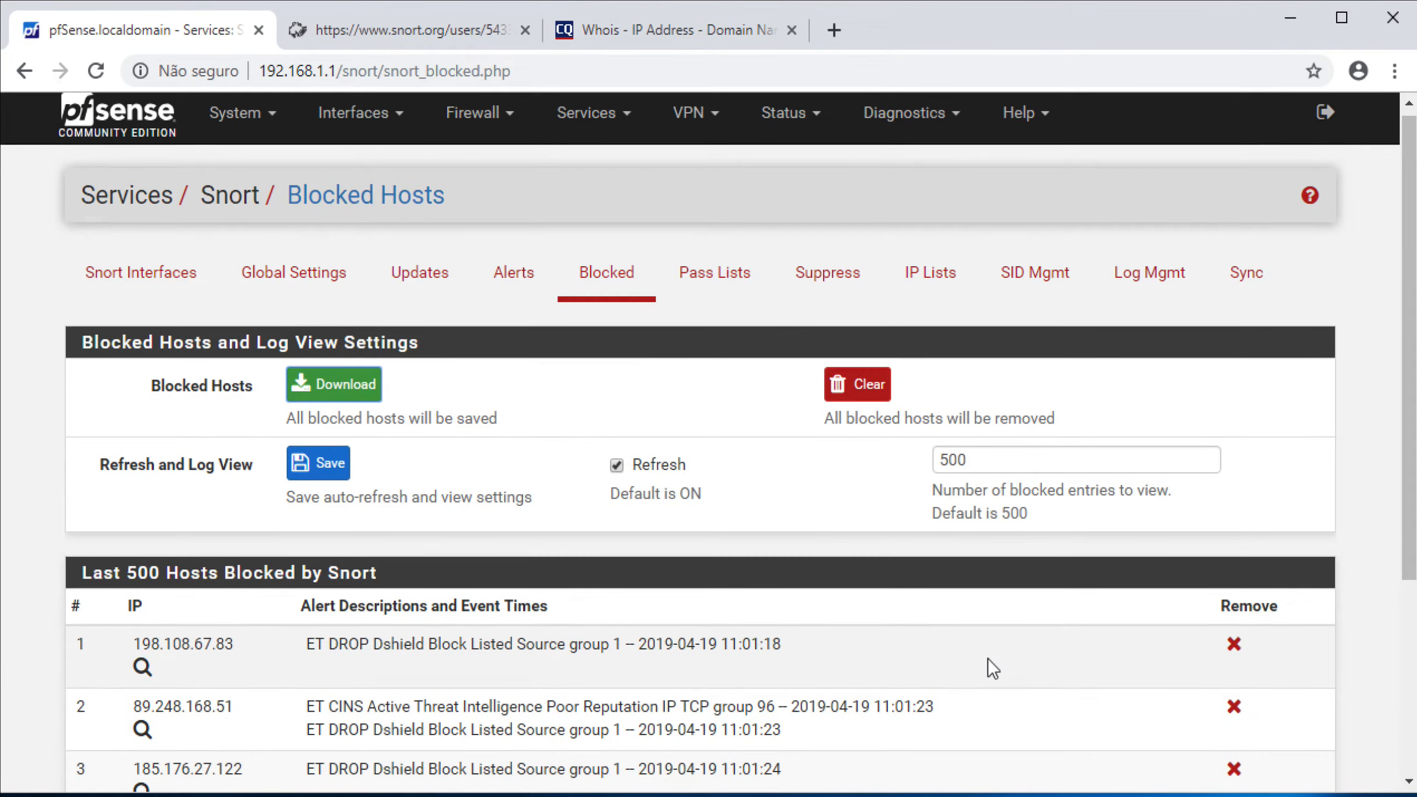
scroll(988, 662, "down", 5)
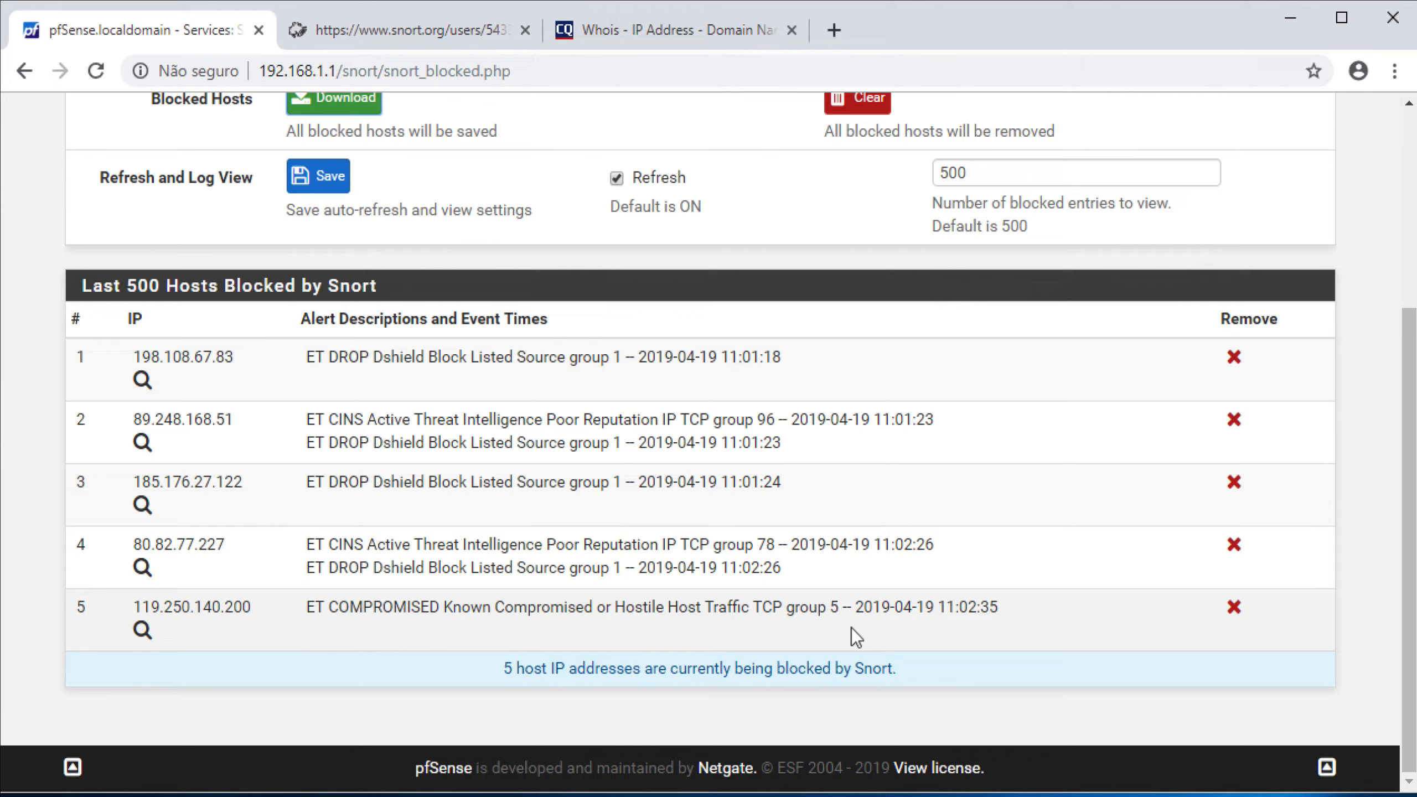
scroll(851, 628, "up", 5)
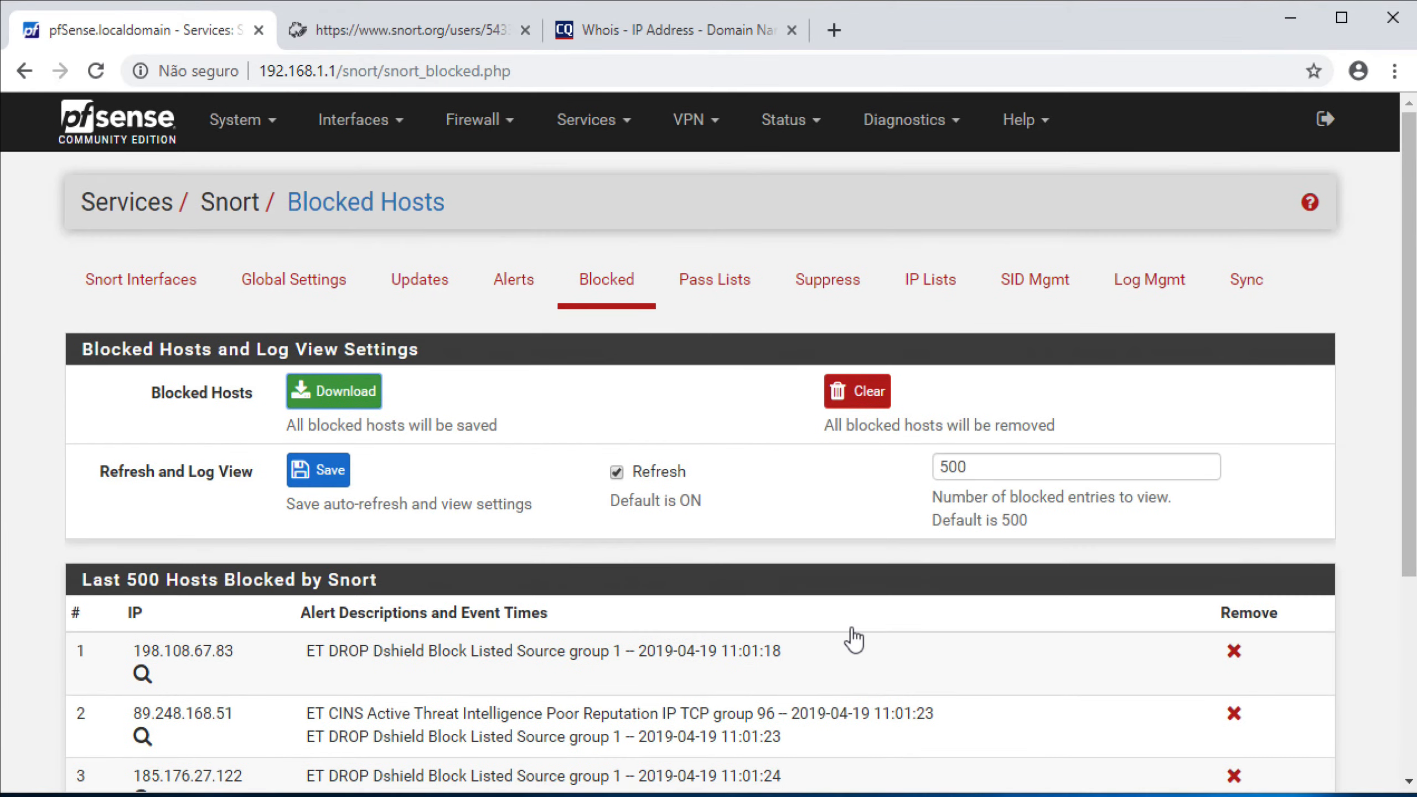
Step: Examine the DNS cache poisoning entry in the WAN suppression list's rules and the Snort status of the interfaces
left_click(835, 288)
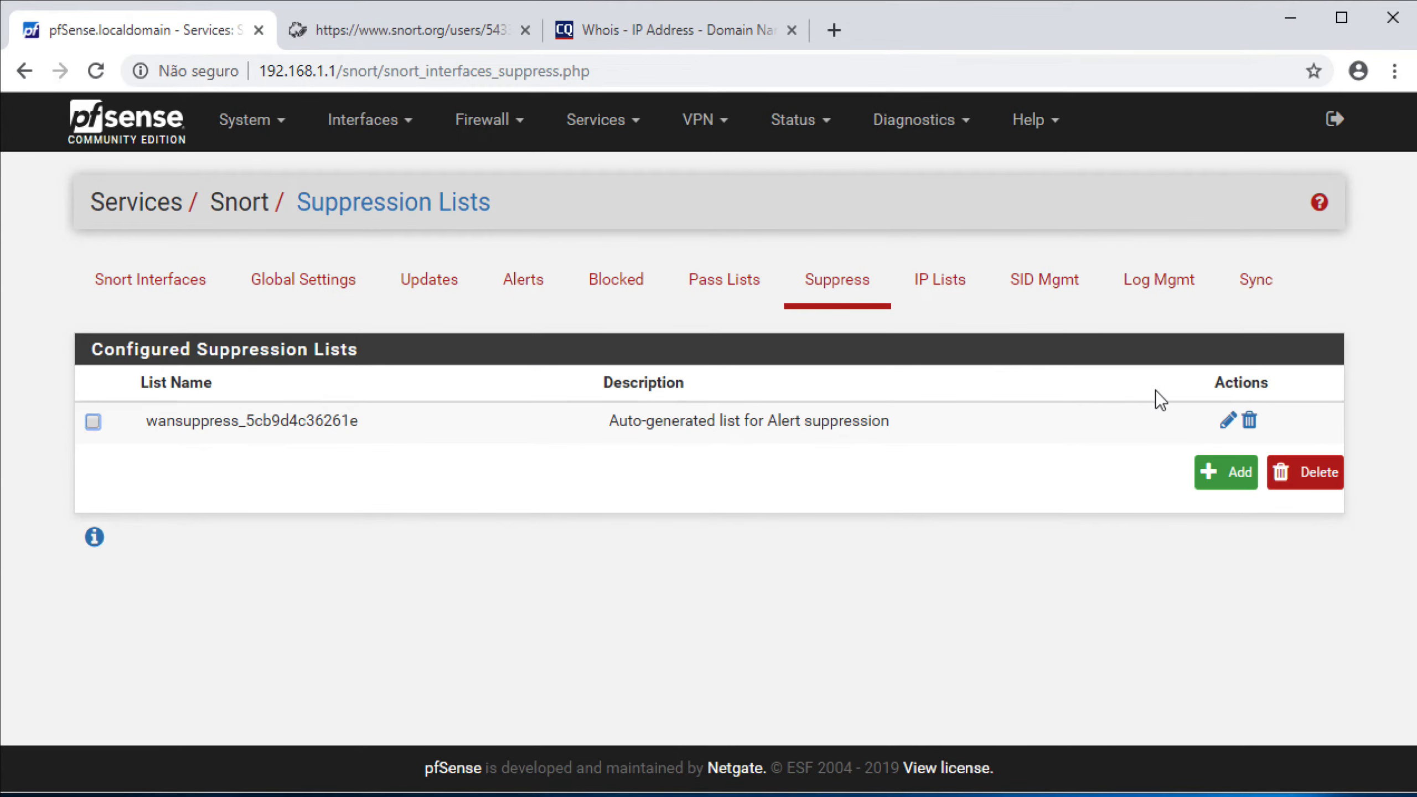
left_click(1226, 419)
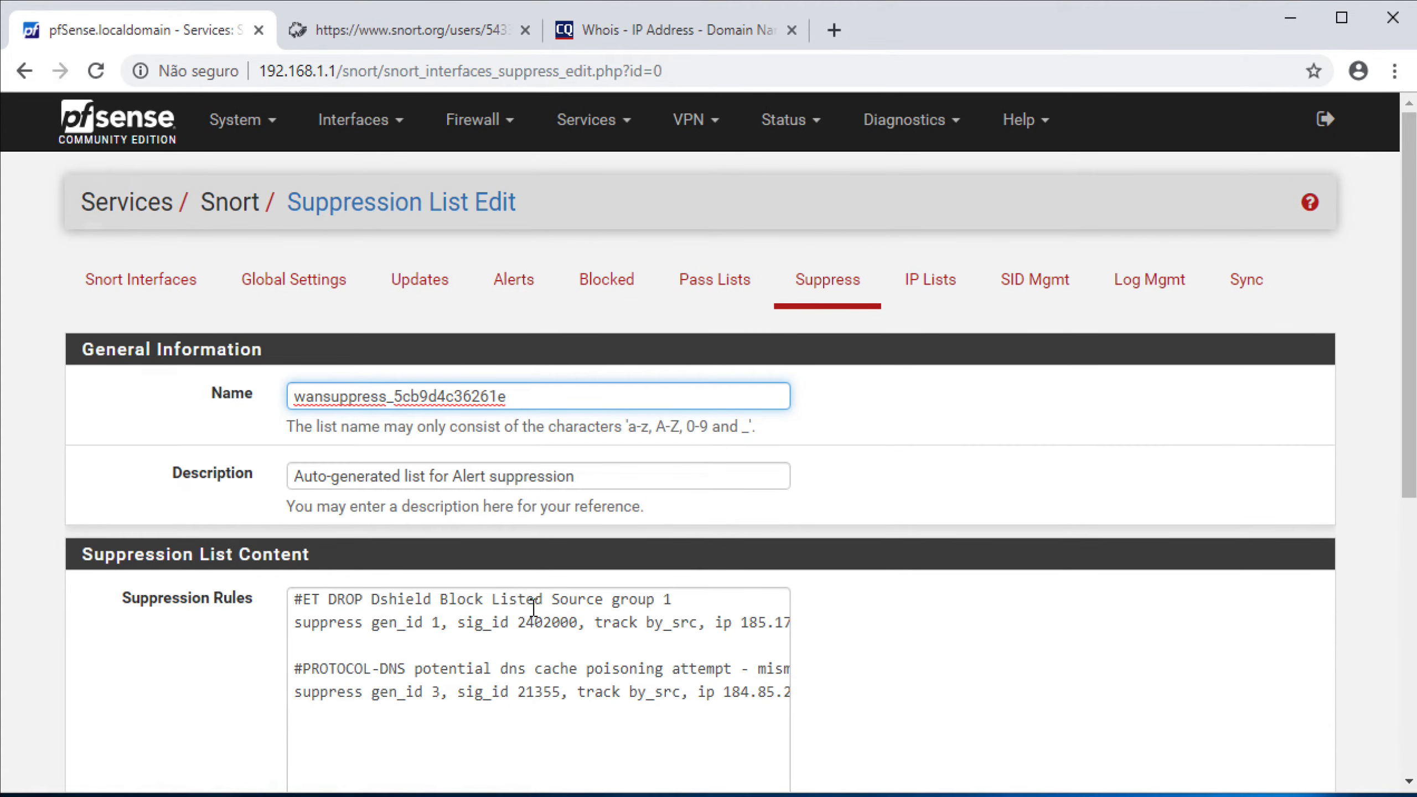
left_click_drag(371, 668, 783, 691)
left_click(688, 691)
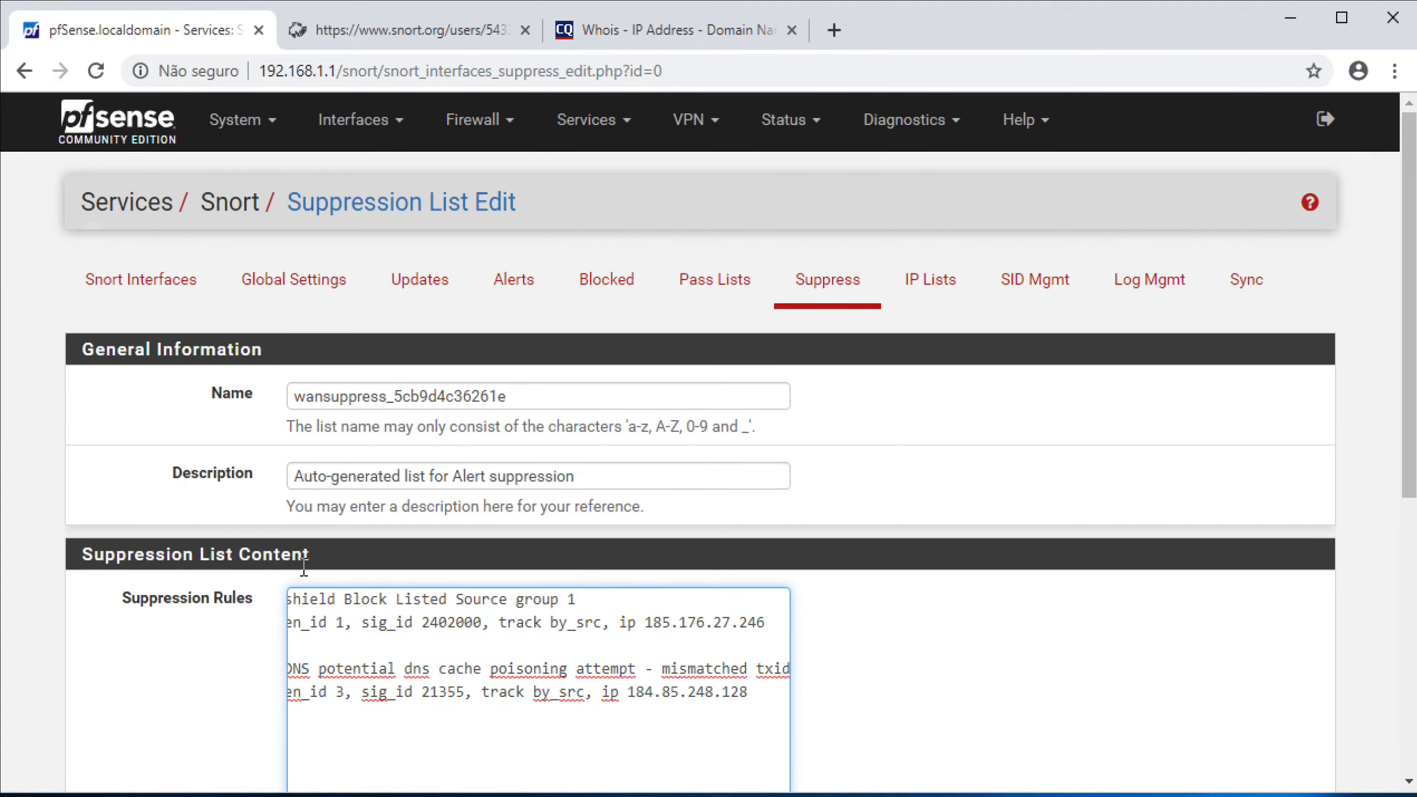
left_click(141, 280)
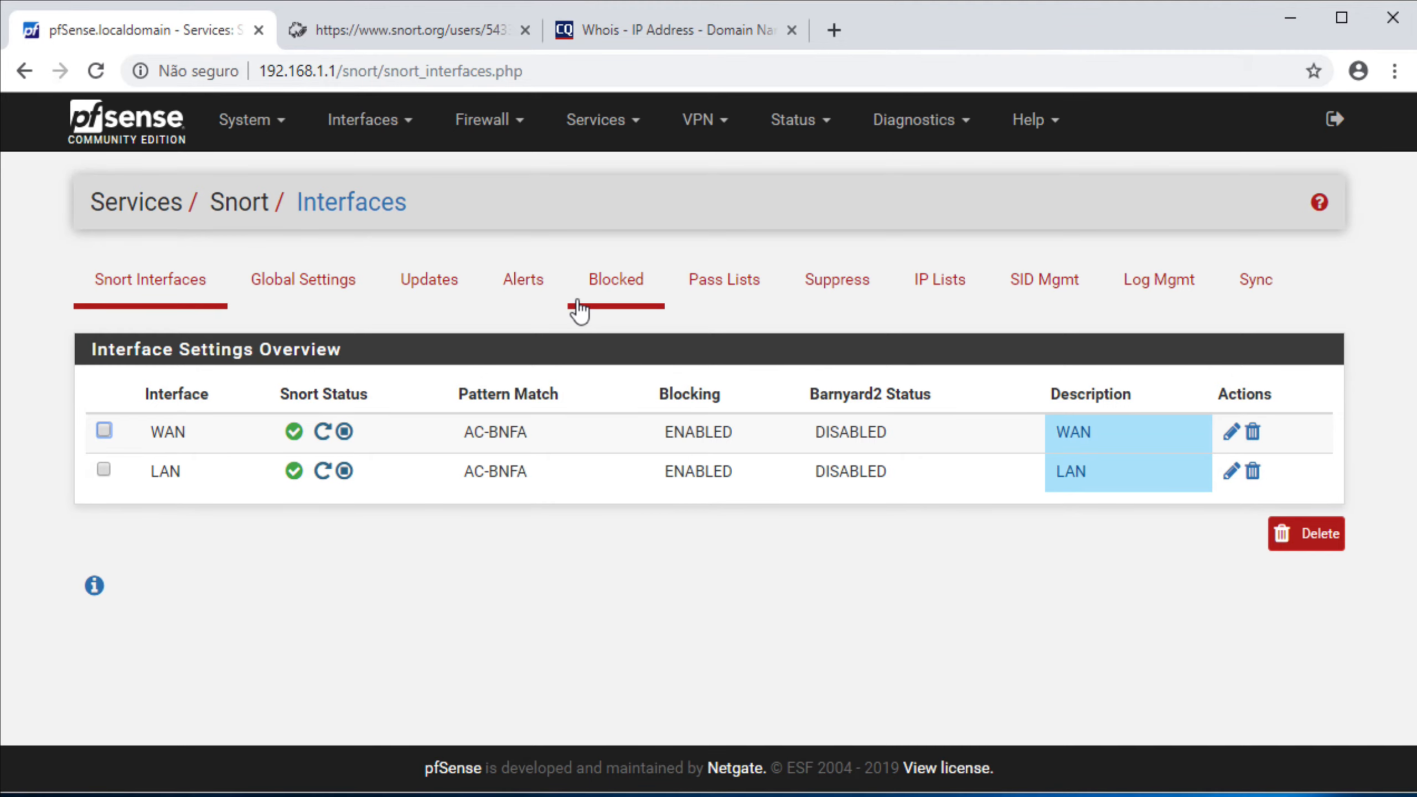
Step: Review Snort's blocked hosts together with their alert descriptions and event times
left_click(608, 293)
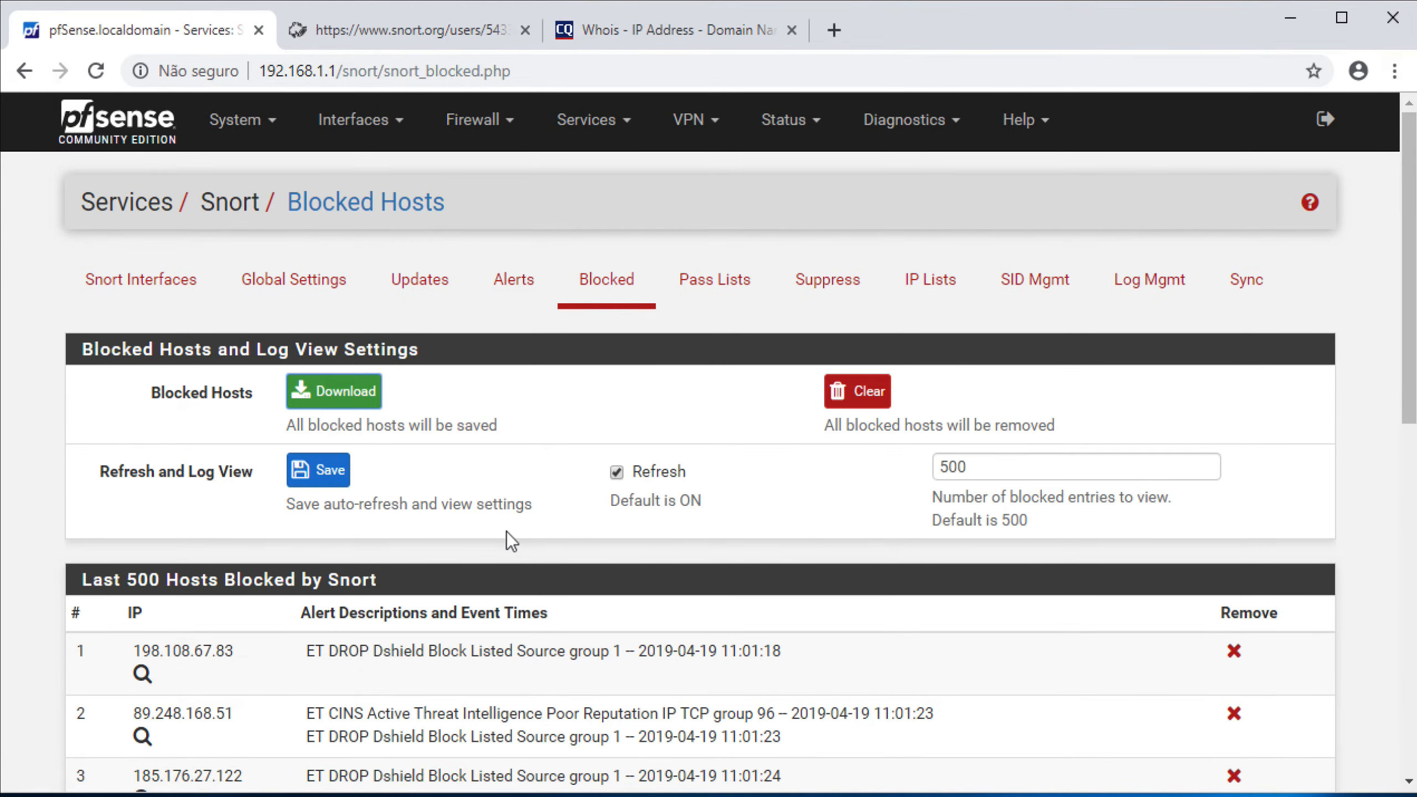
scroll(509, 536, "down", 3)
scroll(509, 536, "down", 3)
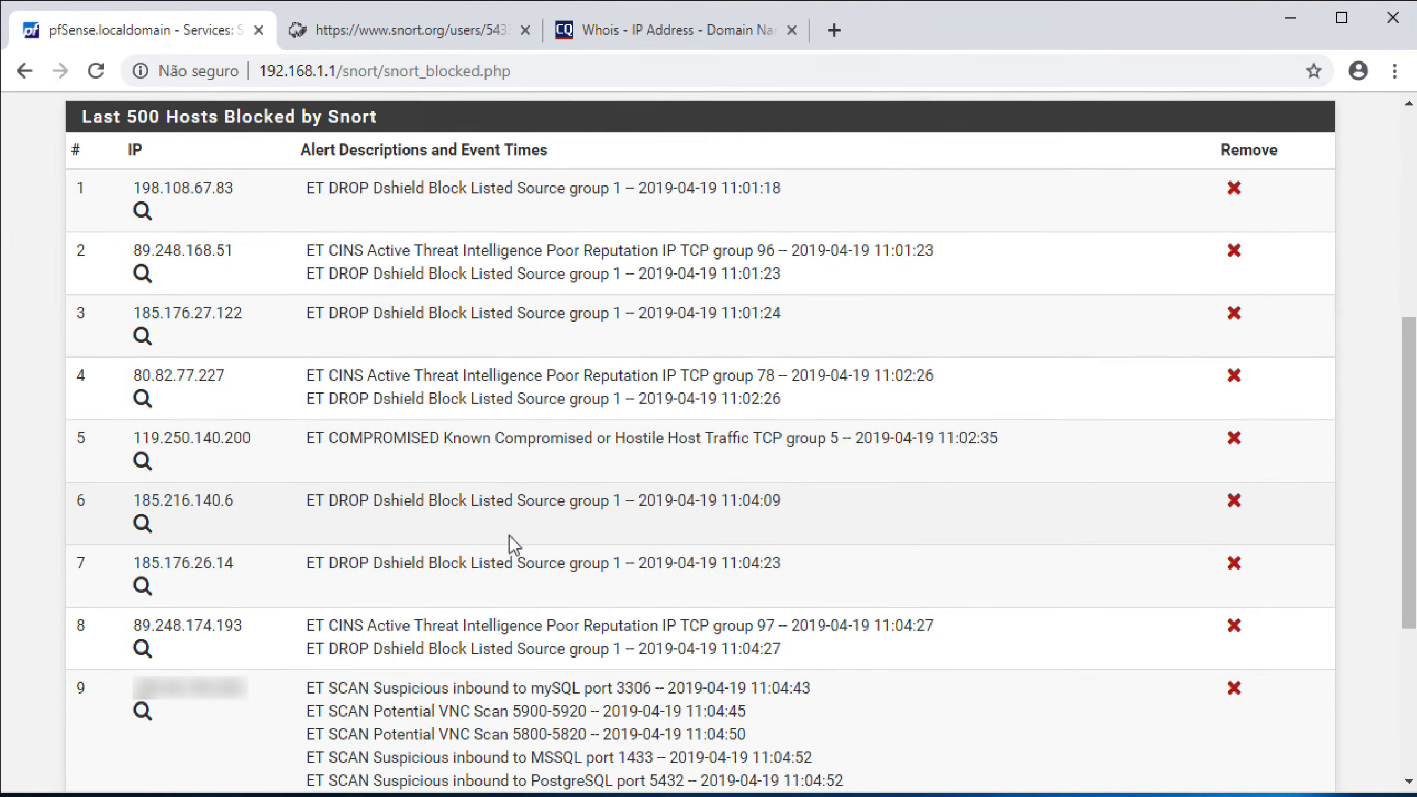
scroll(509, 536, "down", 2)
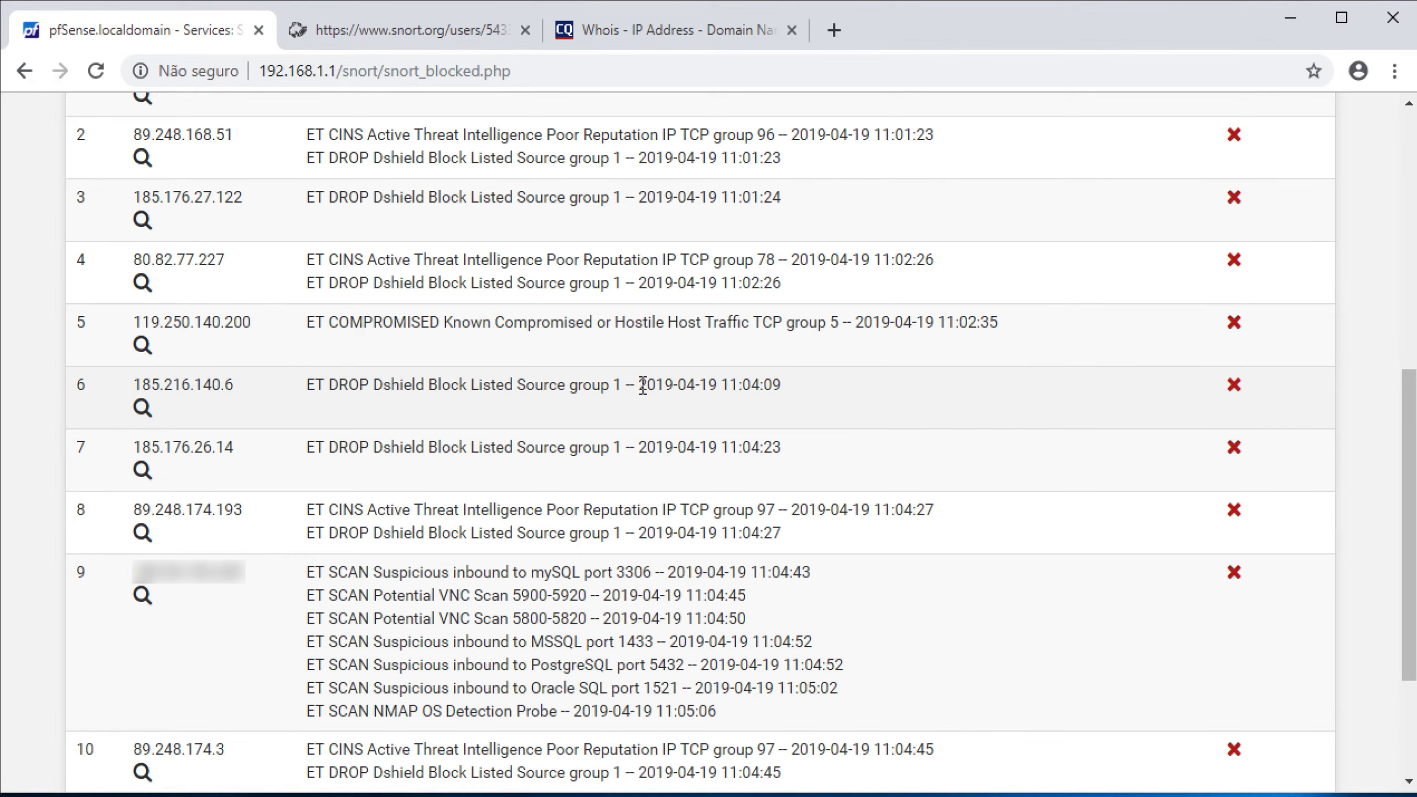
scroll(642, 385, "up", 5)
Step: Examine the WAN interface's alert settings, switching Block Offenders off and back on
left_click(147, 287)
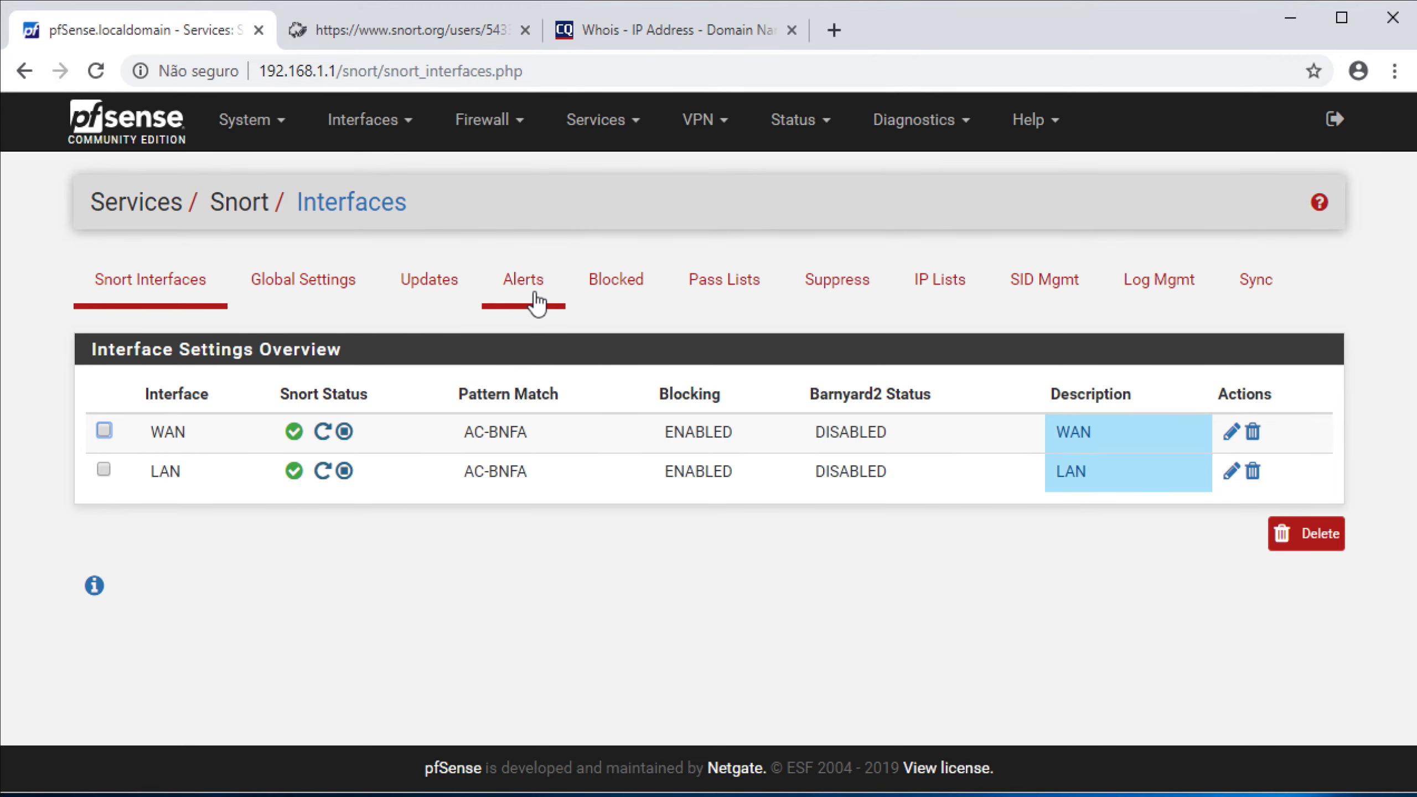
left_click(1226, 434)
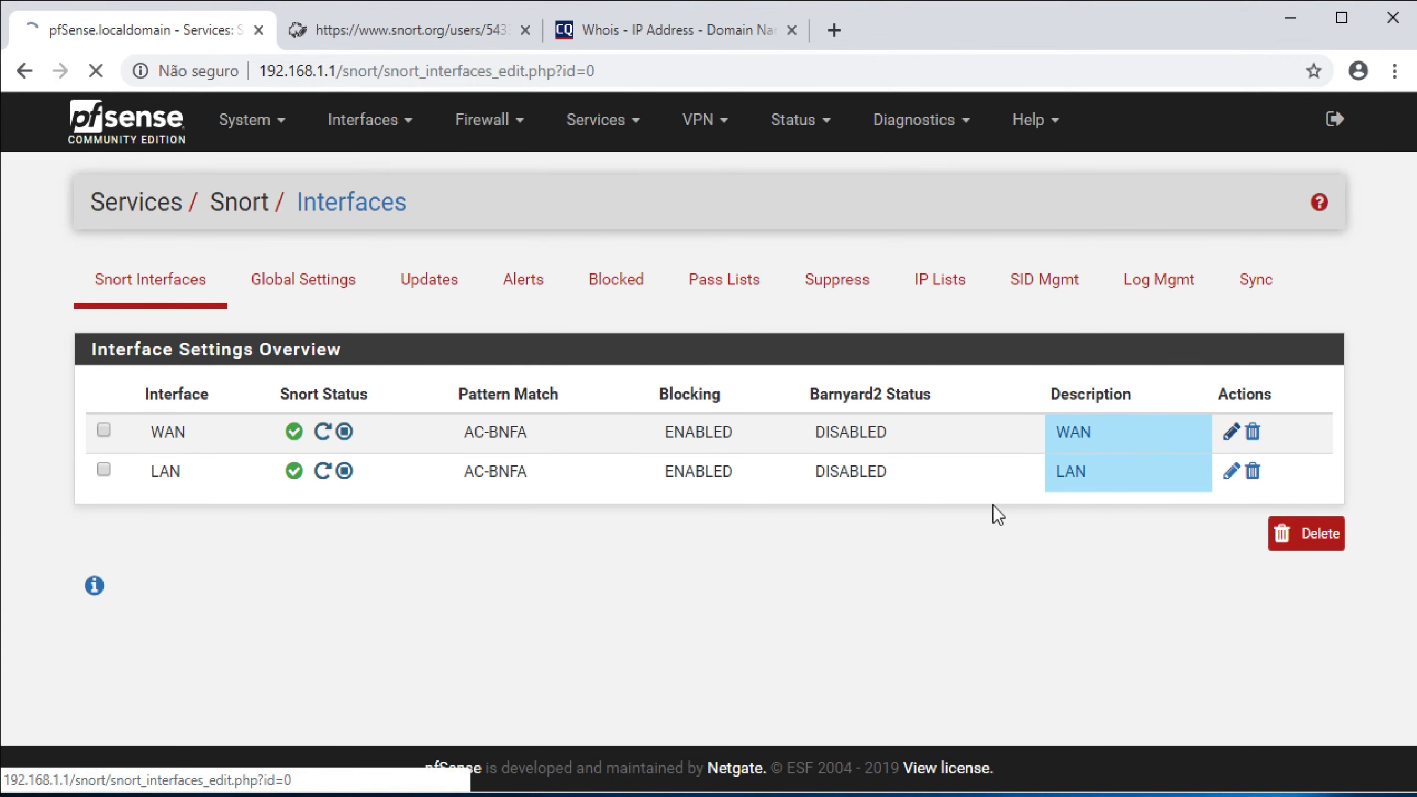
scroll(688, 600, "down", 2)
scroll(688, 600, "down", 4)
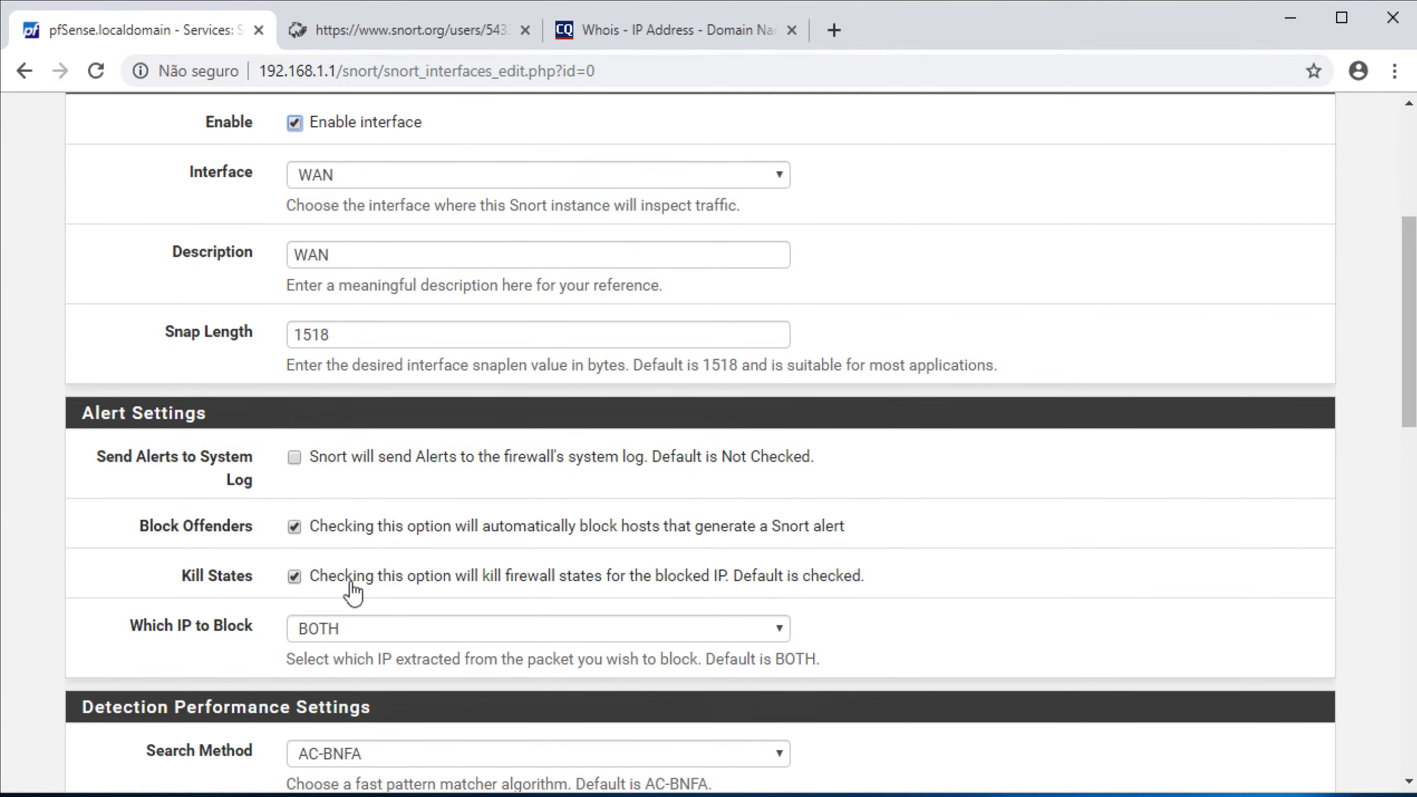
left_click(295, 576)
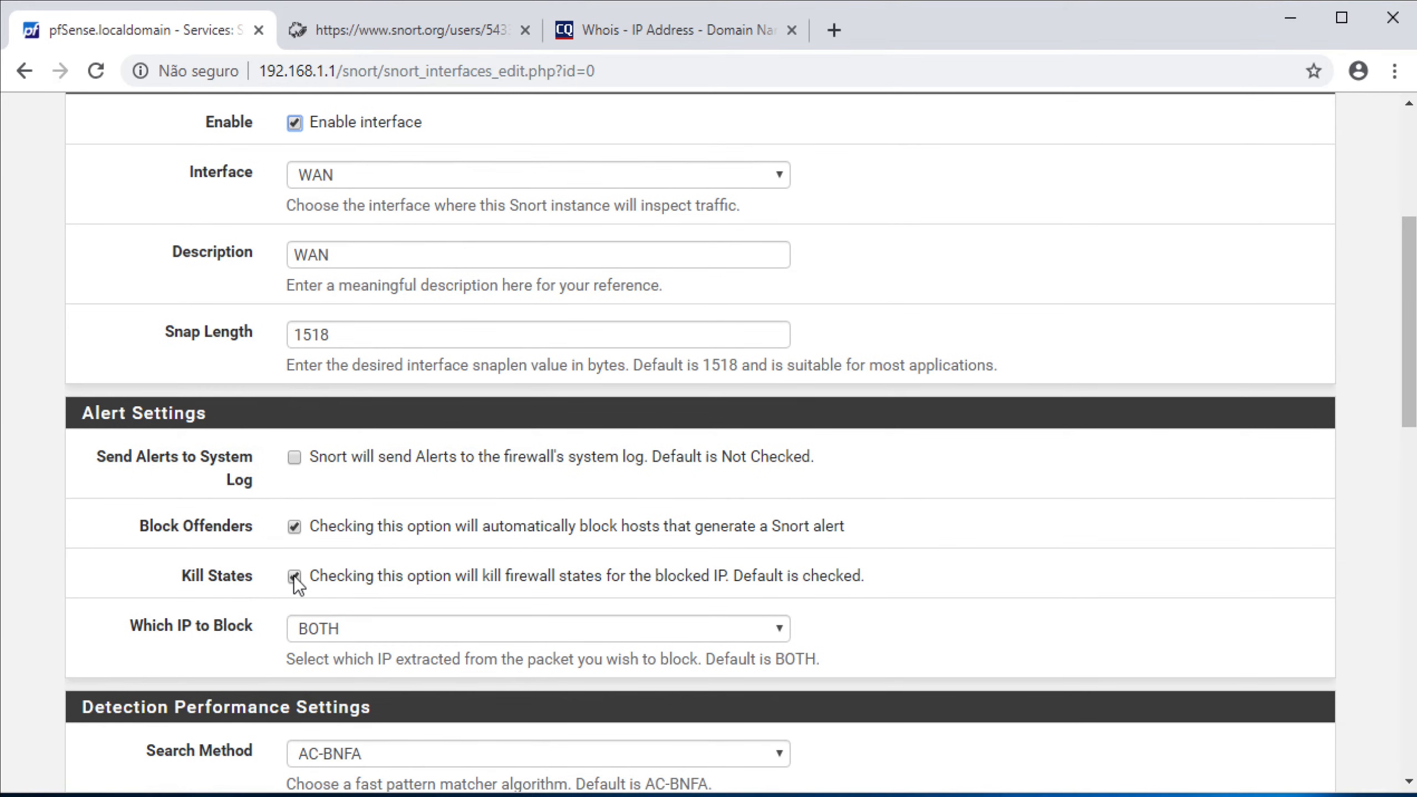
left_click(295, 527)
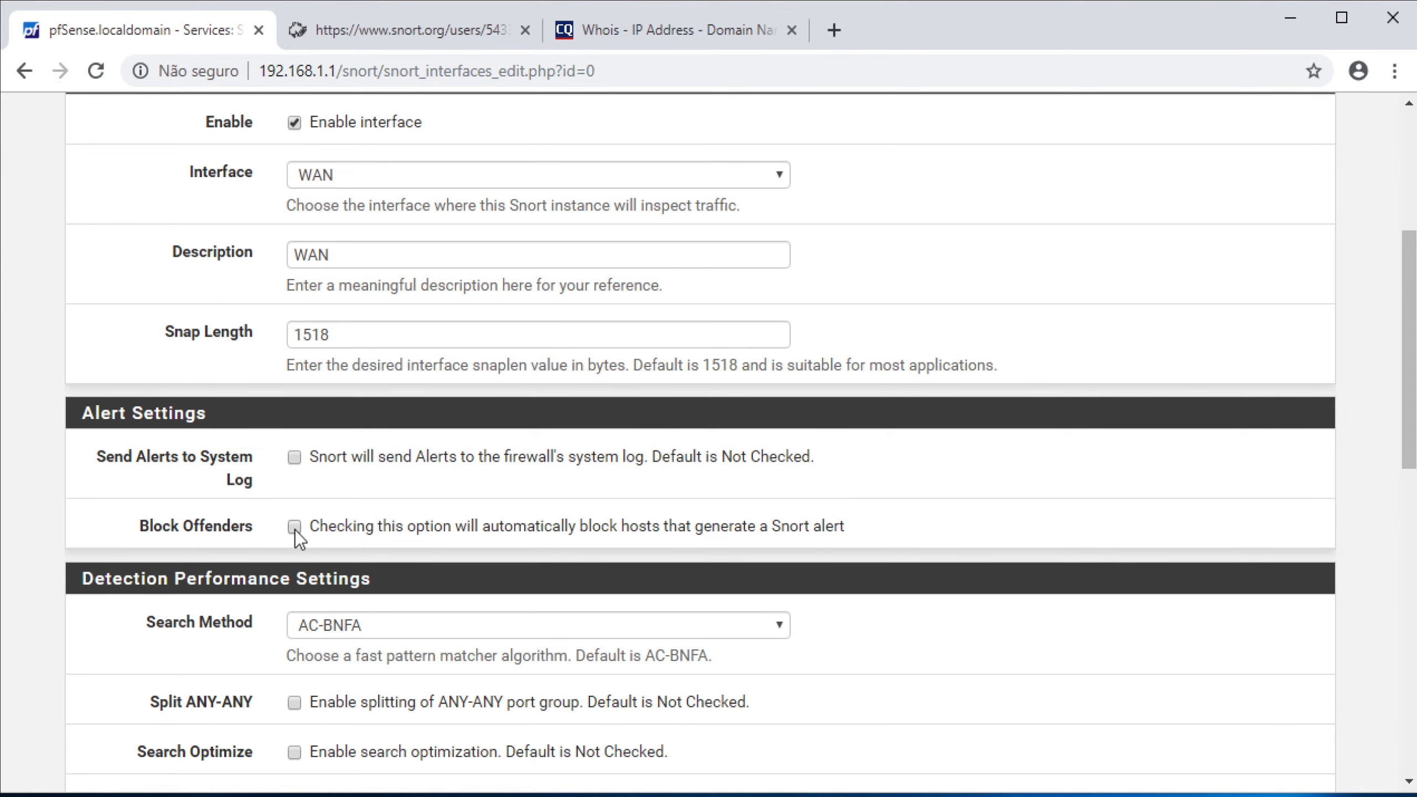
left_click(294, 527)
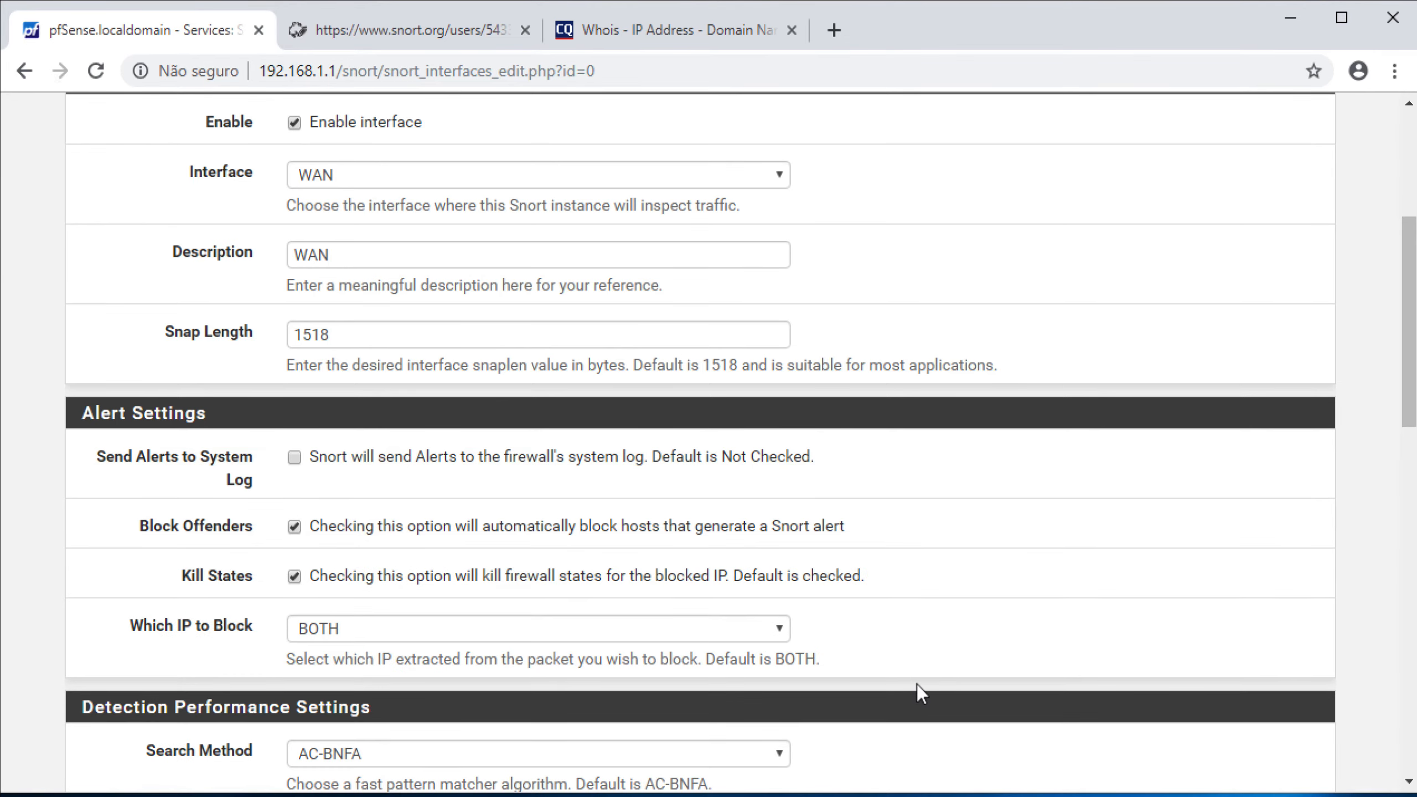
Step: Check the WAN interface's network and pass list assignments, and return to the pfSense dashboard
scroll(917, 684, "down", 12)
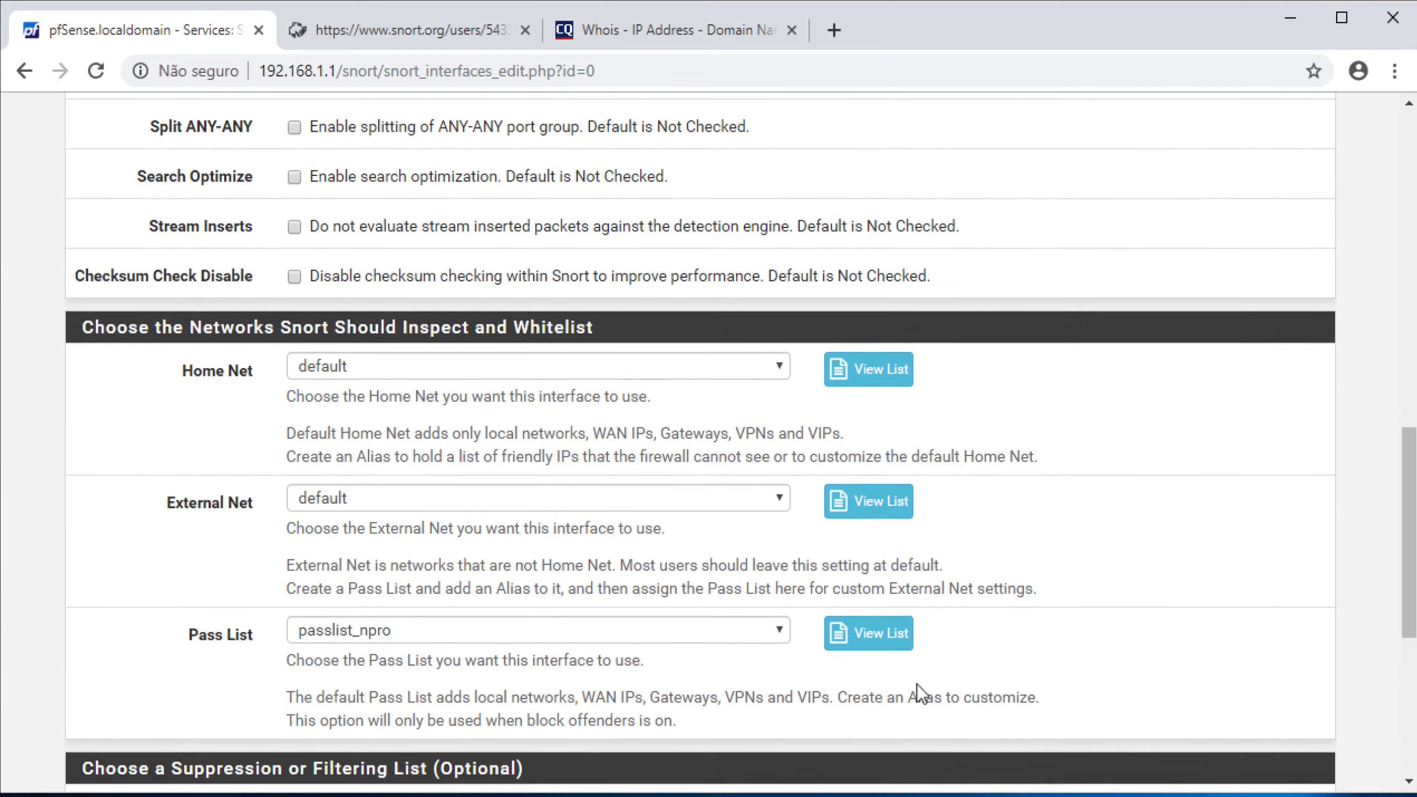
scroll(917, 684, "up", 12)
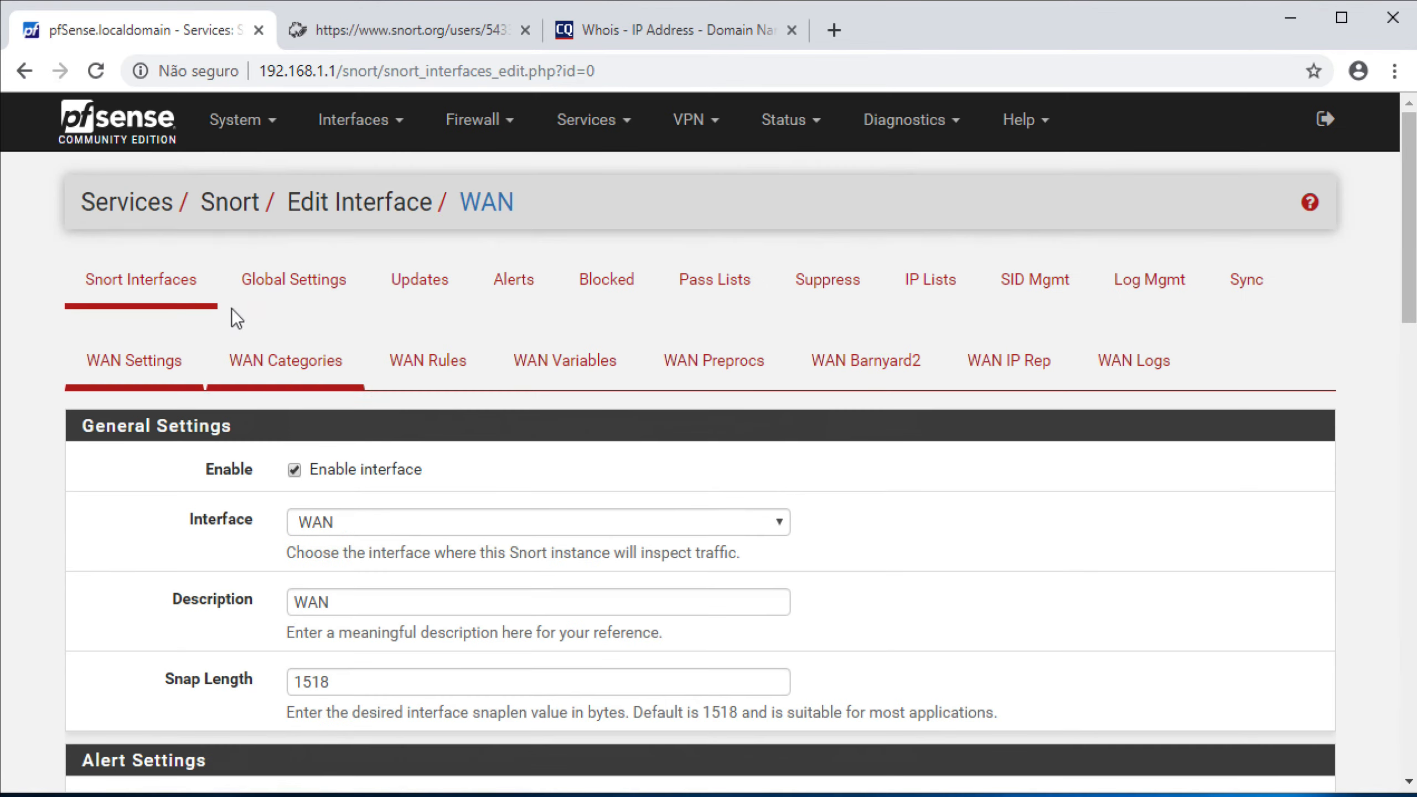
left_click(136, 130)
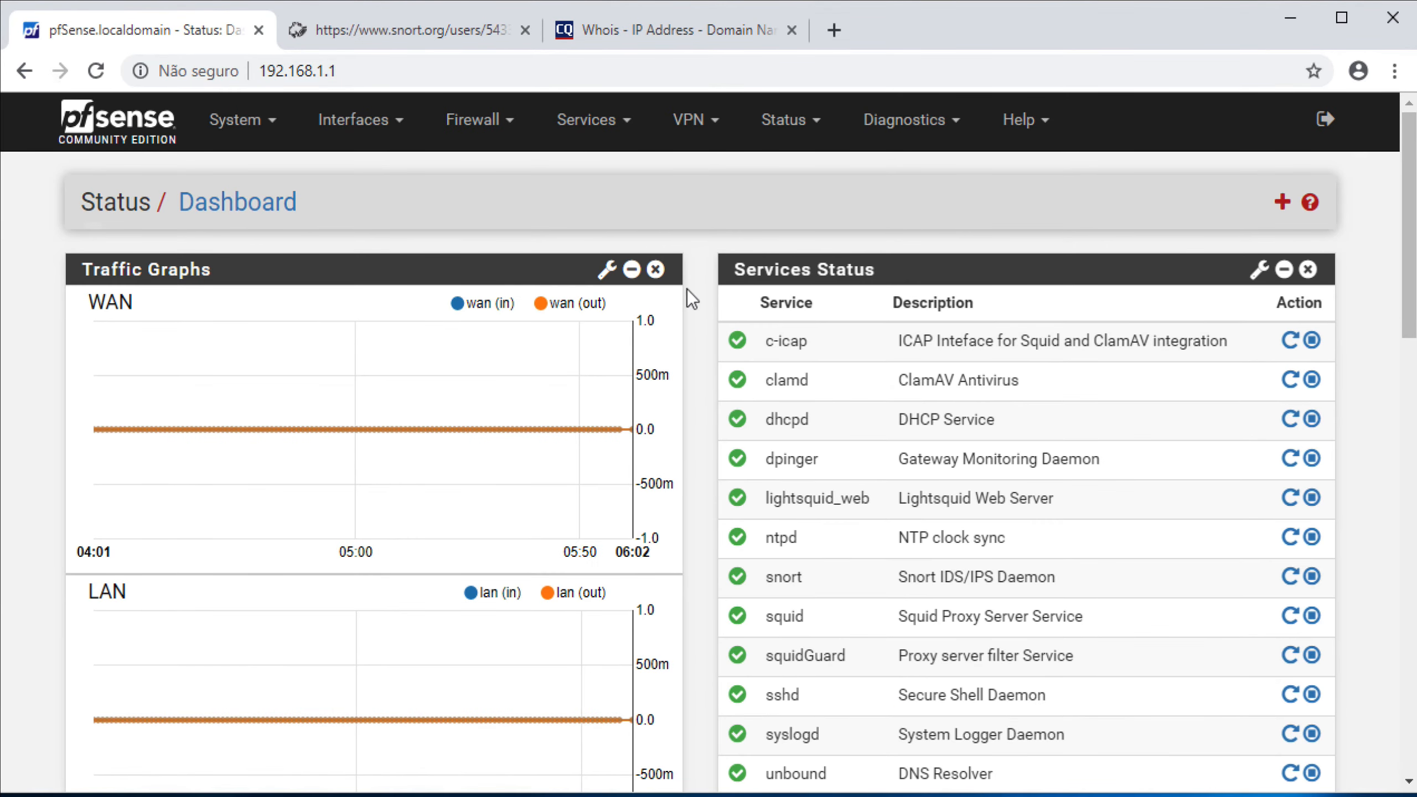